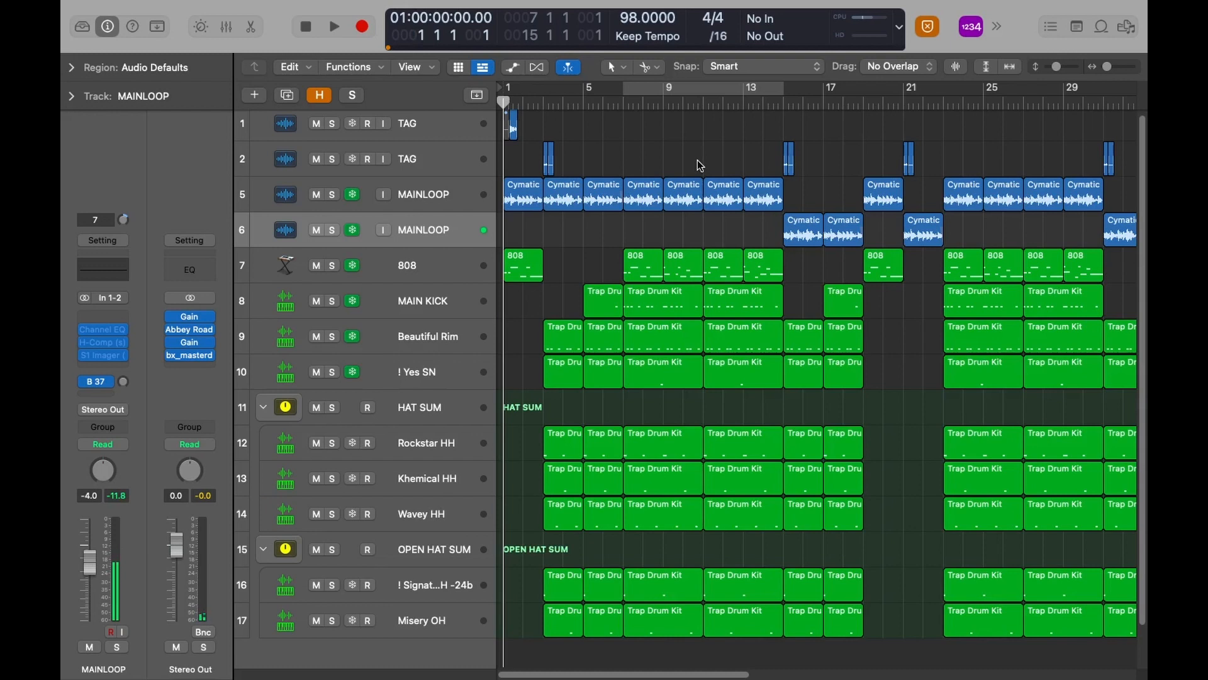
Play the full arrangement from the beginning and stop playback just past bar 15
{"action": "scroll", "coordinate": [704, 123], "scroll_direction": "up", "scroll_amount": 1}
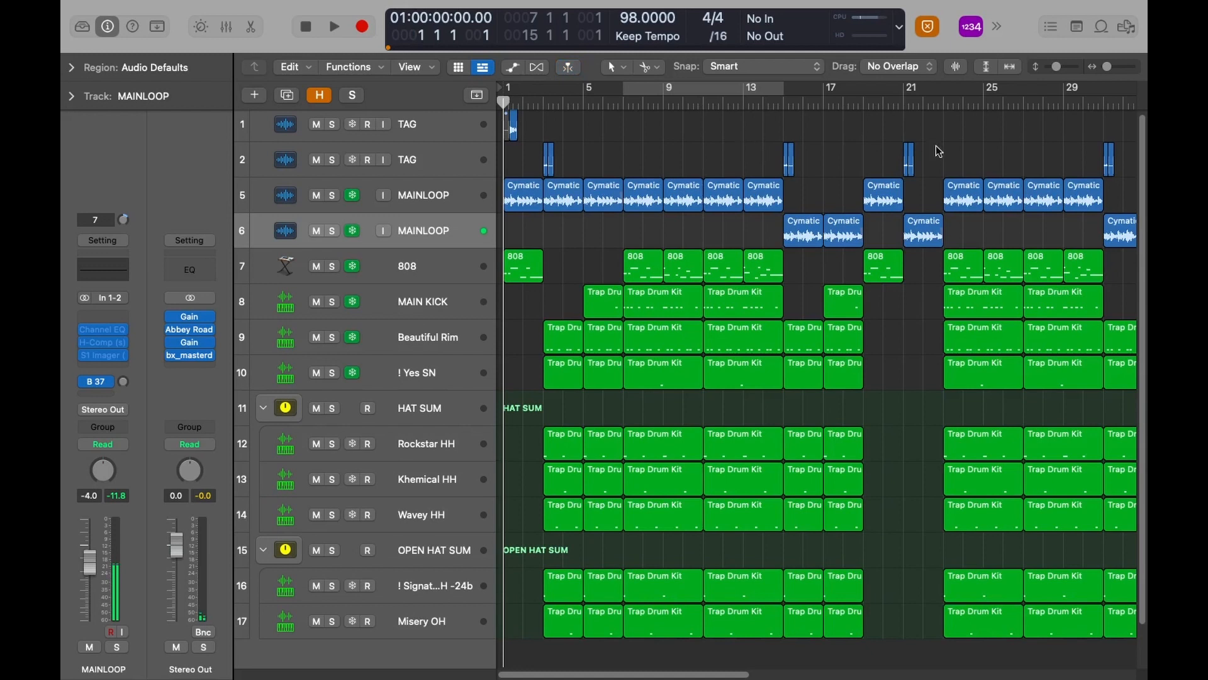
{"action": "key", "text": "space"}
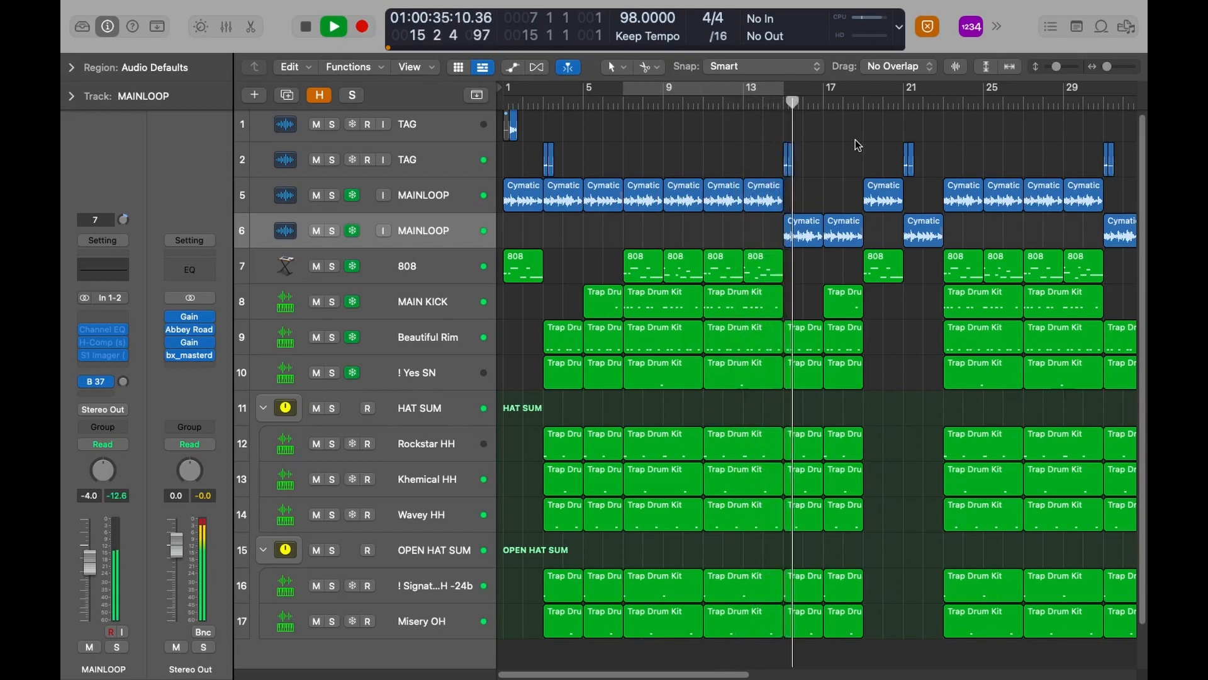
{"action": "key", "text": "space"}
Turn on the cycle range from bar 7 to bar 15 and solo all drum tracks from MAIN KICK through Misery OH
{"action": "left_click", "coordinate": [716, 90]}
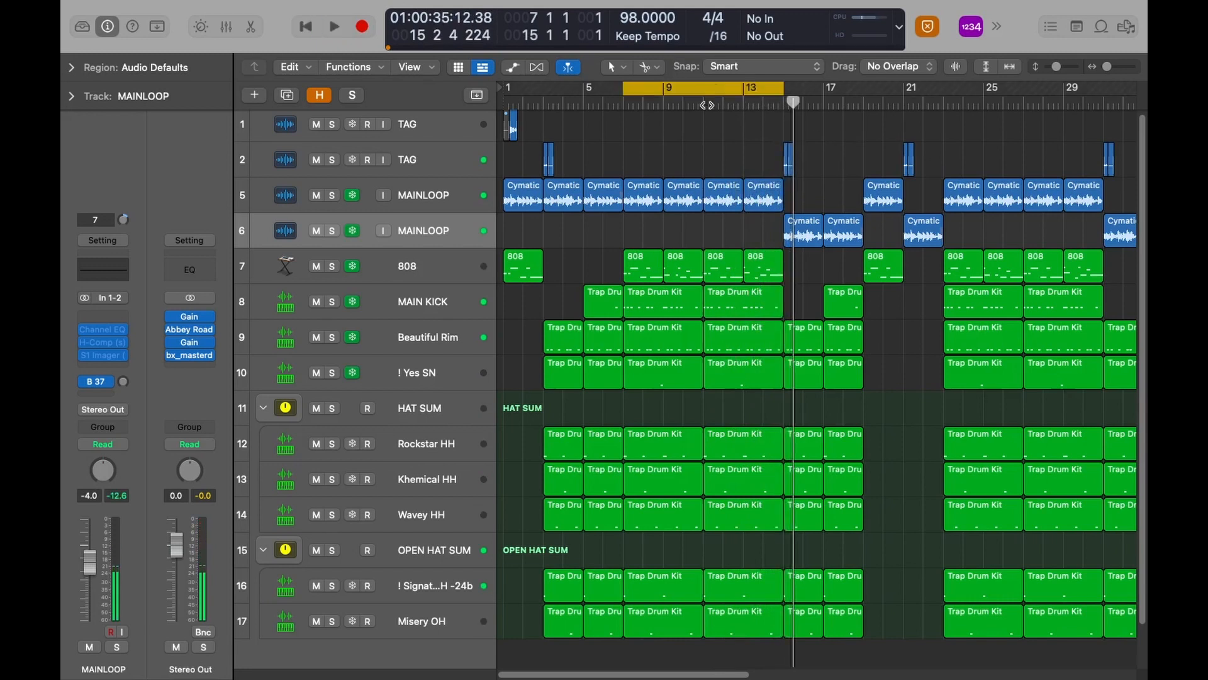
{"action": "left_click", "coordinate": [451, 308]}
{"action": "left_click", "coordinate": [419, 623], "text": "shift"}
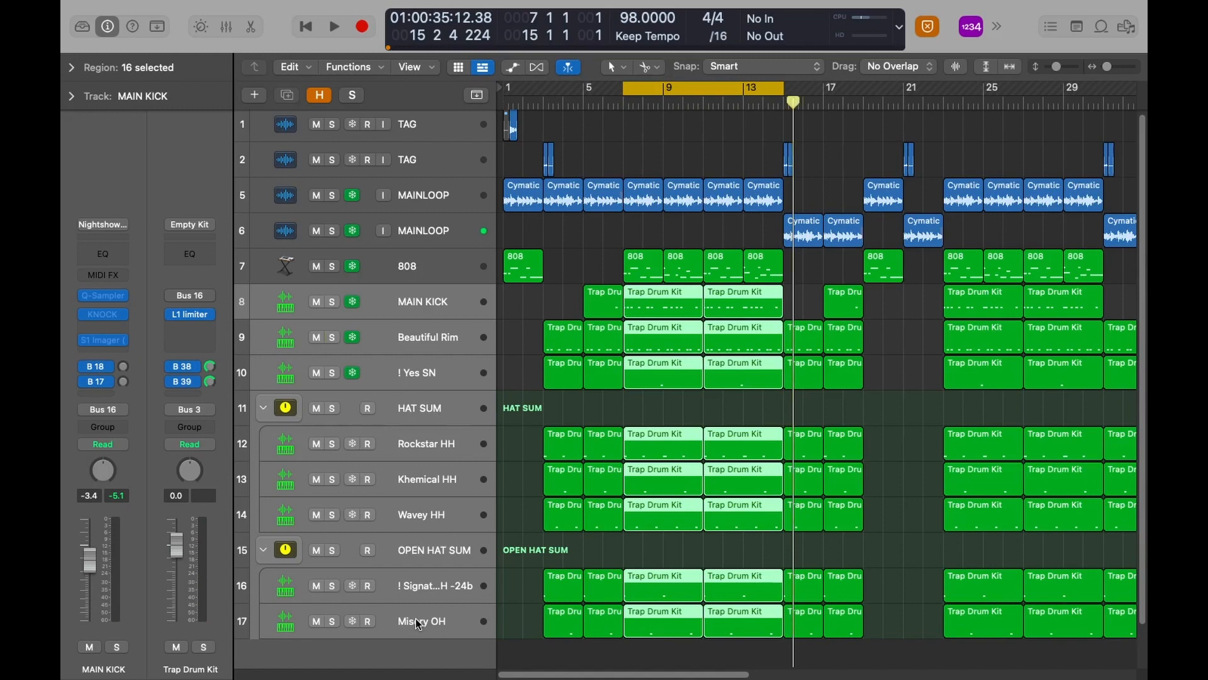
{"action": "key", "text": "s"}
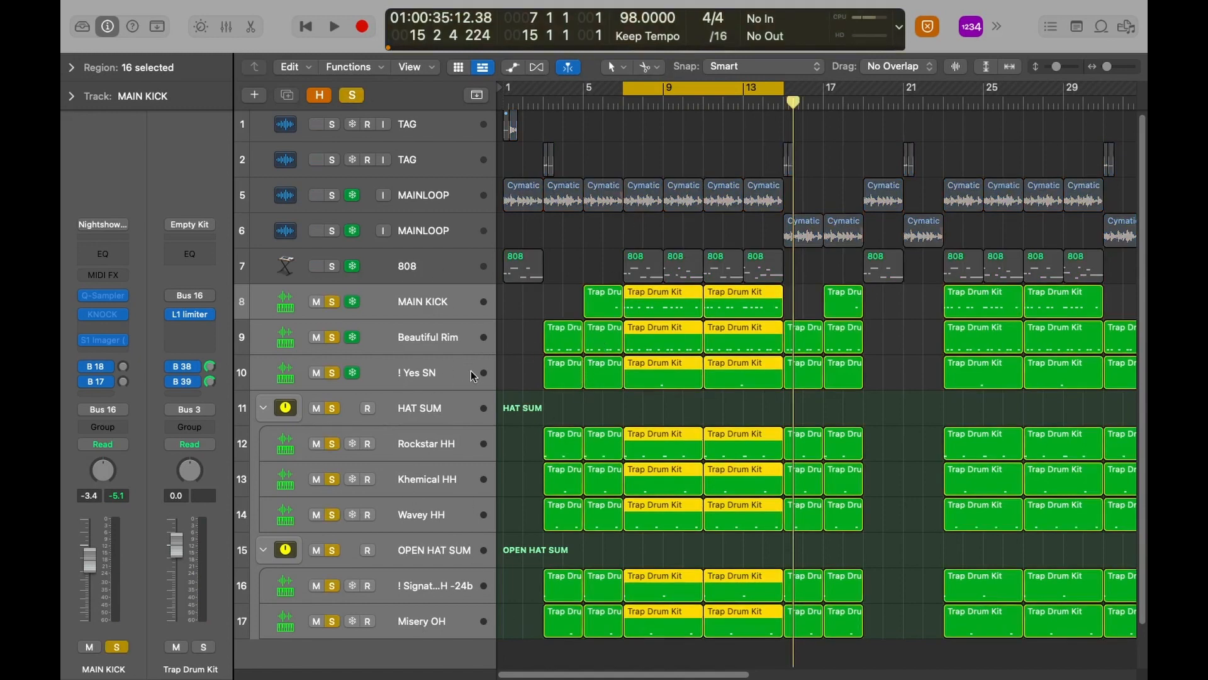
Select only the MAIN KICK track and enlarge the track height so the volume sliders and track icons show
{"action": "scroll", "coordinate": [419, 376], "scroll_direction": "down", "scroll_amount": 1}
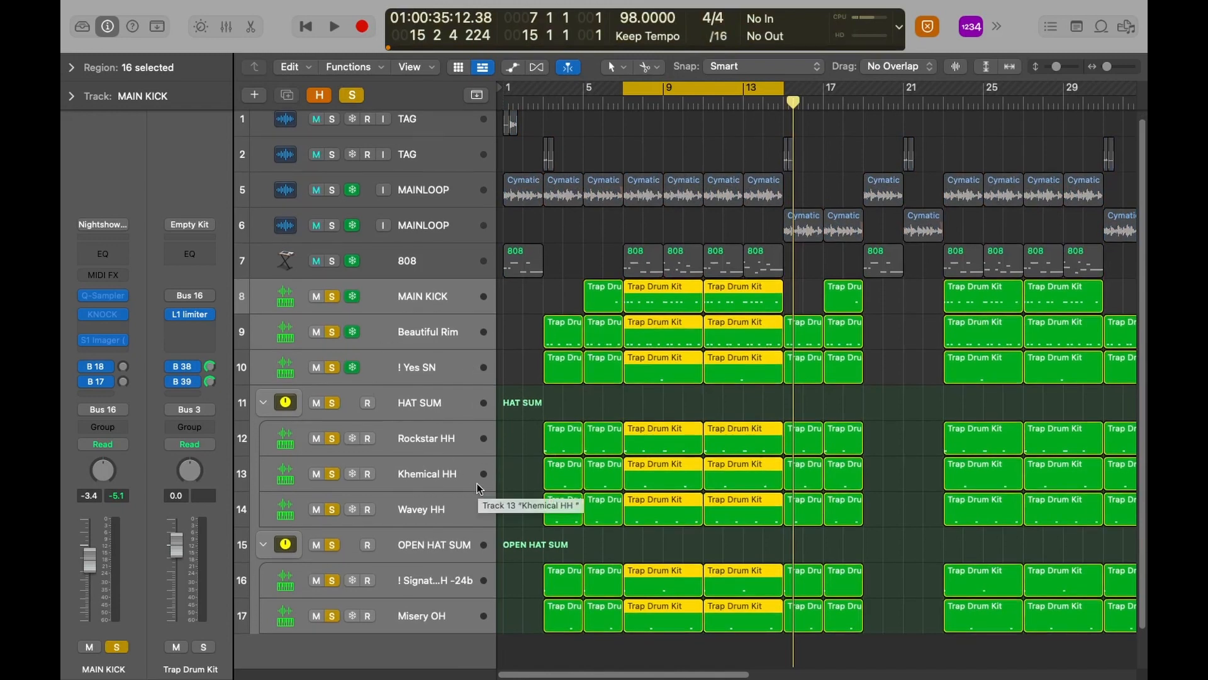
{"action": "left_click", "coordinate": [433, 299]}
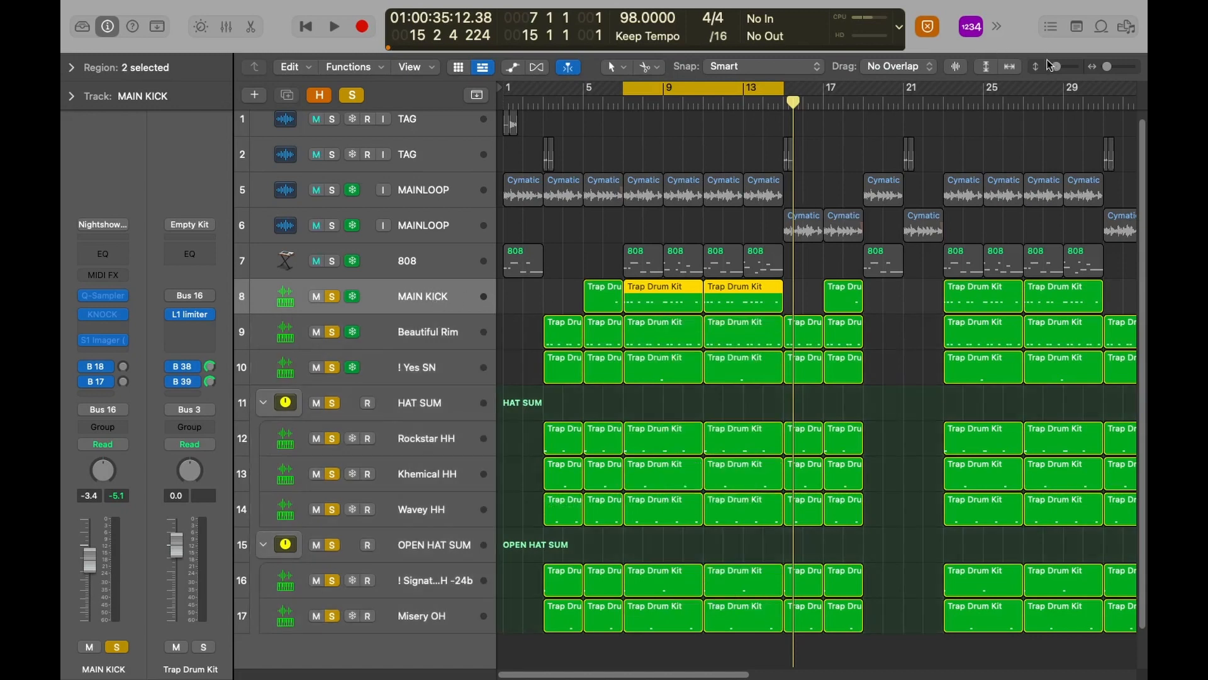
{"action": "left_click_drag", "start_coordinate": [1061, 68], "coordinate": [1066, 68]}
{"action": "scroll", "coordinate": [791, 359], "scroll_direction": "down", "scroll_amount": 6}
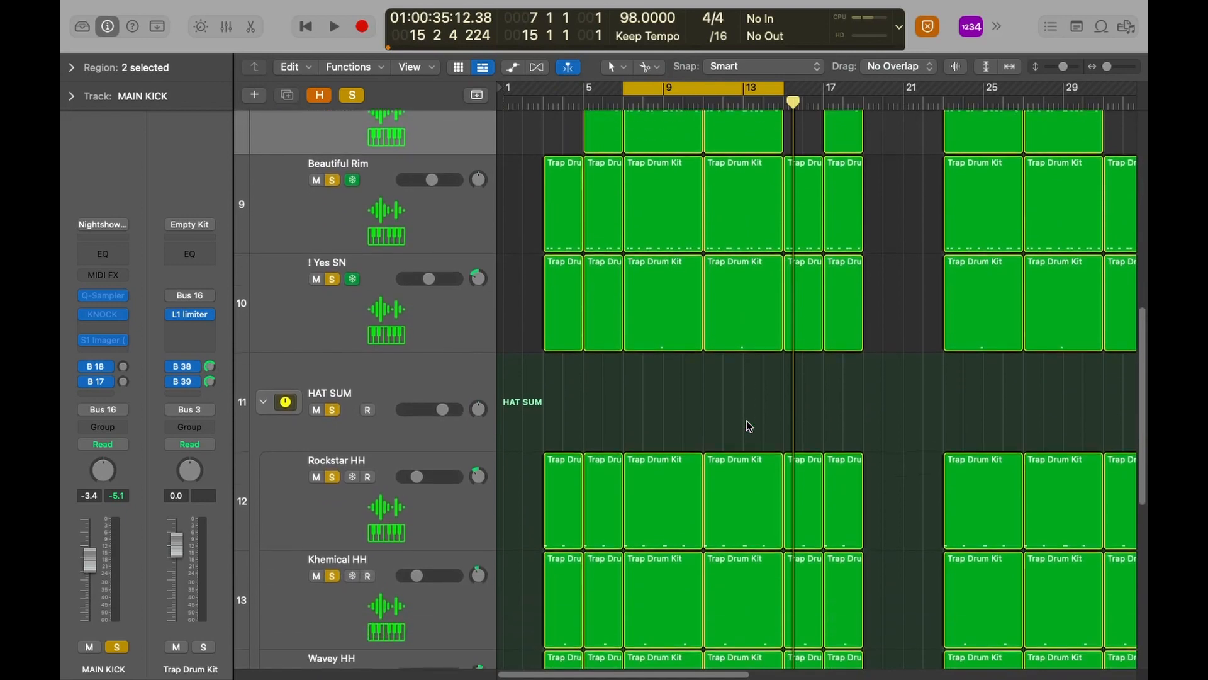
{"action": "scroll", "coordinate": [748, 426], "scroll_direction": "up", "scroll_amount": 6}
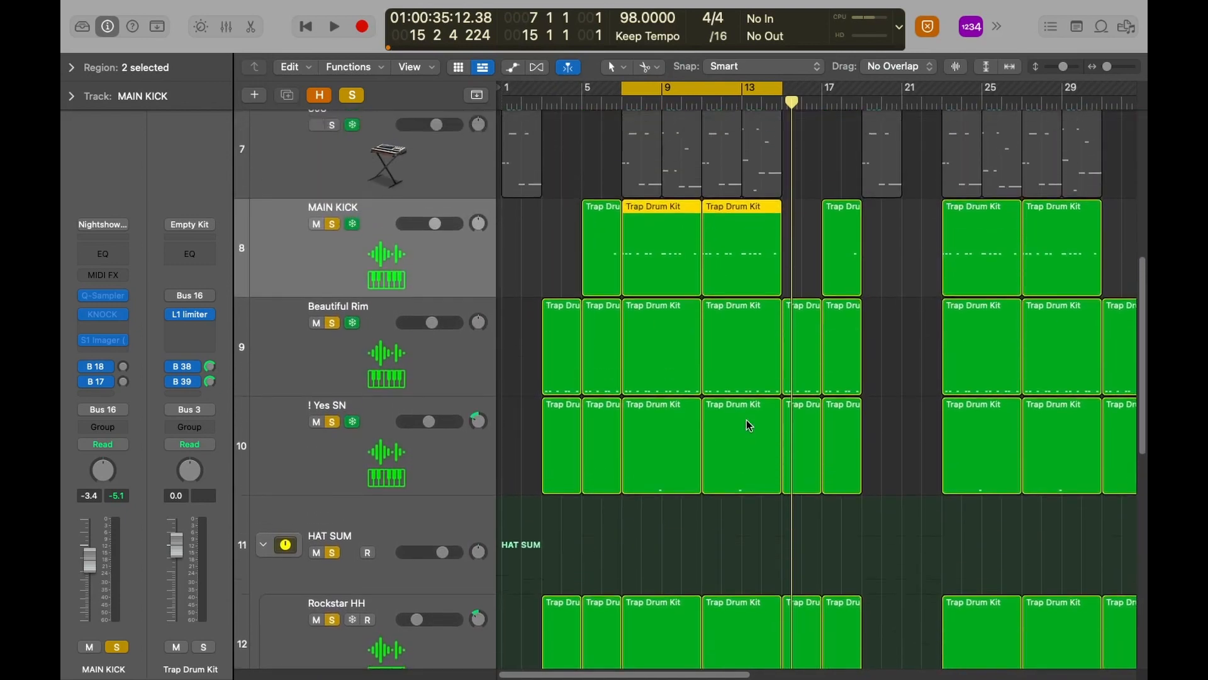
{"action": "scroll", "coordinate": [440, 265], "scroll_direction": "down", "scroll_amount": 2}
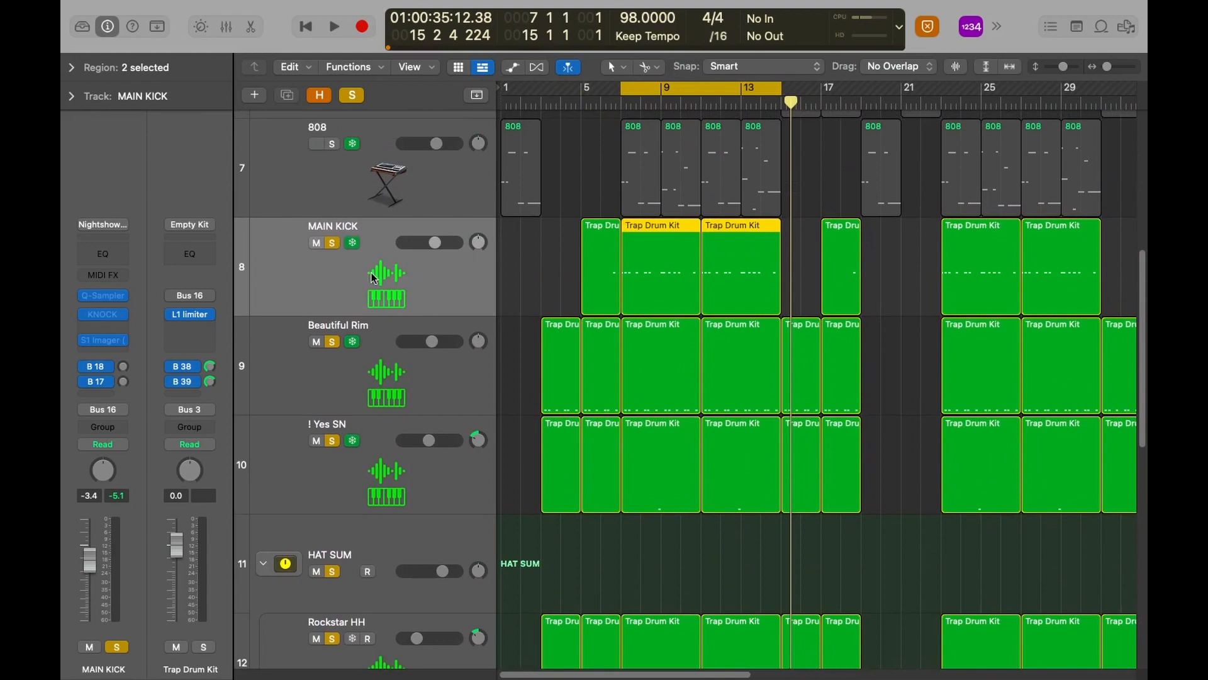
Unsolo the tracks from Beautiful Rim through Misery OH so that only MAIN KICK stays soloed
{"action": "key", "text": "Down"}
{"action": "key", "text": "Down"}
{"action": "key", "text": "Down"}
{"action": "key", "text": "Down"}
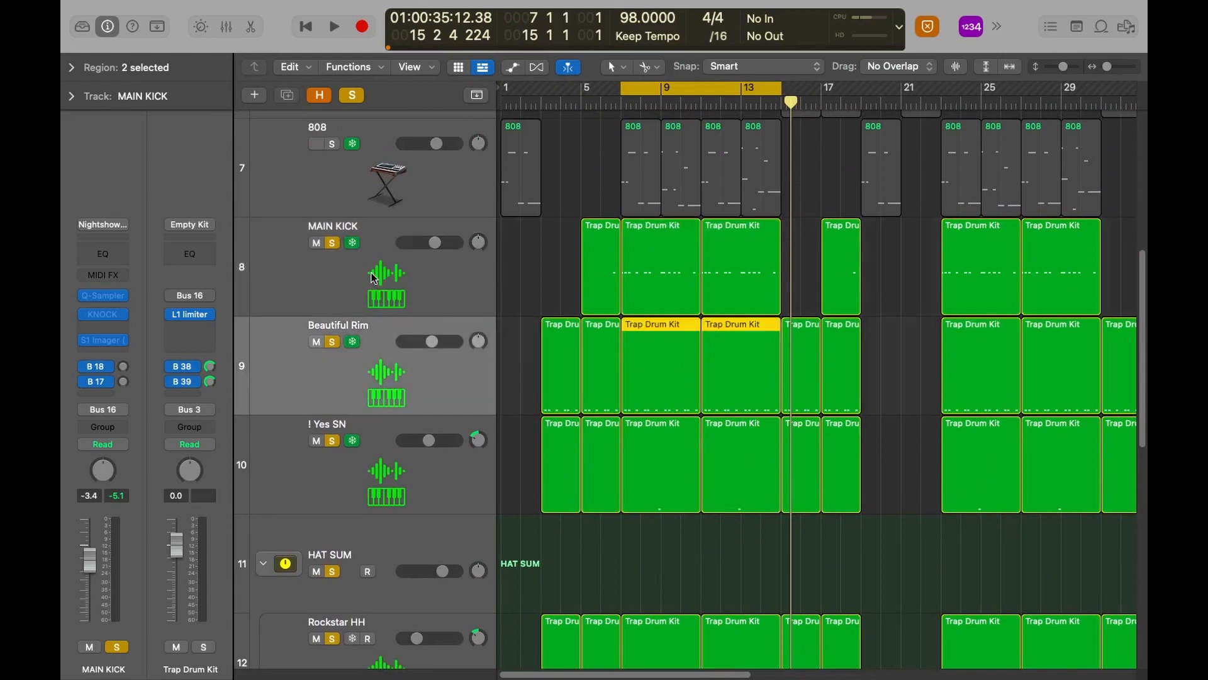
{"action": "scroll", "coordinate": [372, 273], "scroll_direction": "down", "scroll_amount": 3}
{"action": "left_click", "coordinate": [400, 259]}
{"action": "scroll", "coordinate": [400, 259], "scroll_direction": "down", "scroll_amount": 15}
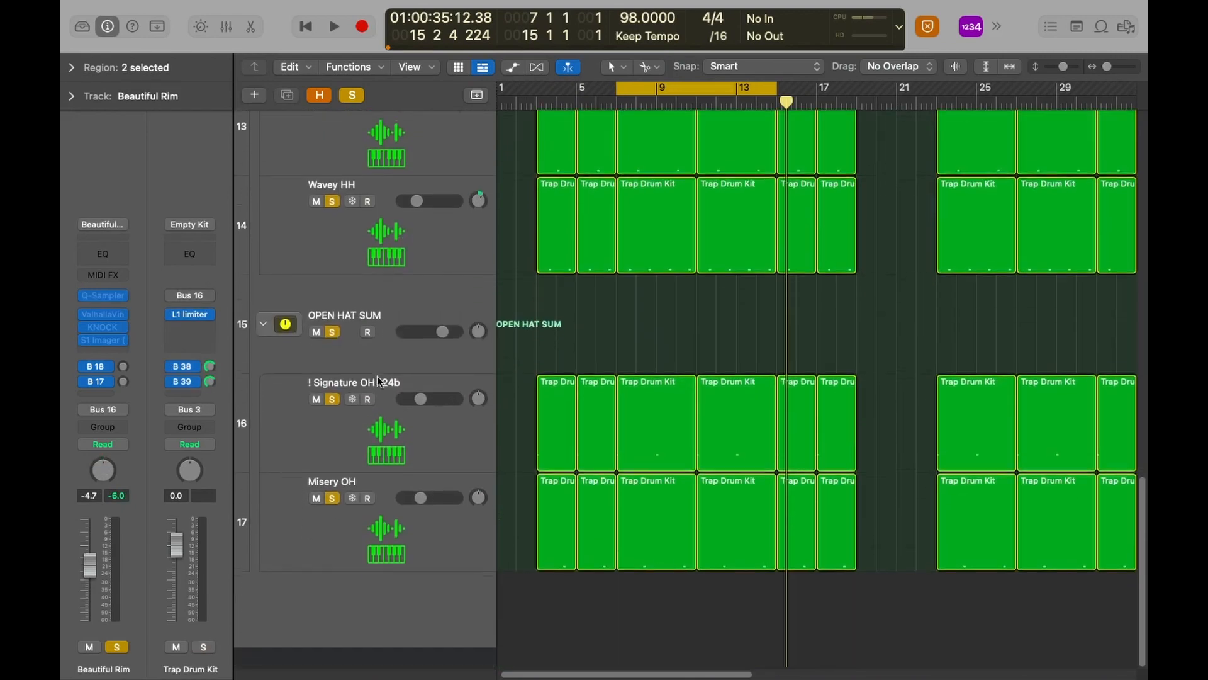
{"action": "left_click", "coordinate": [393, 565], "text": "shift"}
{"action": "key", "text": "ctrl+s"}
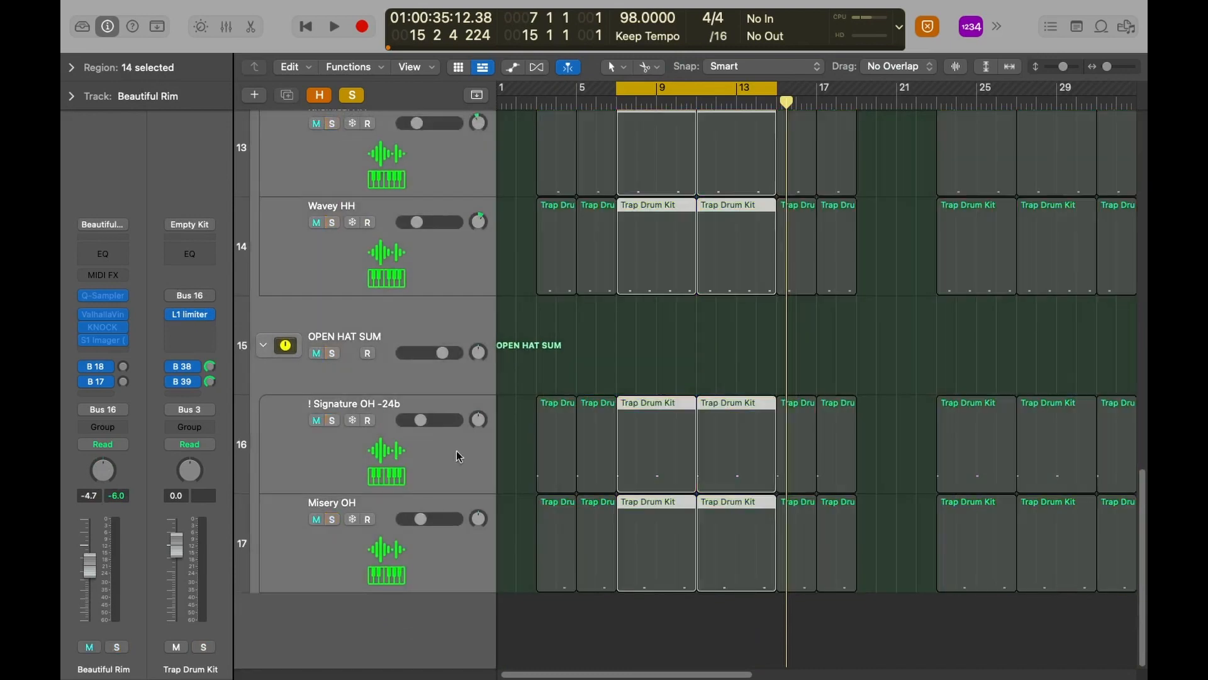
{"action": "scroll", "coordinate": [474, 410], "scroll_direction": "up", "scroll_amount": 5}
{"action": "scroll", "coordinate": [473, 411], "scroll_direction": "up", "scroll_amount": 8}
Select the MAIN KICK track, play it on its own within the cycle range, and stop playback
{"action": "left_click", "coordinate": [411, 222]}
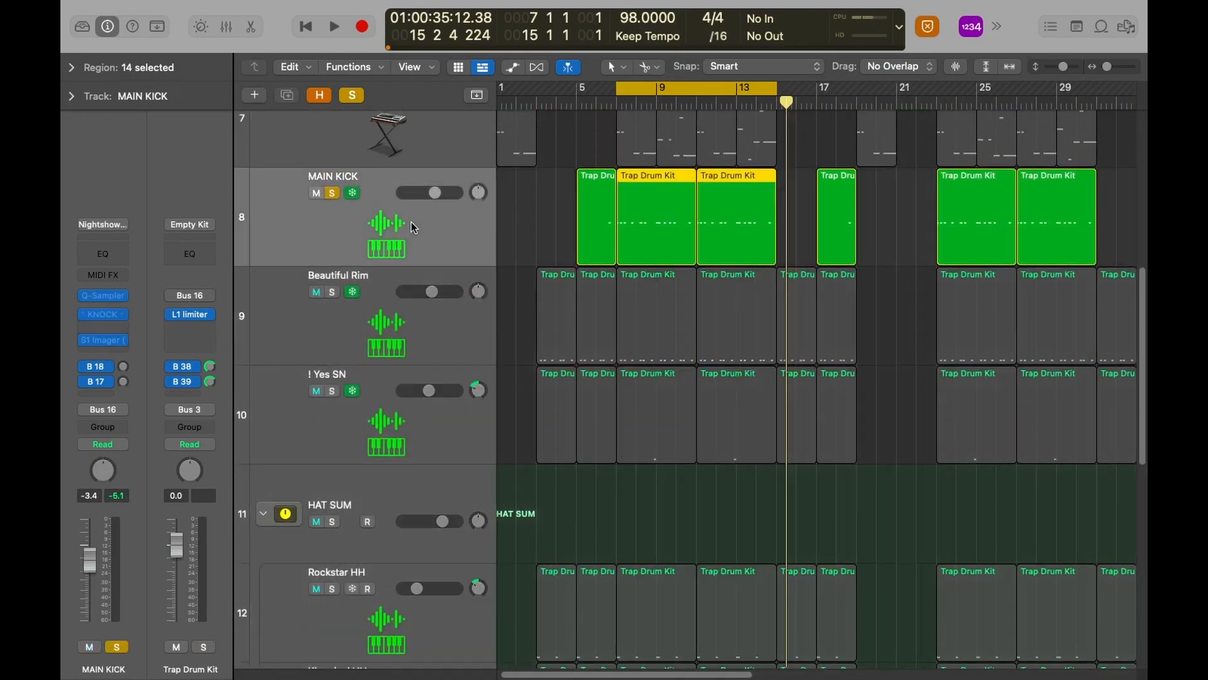
{"action": "key", "text": "shift+space"}
{"action": "scroll", "coordinate": [440, 347], "scroll_direction": "down", "scroll_amount": 1}
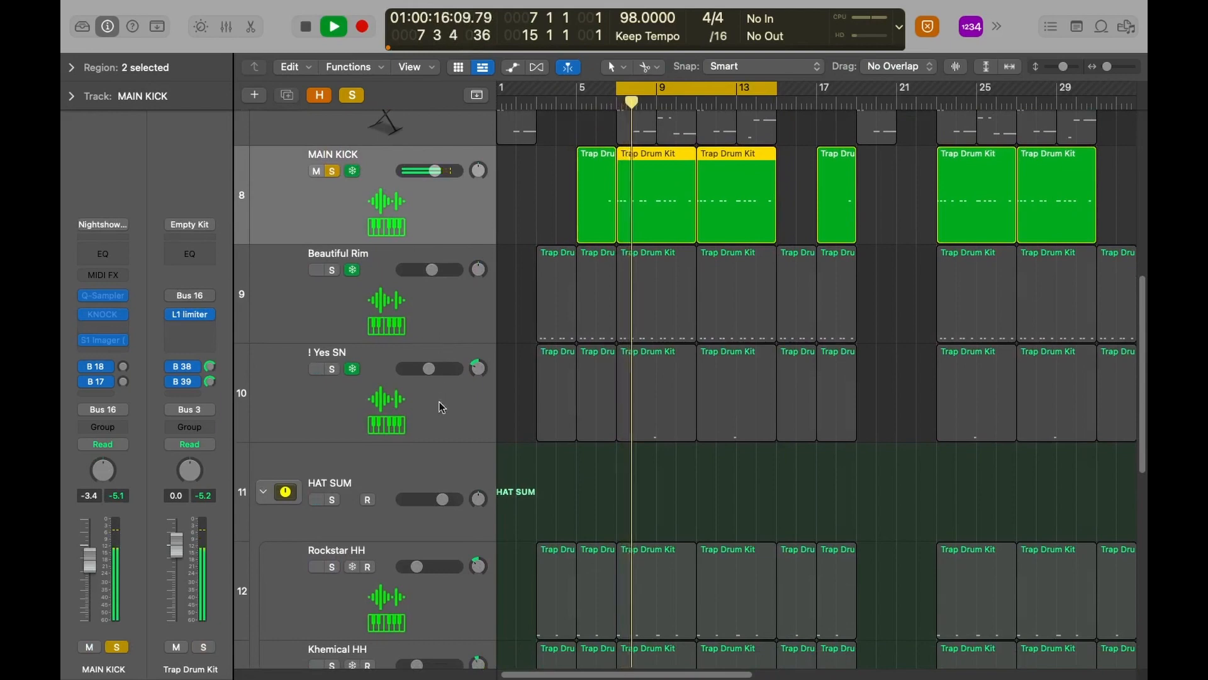
{"action": "key", "text": "space"}
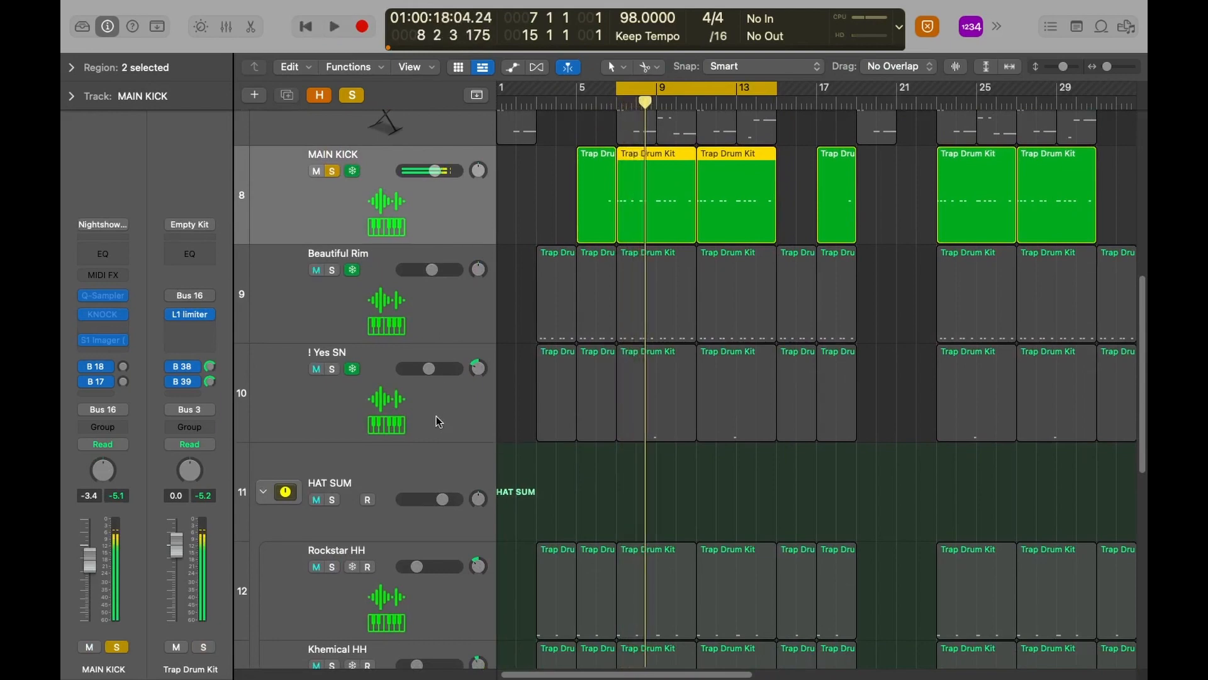
Inspect the plug-ins on the output channel in the mixer, close the mixer, and deselect the MAIN KICK regions
{"action": "key", "text": "x"}
{"action": "scroll", "coordinate": [692, 403], "scroll_direction": "right", "scroll_amount": 10}
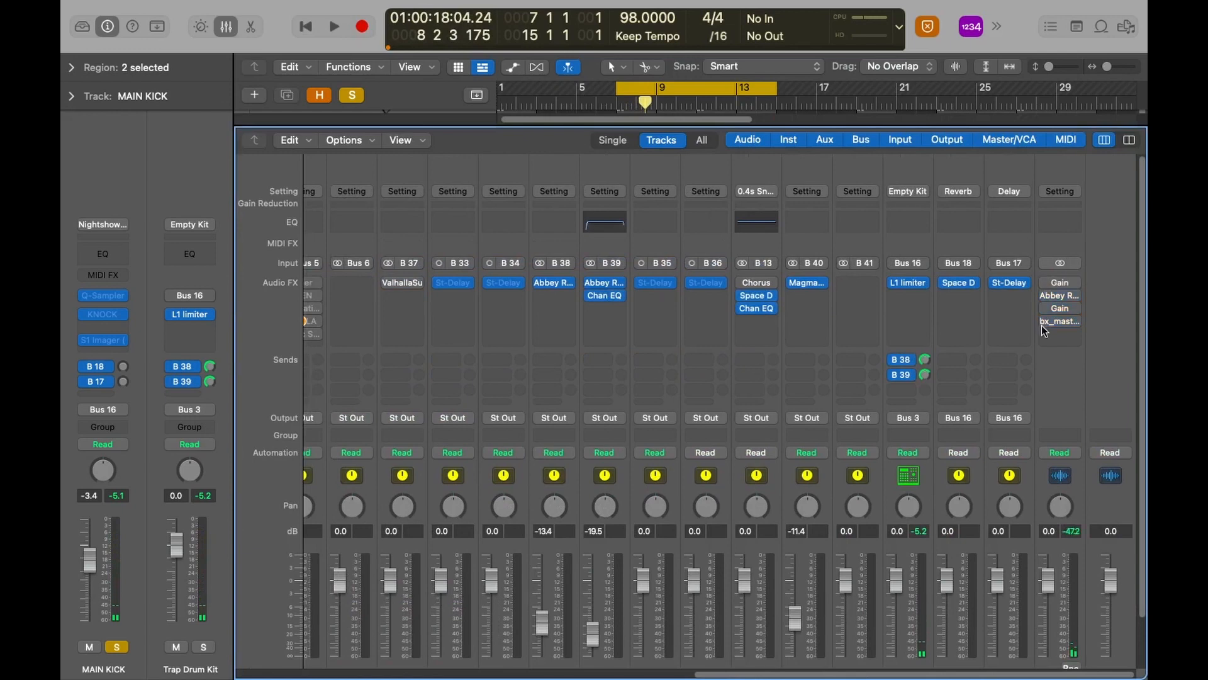
{"action": "key", "text": "x"}
{"action": "left_click", "coordinate": [509, 184]}
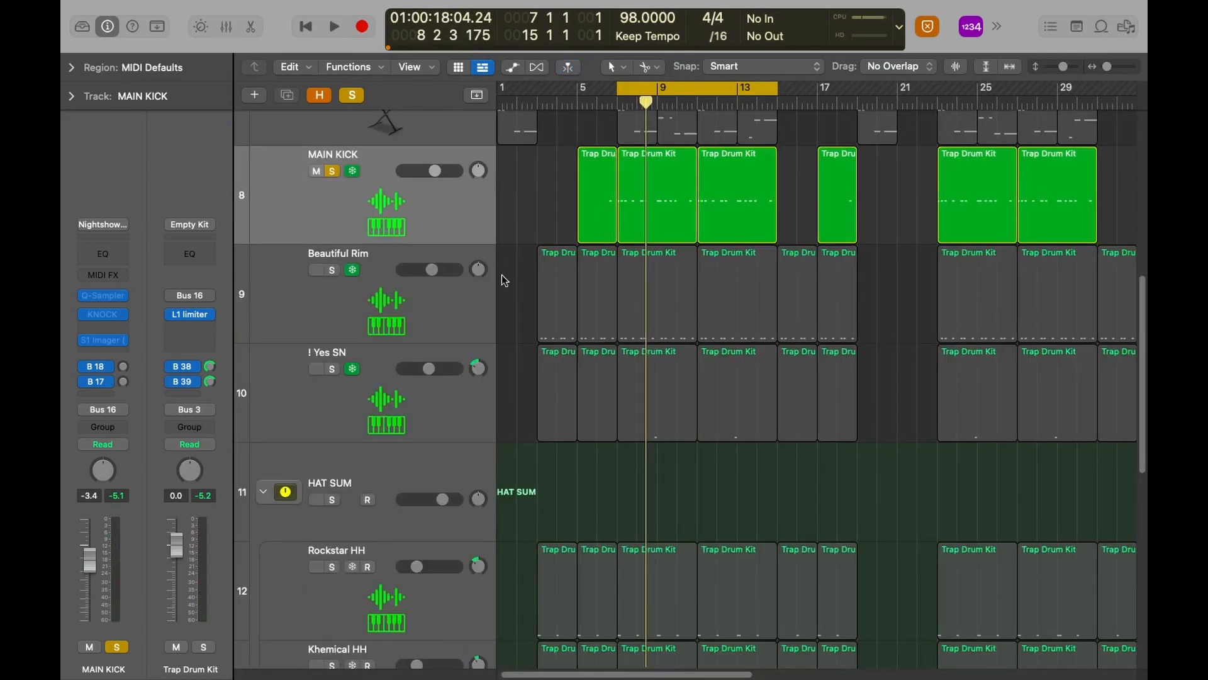
Play the cycle range with the kick alone, and bring all drum tracks through Misery OH back into solo during playback
{"action": "key", "text": "space"}
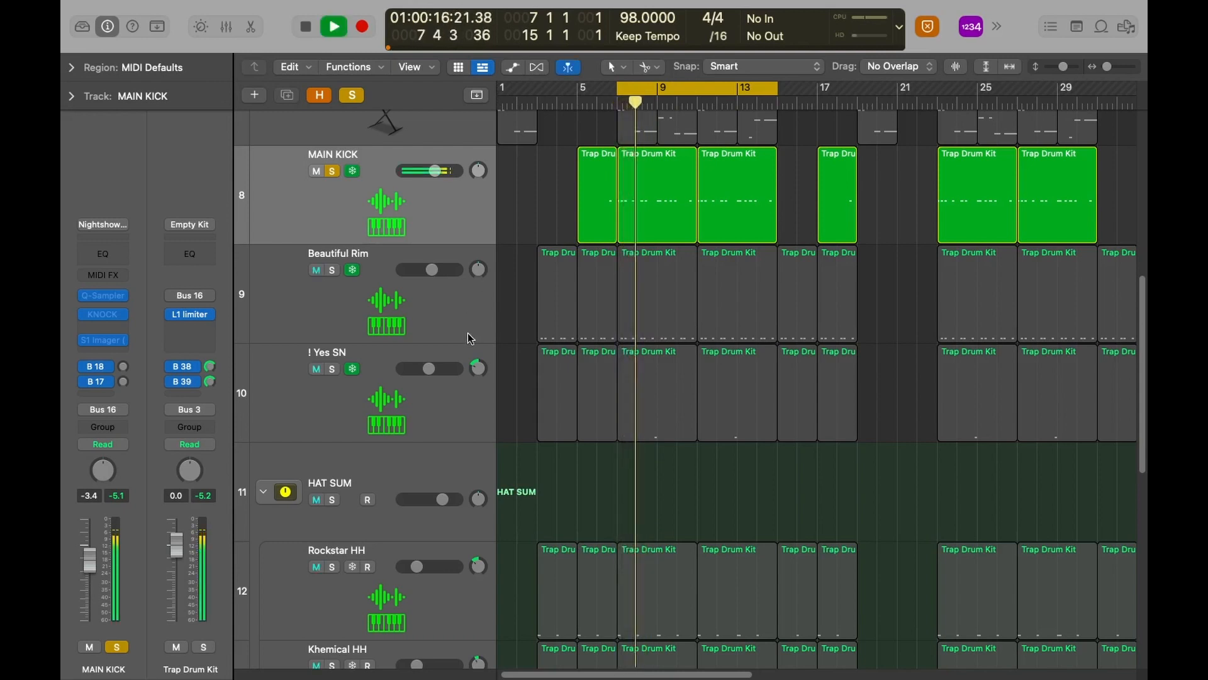
{"action": "scroll", "coordinate": [468, 338], "scroll_direction": "down", "scroll_amount": 1}
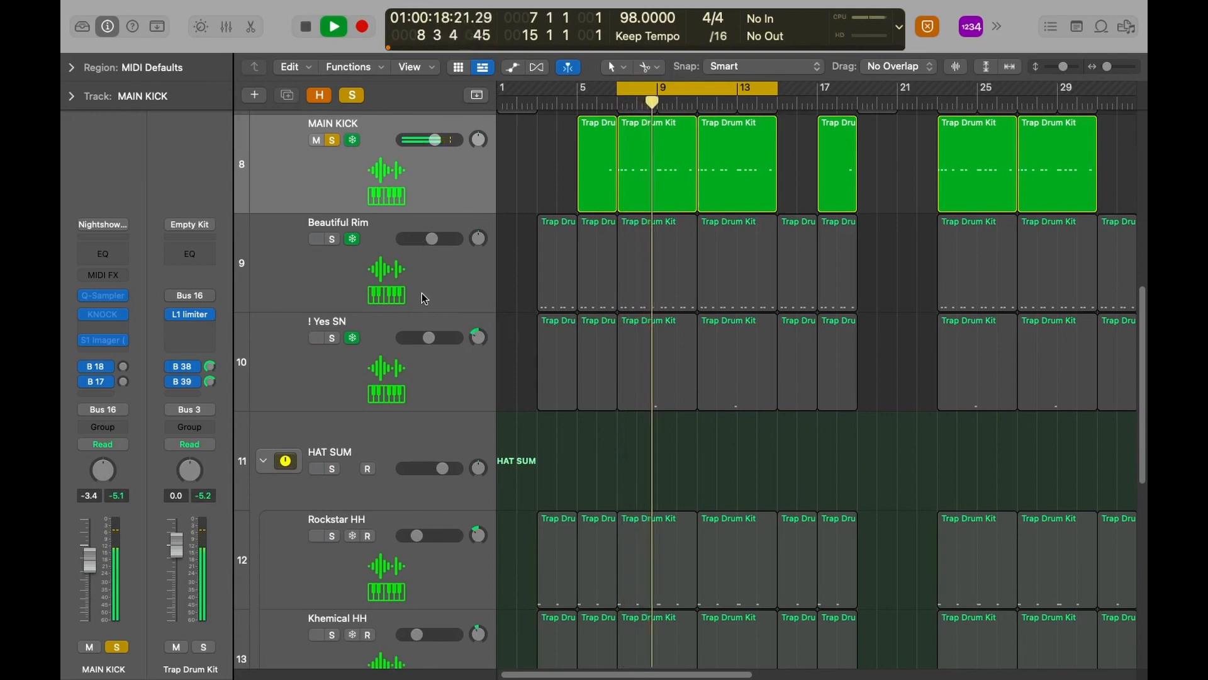
{"action": "scroll", "coordinate": [421, 293], "scroll_direction": "down", "scroll_amount": 5}
{"action": "scroll", "coordinate": [421, 293], "scroll_direction": "down", "scroll_amount": 3}
{"action": "left_click", "coordinate": [414, 554], "text": "shift"}
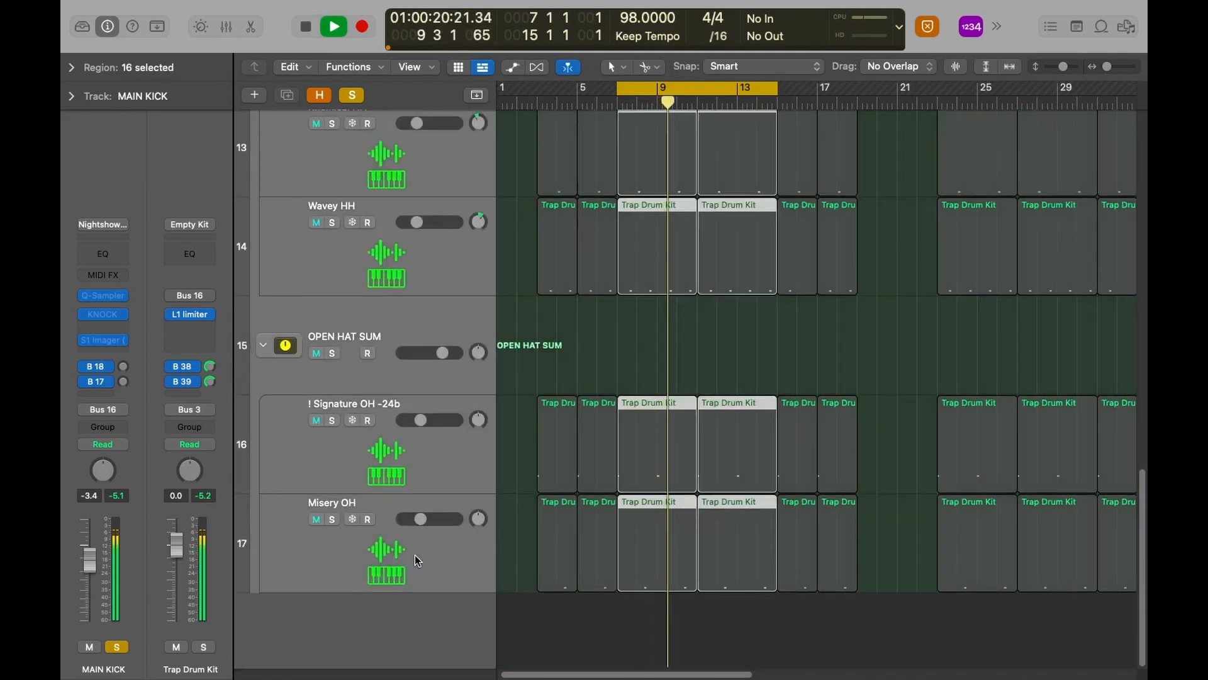
{"action": "key", "text": "s"}
{"action": "key", "text": "s"}
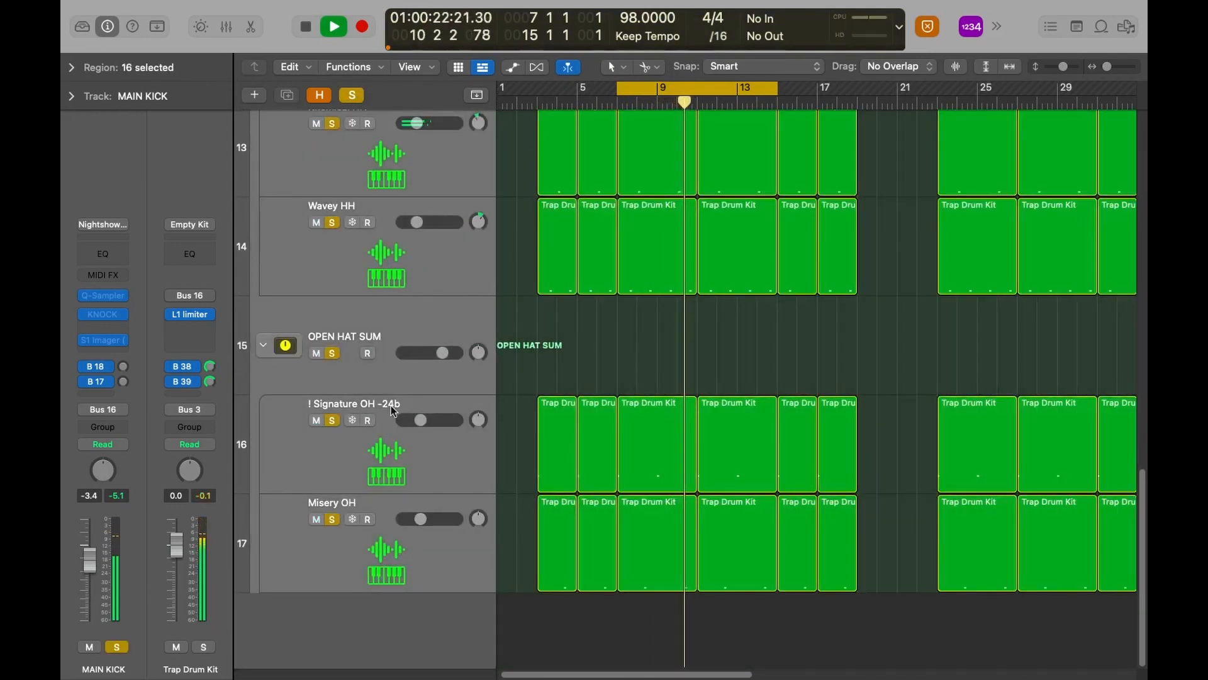
Listen to the soloed drum loop while viewing the MAIN KICK, Beautiful Rim and ! Yes SN tracks, and stop playback
{"action": "scroll", "coordinate": [391, 410], "scroll_direction": "up", "scroll_amount": 5}
{"action": "scroll", "coordinate": [389, 397], "scroll_direction": "up", "scroll_amount": 3}
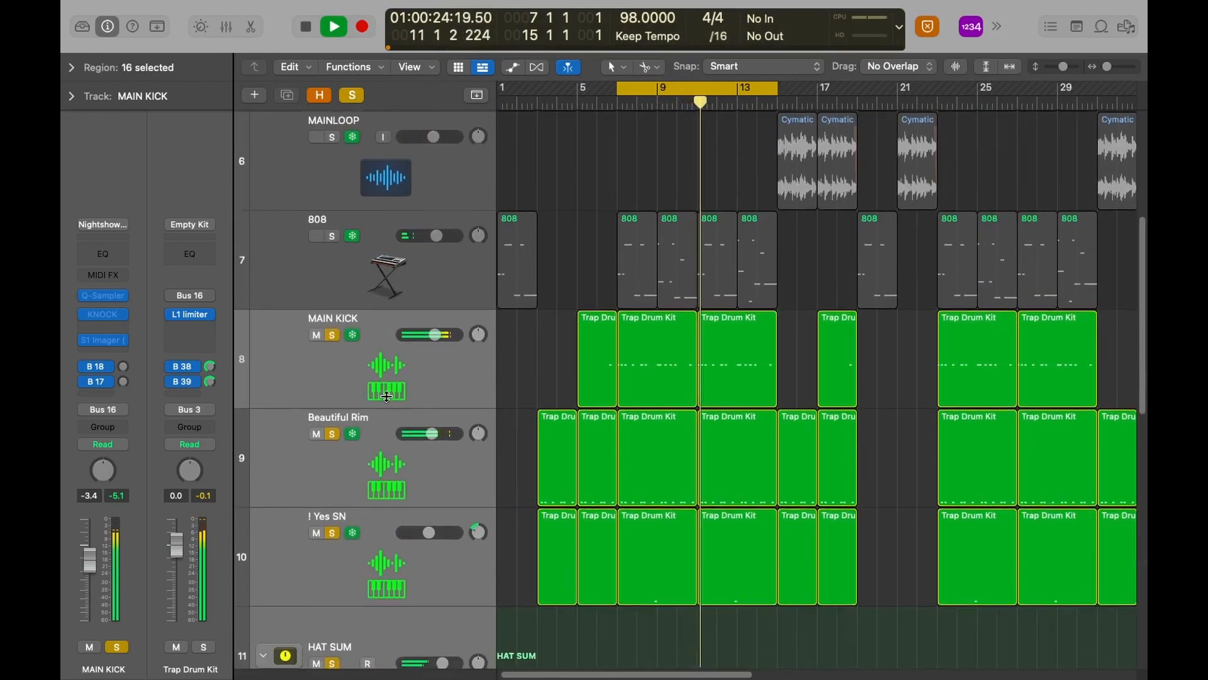
{"action": "scroll", "coordinate": [384, 380], "scroll_direction": "down", "scroll_amount": 1}
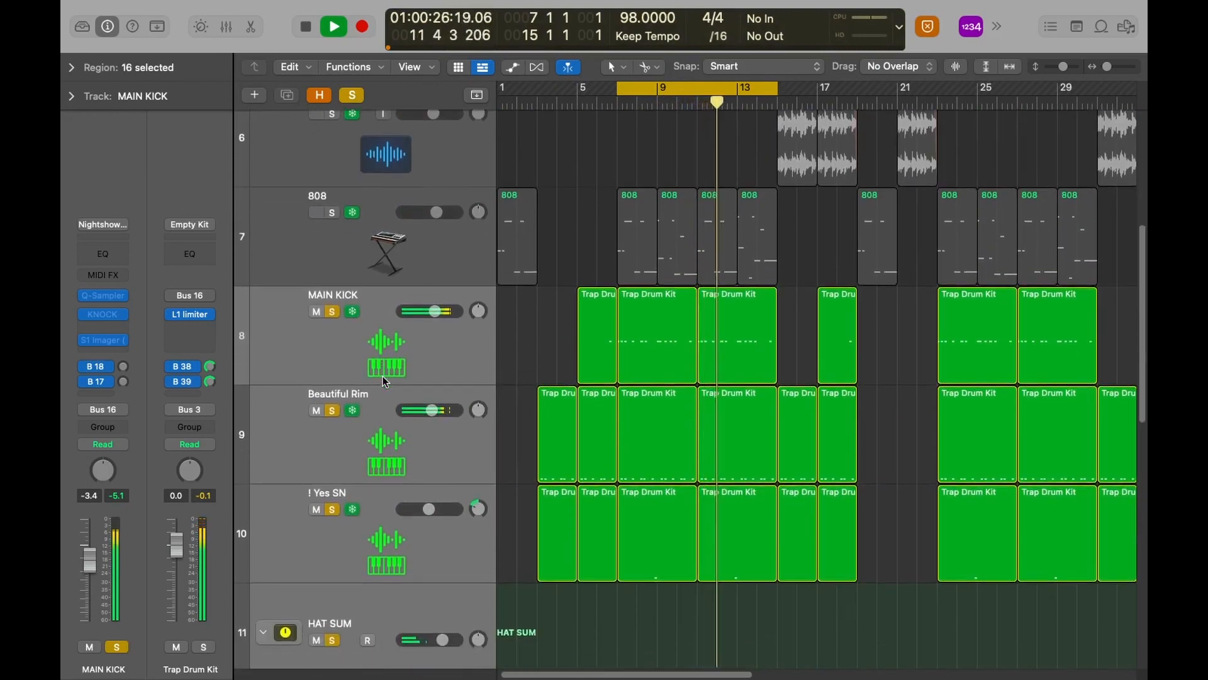
{"action": "key", "text": "space"}
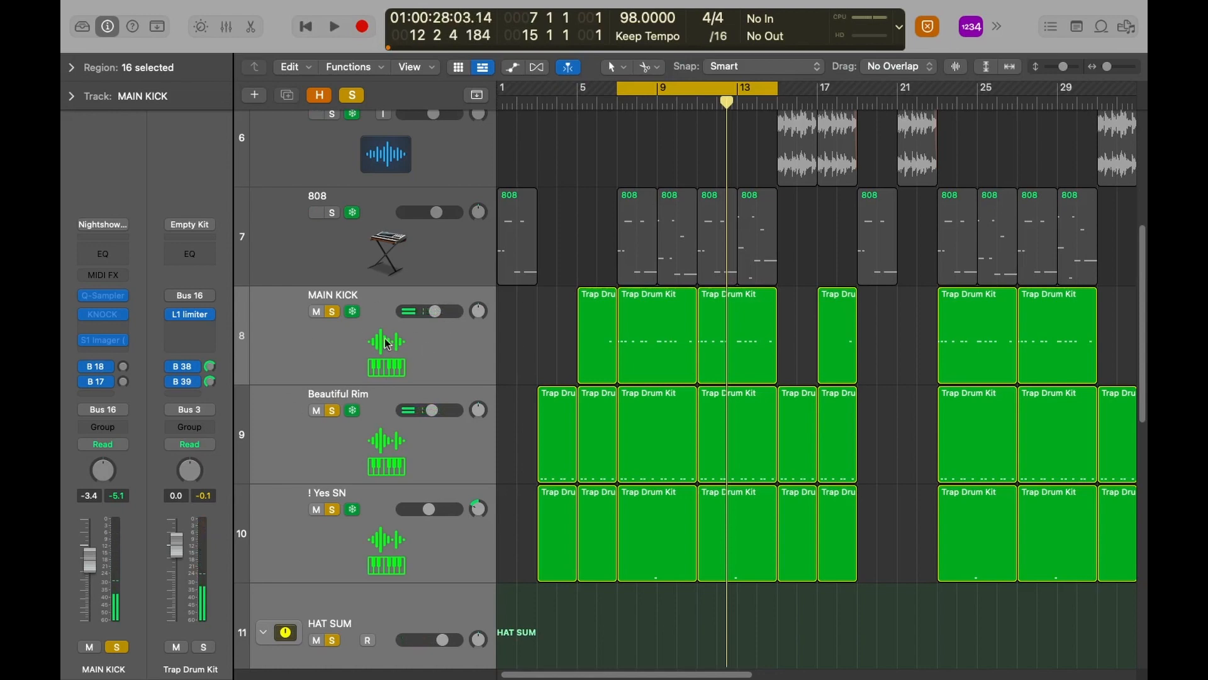
Examine the soloed drum tracks from MAIN KICK down to Misery OH while playing the cycle range, and stop playback
{"action": "scroll", "coordinate": [418, 464], "scroll_direction": "down", "scroll_amount": 6}
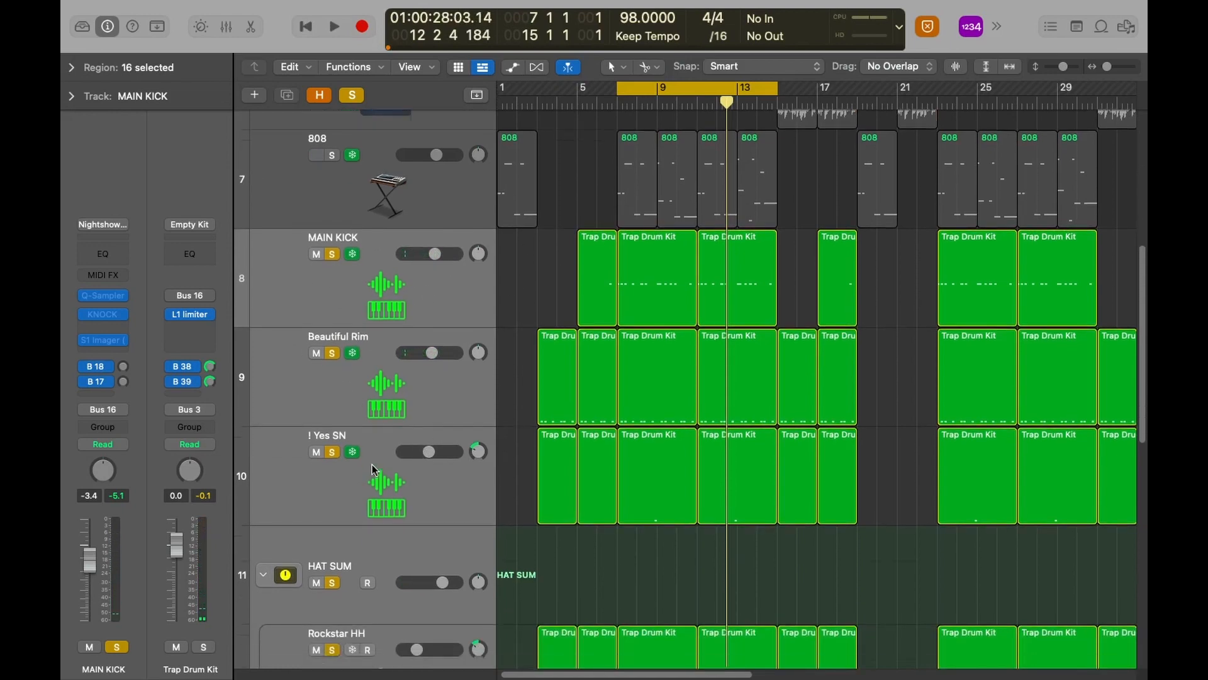
{"action": "scroll", "coordinate": [418, 516], "scroll_direction": "down", "scroll_amount": 6}
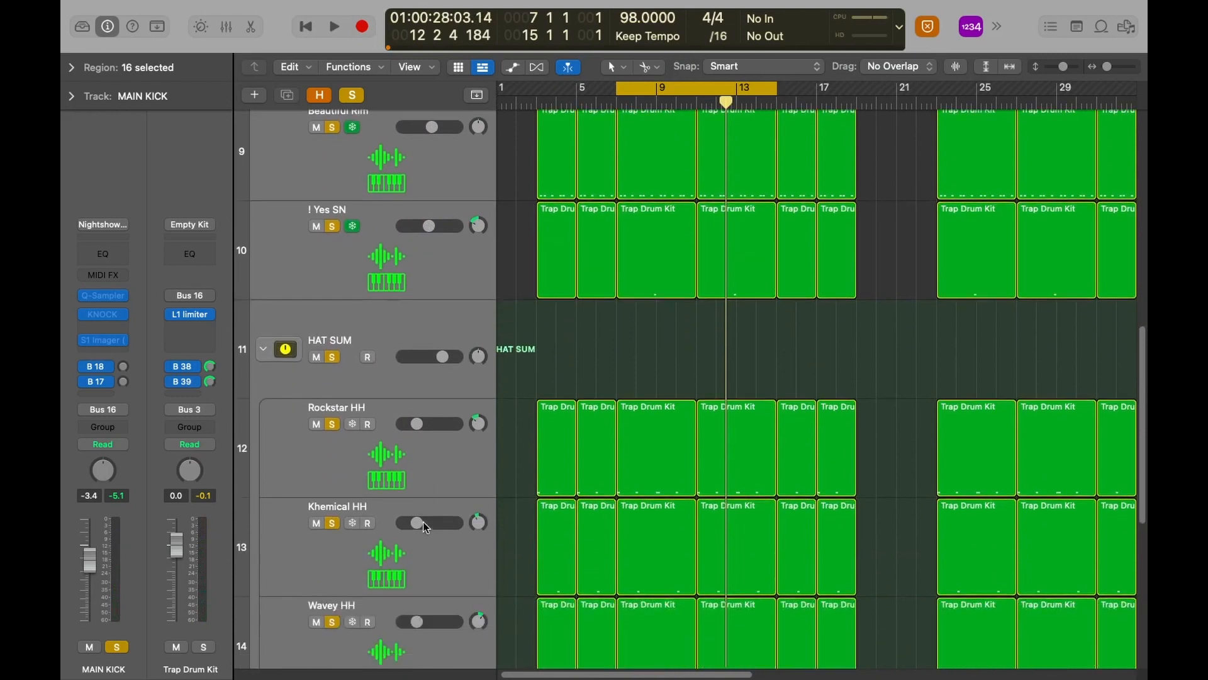
{"action": "scroll", "coordinate": [423, 526], "scroll_direction": "down", "scroll_amount": 3}
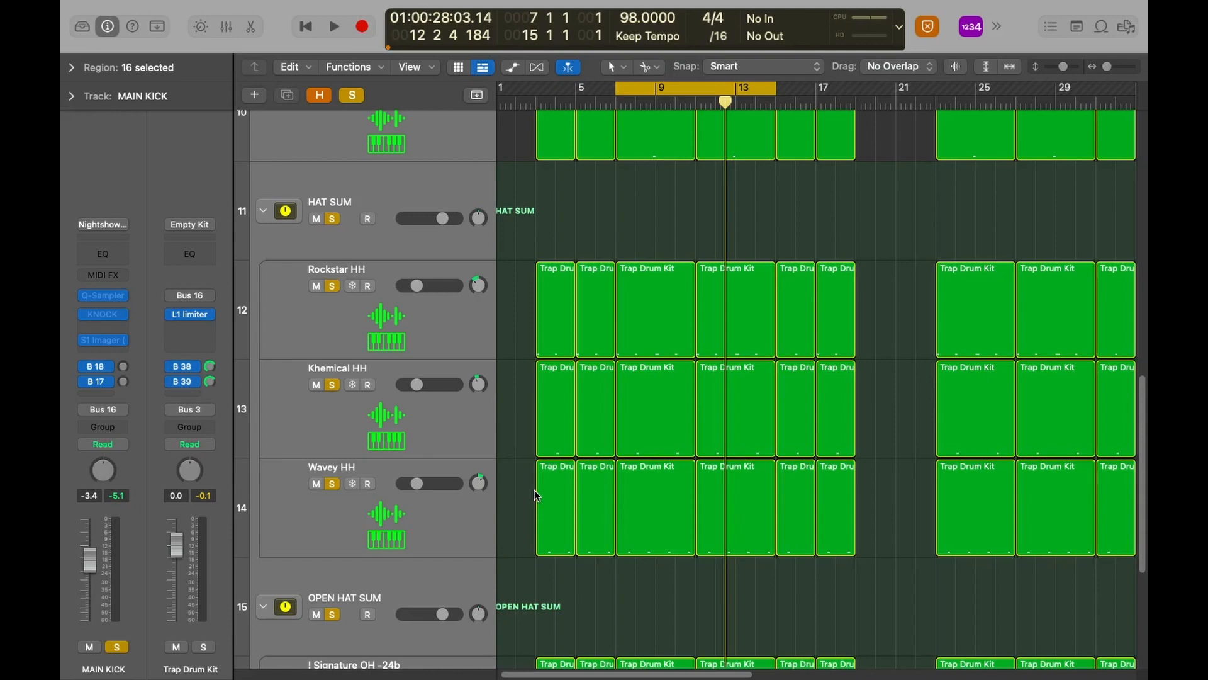
{"action": "scroll", "coordinate": [534, 489], "scroll_direction": "up", "scroll_amount": 10}
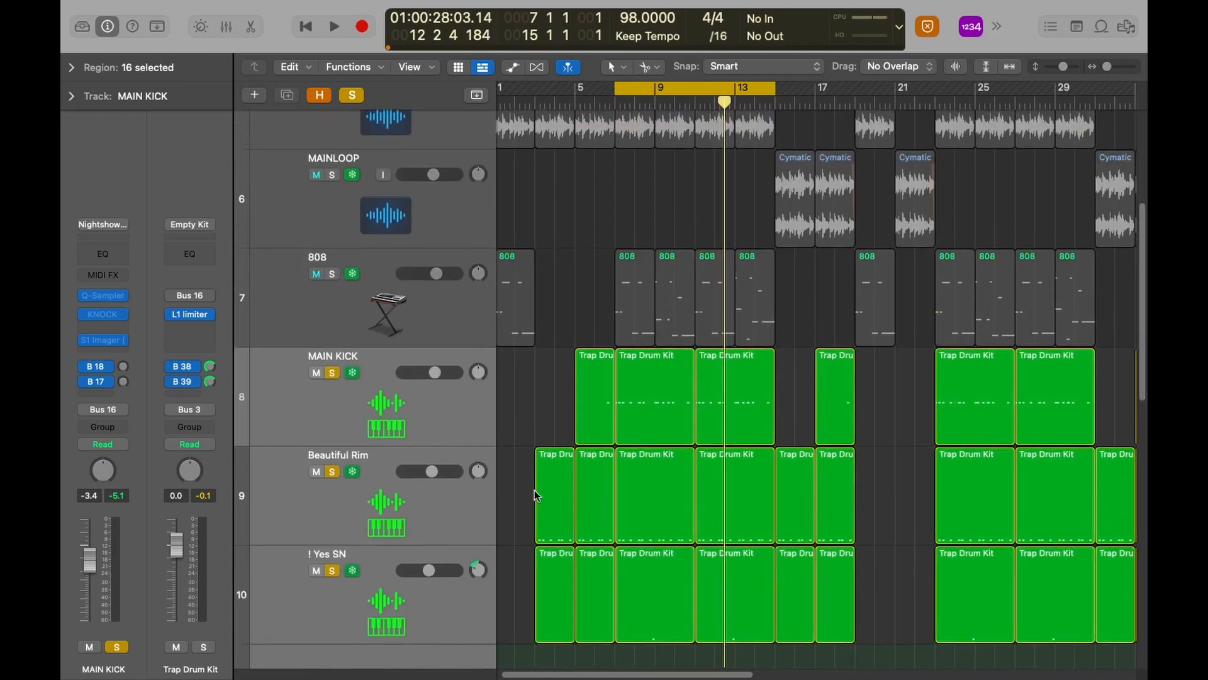
{"action": "scroll", "coordinate": [535, 494], "scroll_direction": "down", "scroll_amount": 1}
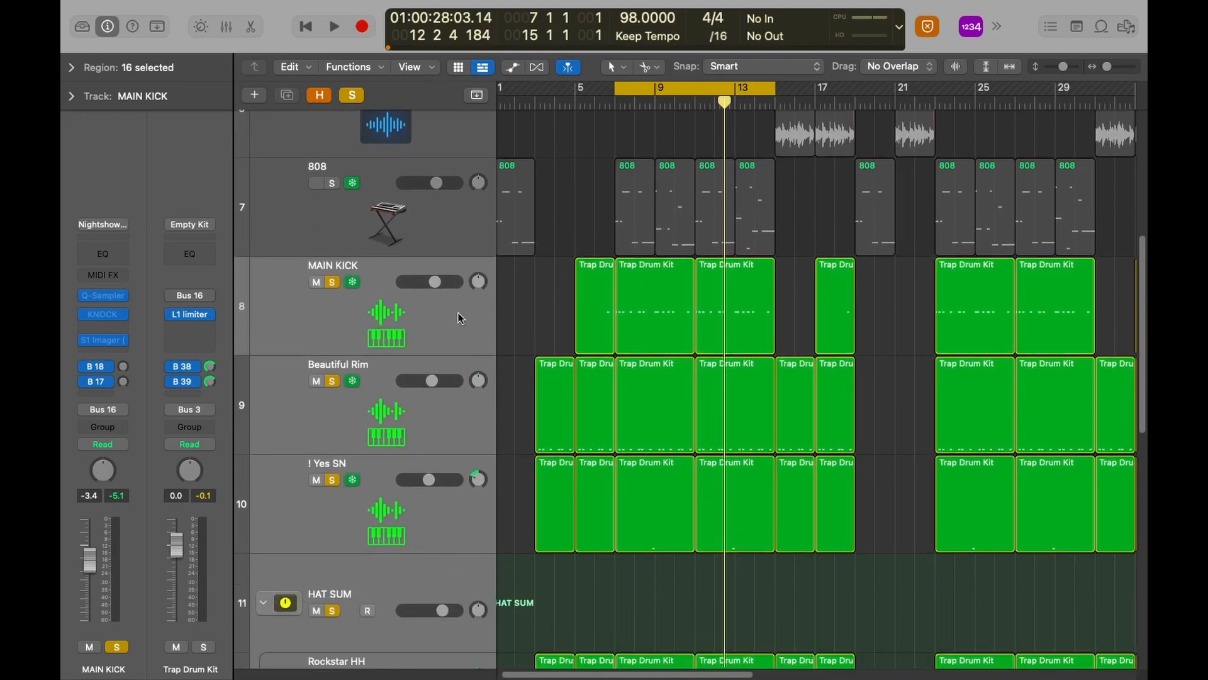
{"action": "key", "text": "space"}
{"action": "scroll", "coordinate": [459, 404], "scroll_direction": "down", "scroll_amount": 5}
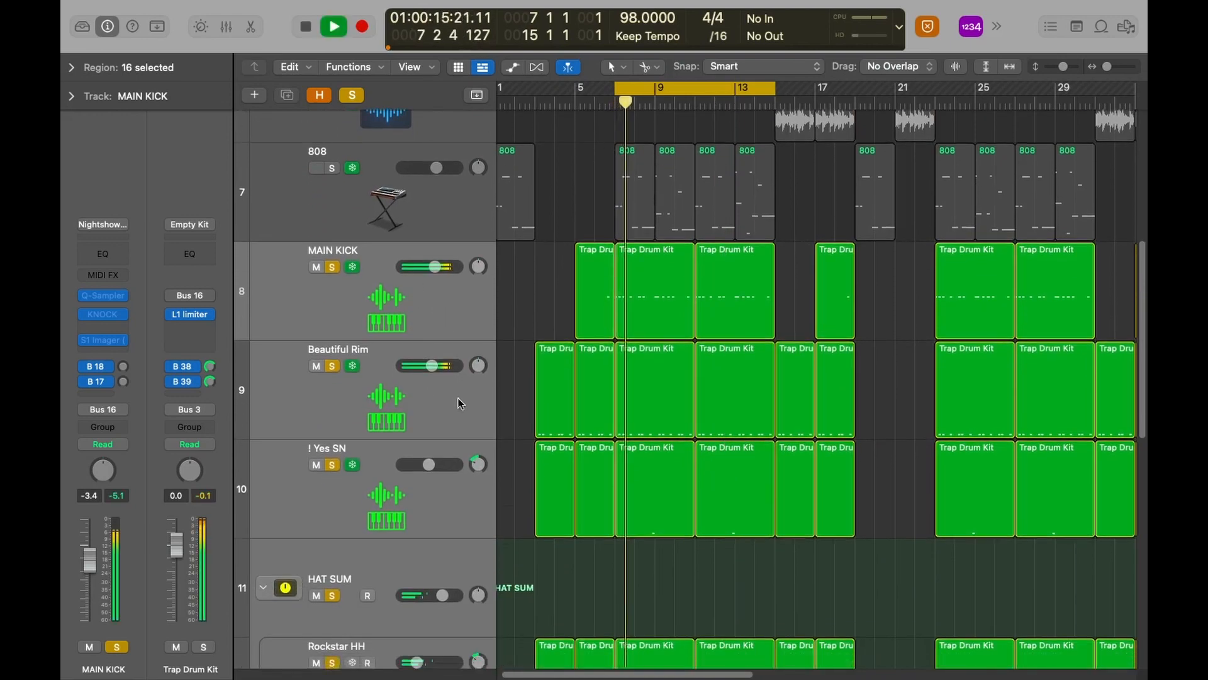
{"action": "scroll", "coordinate": [460, 404], "scroll_direction": "down", "scroll_amount": 10}
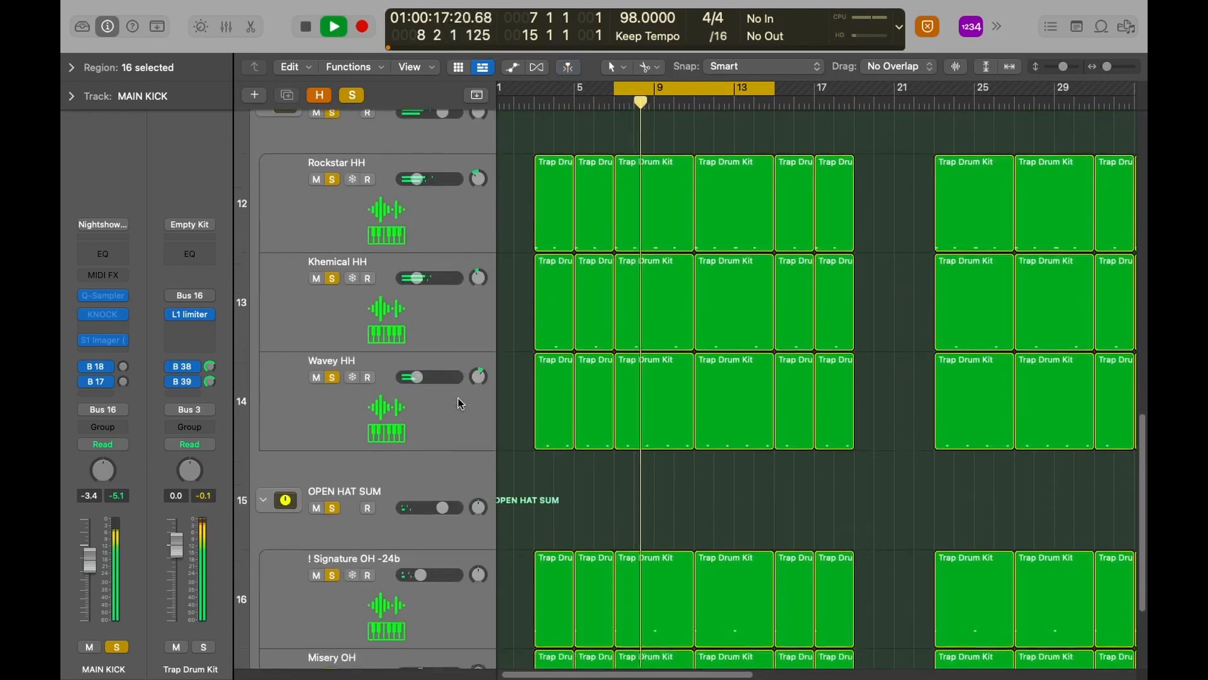
{"action": "scroll", "coordinate": [407, 273], "scroll_direction": "down", "scroll_amount": 2}
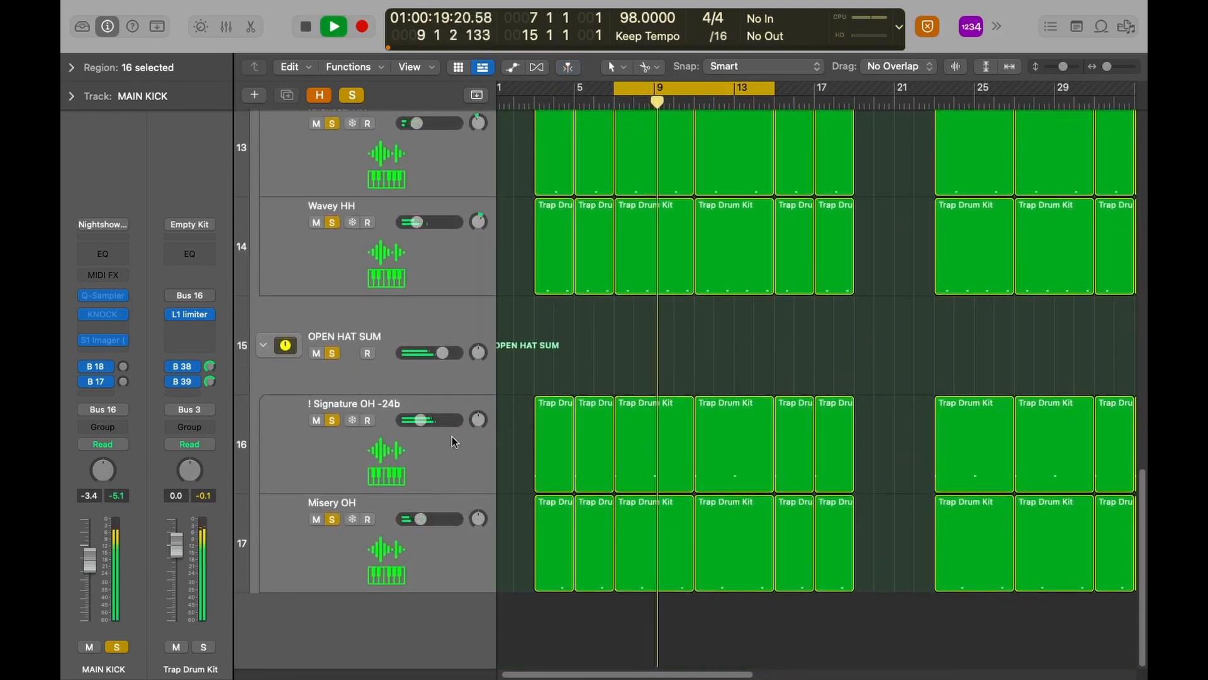
{"action": "scroll", "coordinate": [439, 377], "scroll_direction": "up", "scroll_amount": 15}
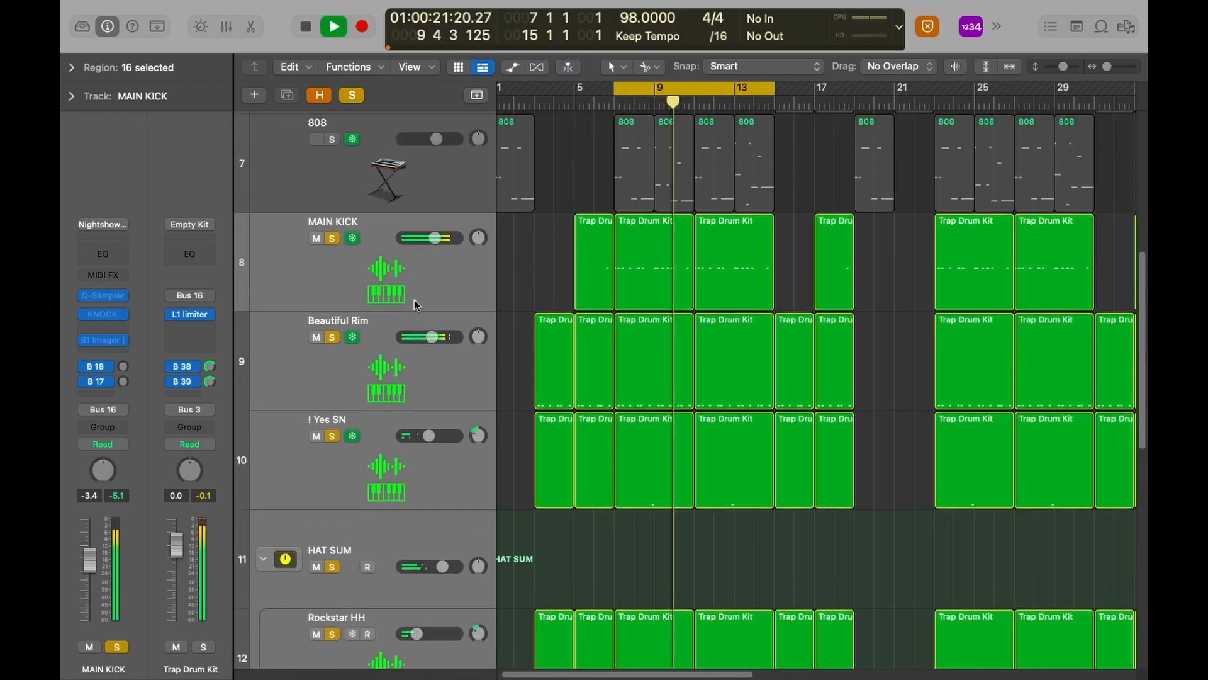
{"action": "scroll", "coordinate": [418, 410], "scroll_direction": "down", "scroll_amount": 3}
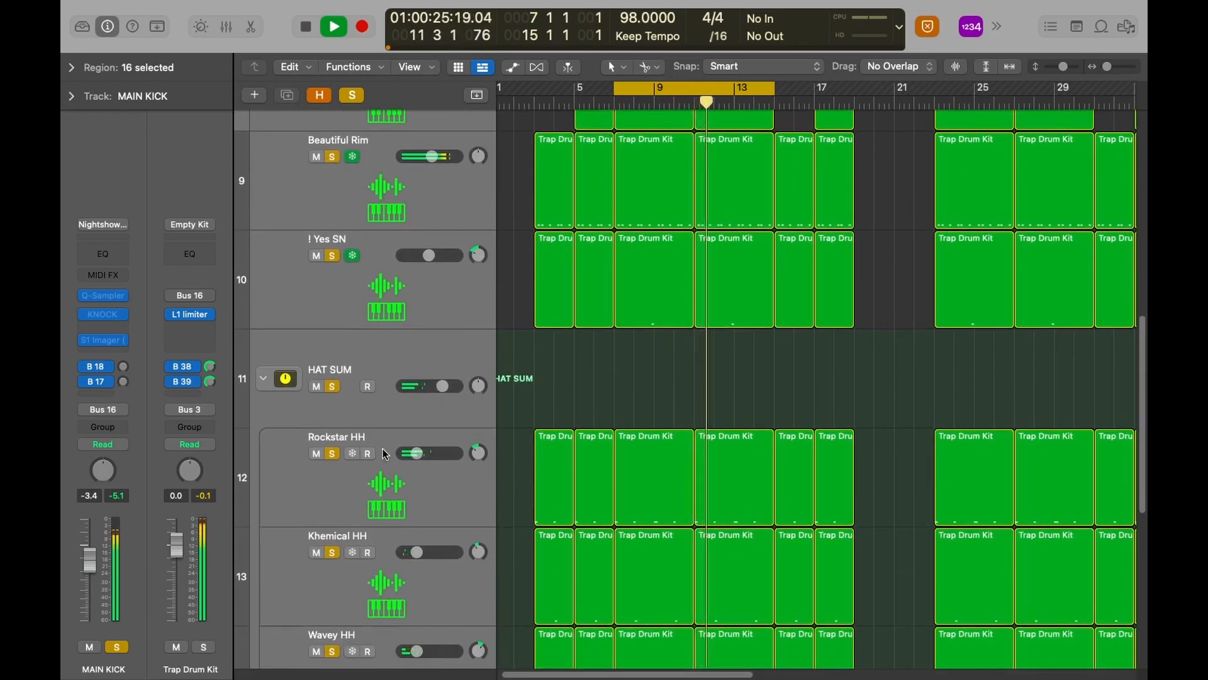
{"action": "key", "text": "space"}
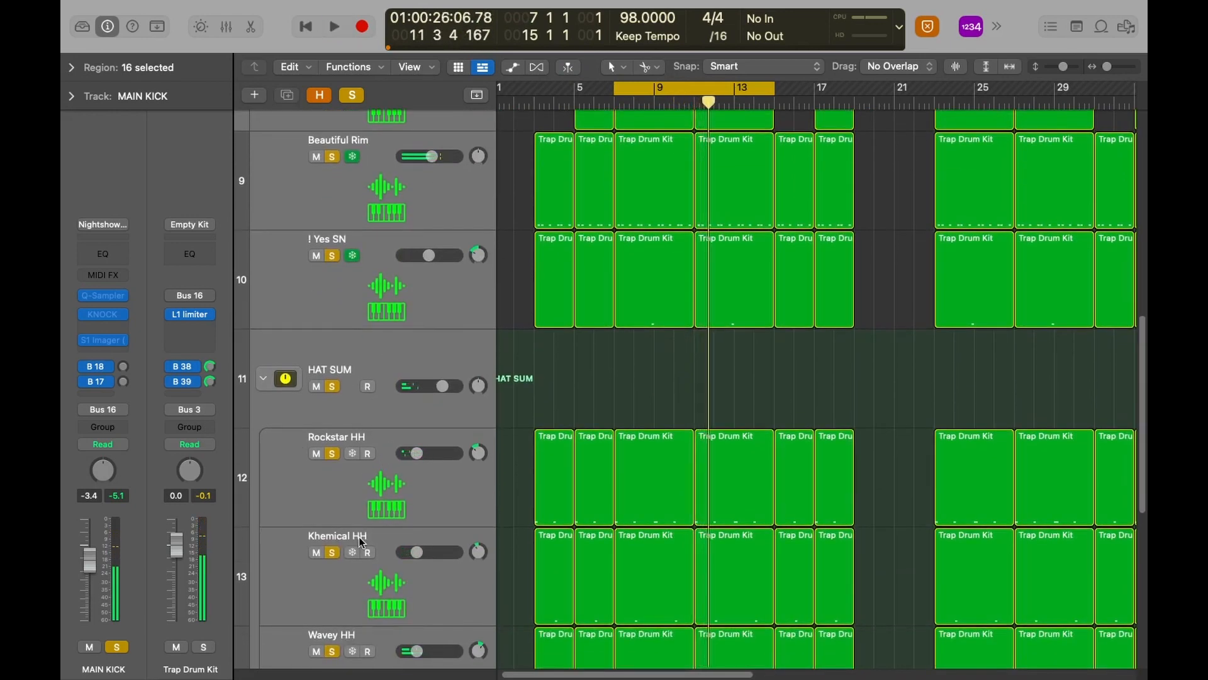
Select the MAIN KICK track and deselect its regions
{"action": "scroll", "coordinate": [359, 542], "scroll_direction": "up", "scroll_amount": 5}
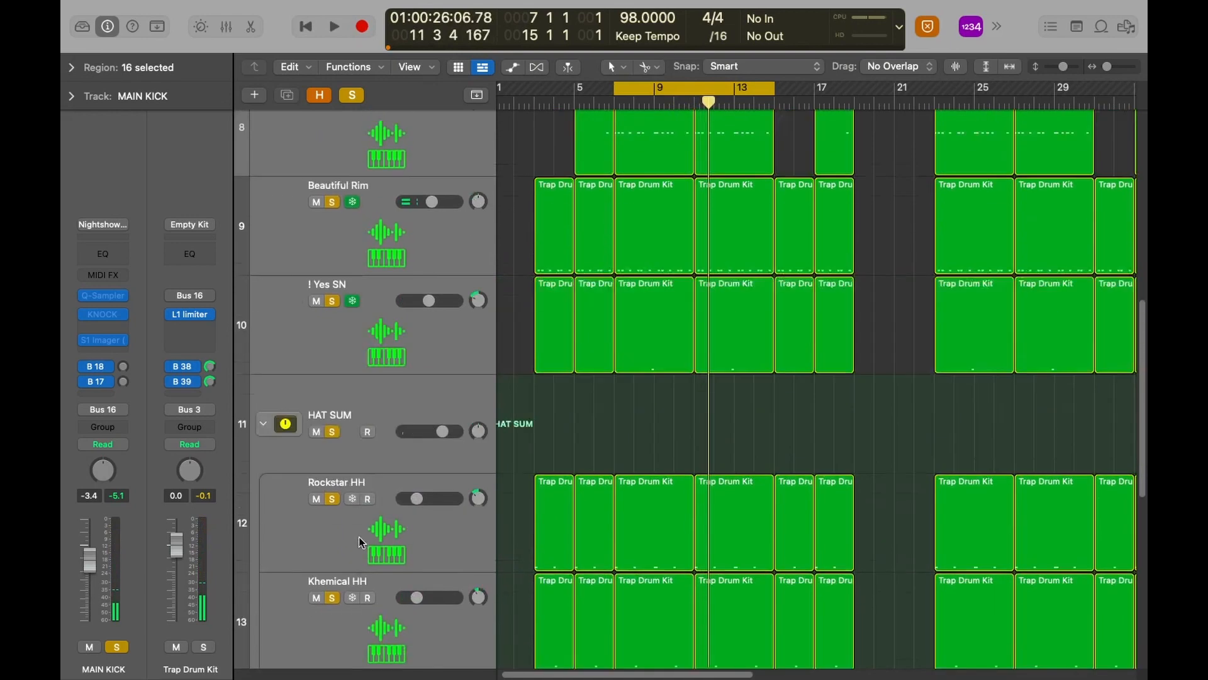
{"action": "left_click", "coordinate": [448, 236]}
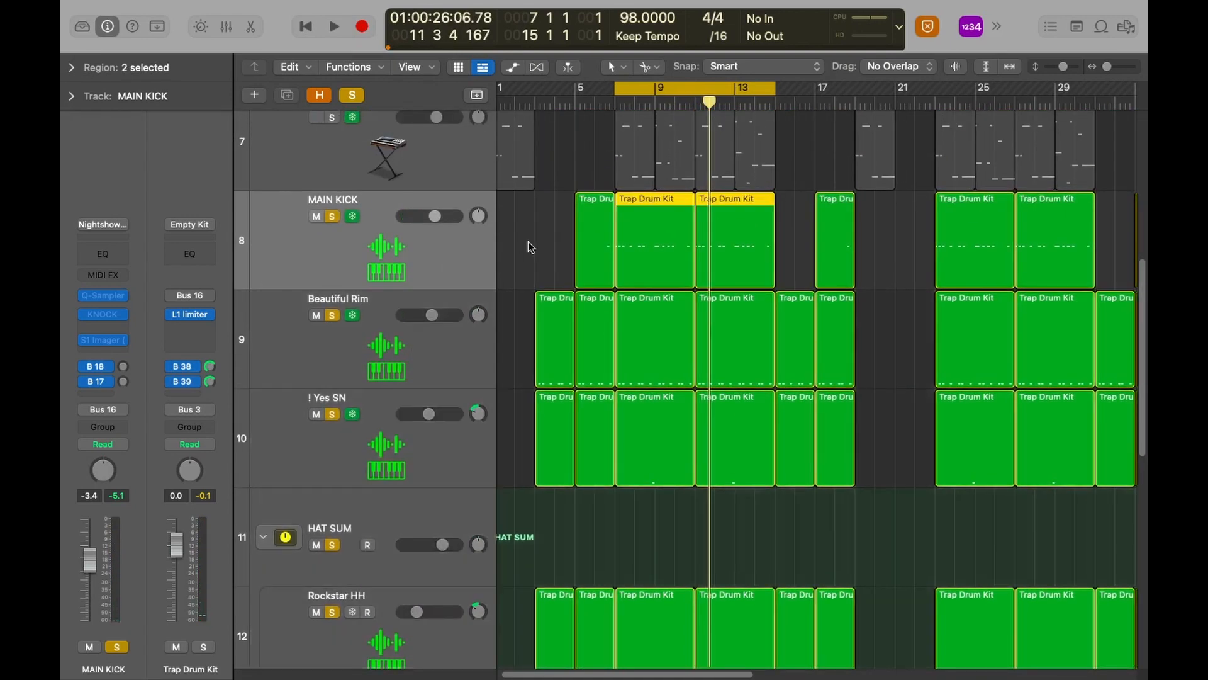
{"action": "left_click", "coordinate": [527, 241]}
{"action": "left_click", "coordinate": [429, 246]}
{"action": "left_click", "coordinate": [538, 255]}
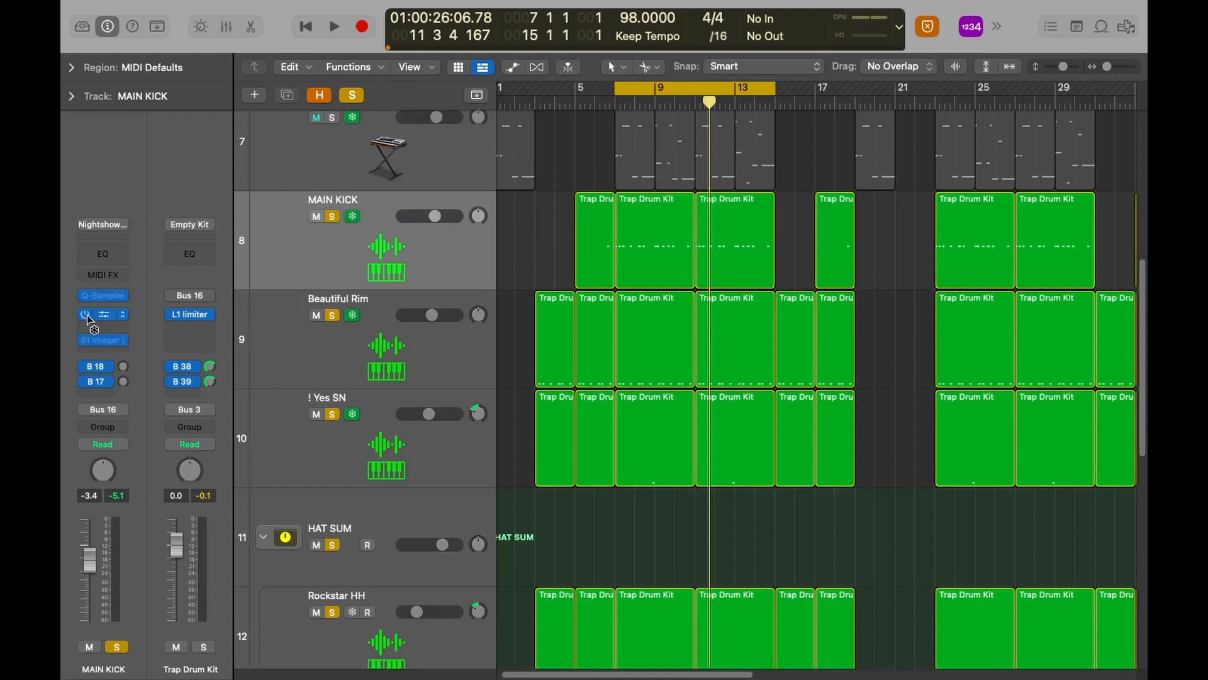
Try to open the KNOCK plug-in on the frozen MAIN KICK track, and dismiss the plug-in loading message
{"action": "mouse_move", "coordinate": [106, 321]}
{"action": "left_click_drag", "start_coordinate": [105, 321], "coordinate": [106, 313]}
{"action": "left_click_drag", "start_coordinate": [102, 318], "coordinate": [106, 328]}
{"action": "left_click", "coordinate": [105, 314]}
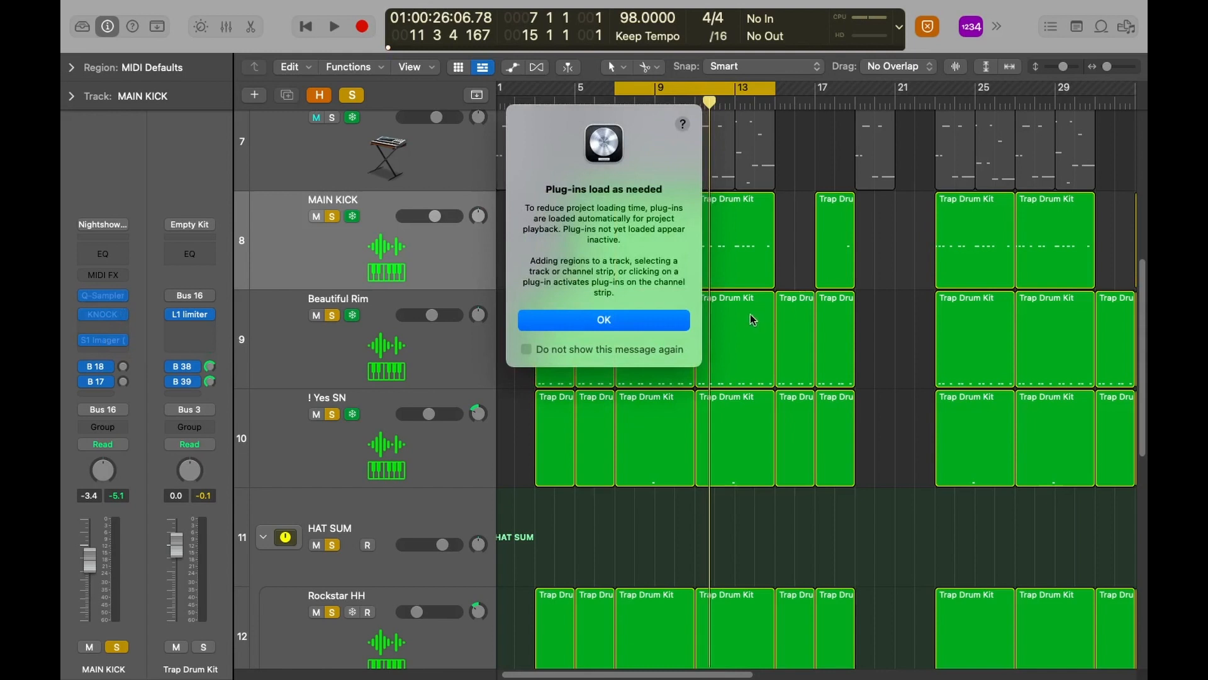
{"action": "left_click", "coordinate": [661, 322]}
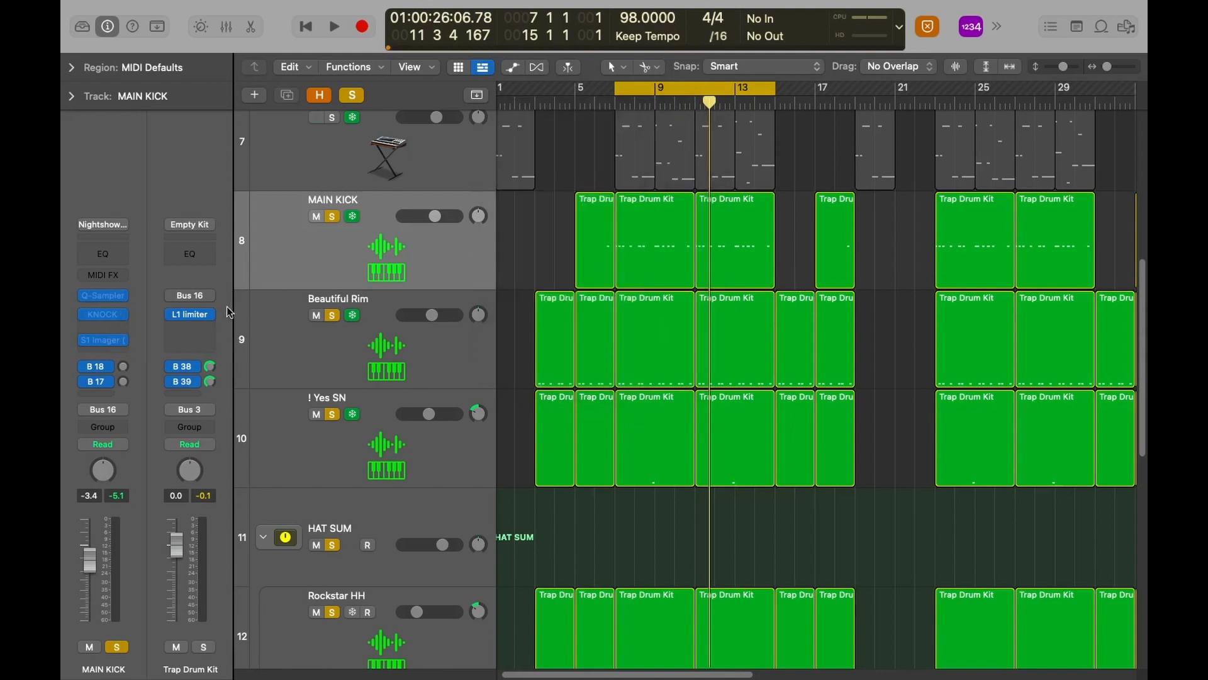
{"action": "left_click", "coordinate": [82, 316]}
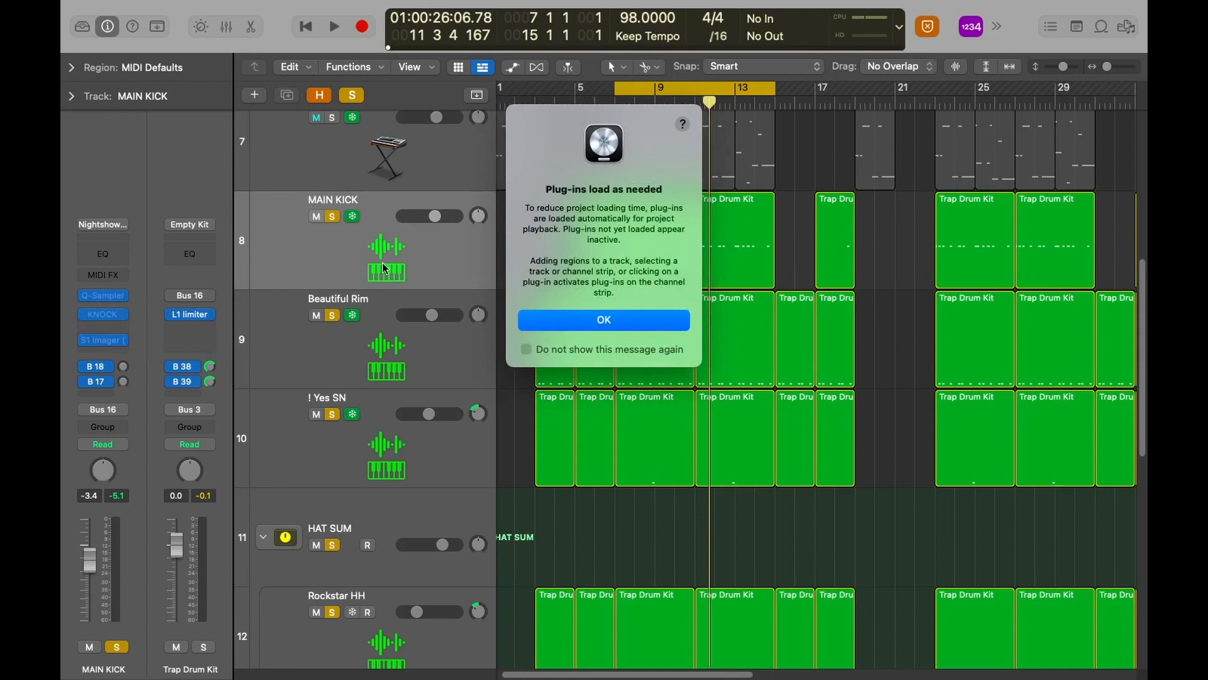
{"action": "left_click", "coordinate": [621, 324]}
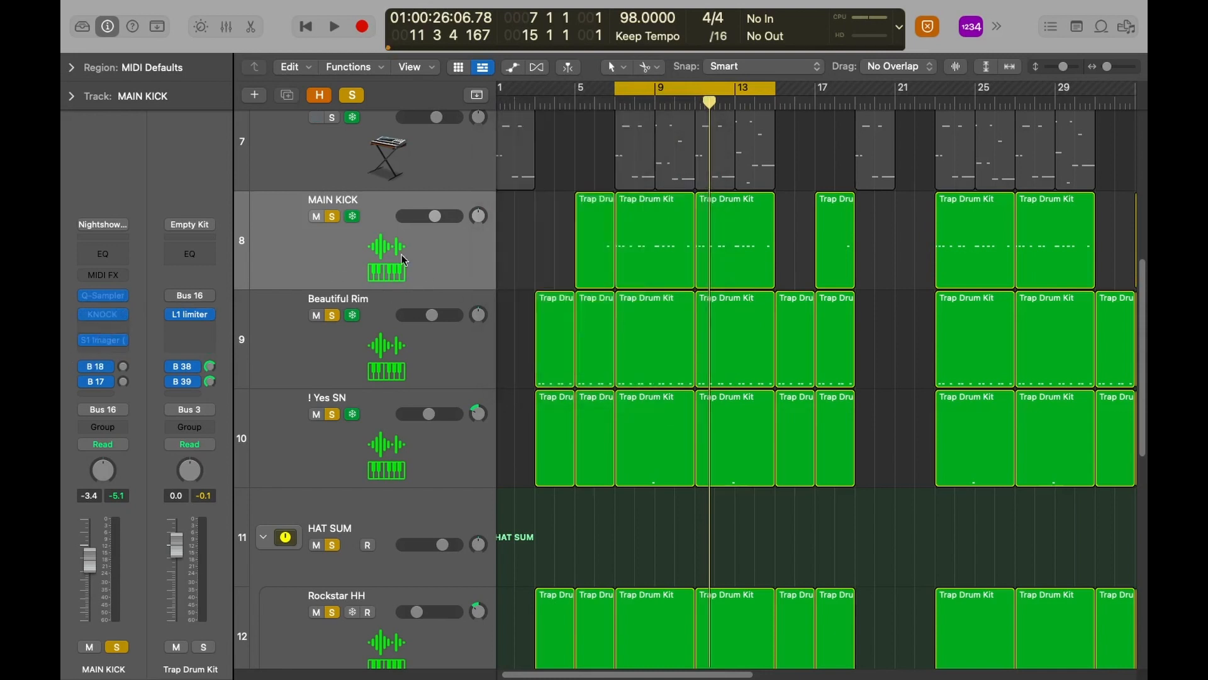
Unfreeze the MAIN KICK track and open its KNOCK plug-in, moving the plug-in window up so it is fully in view
{"action": "left_click", "coordinate": [354, 217]}
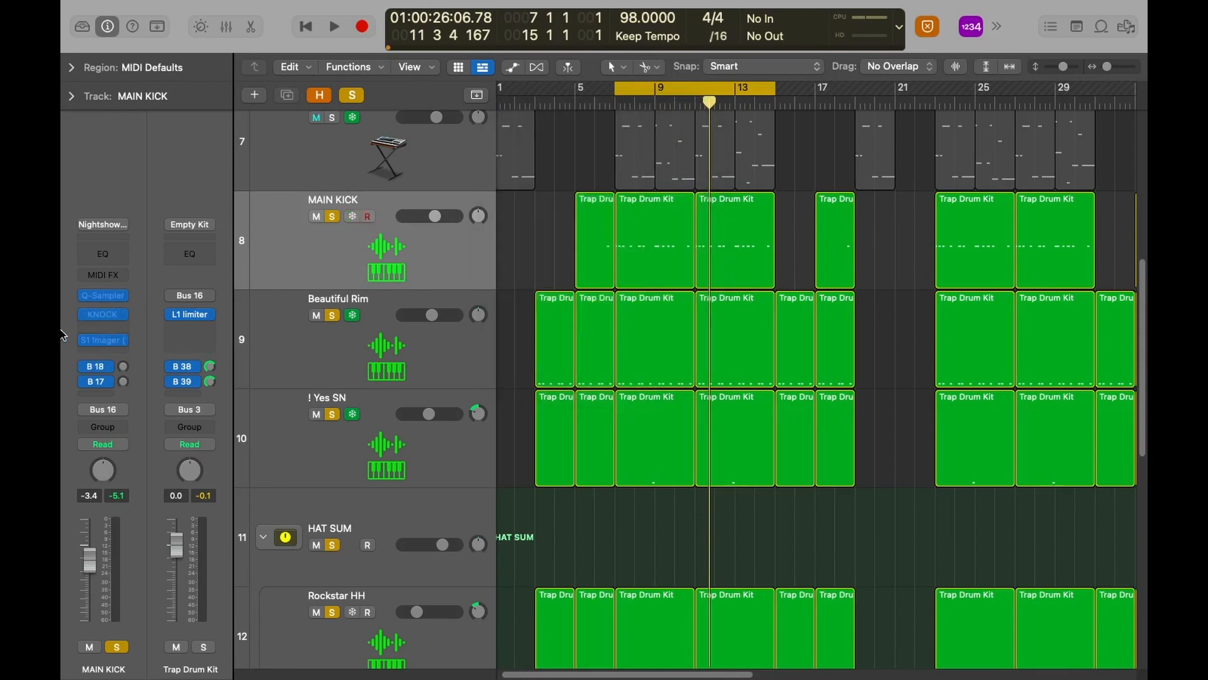
{"action": "left_click", "coordinate": [100, 318]}
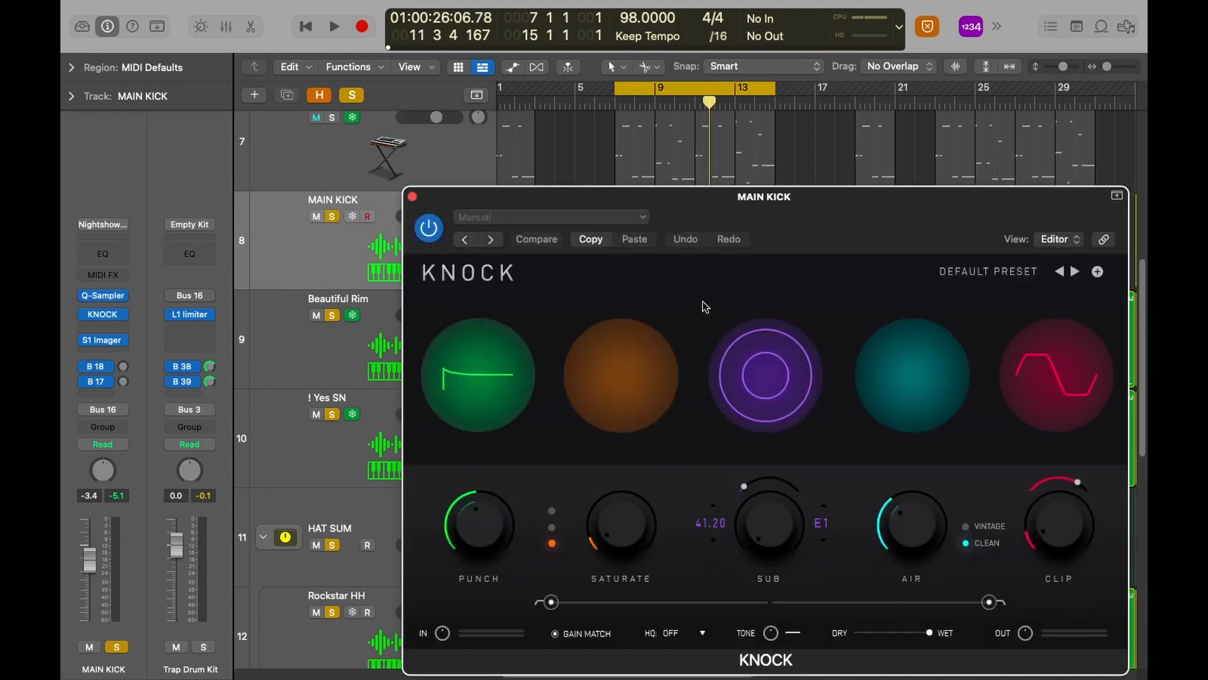
{"action": "left_click_drag", "start_coordinate": [761, 240], "coordinate": [730, 176]}
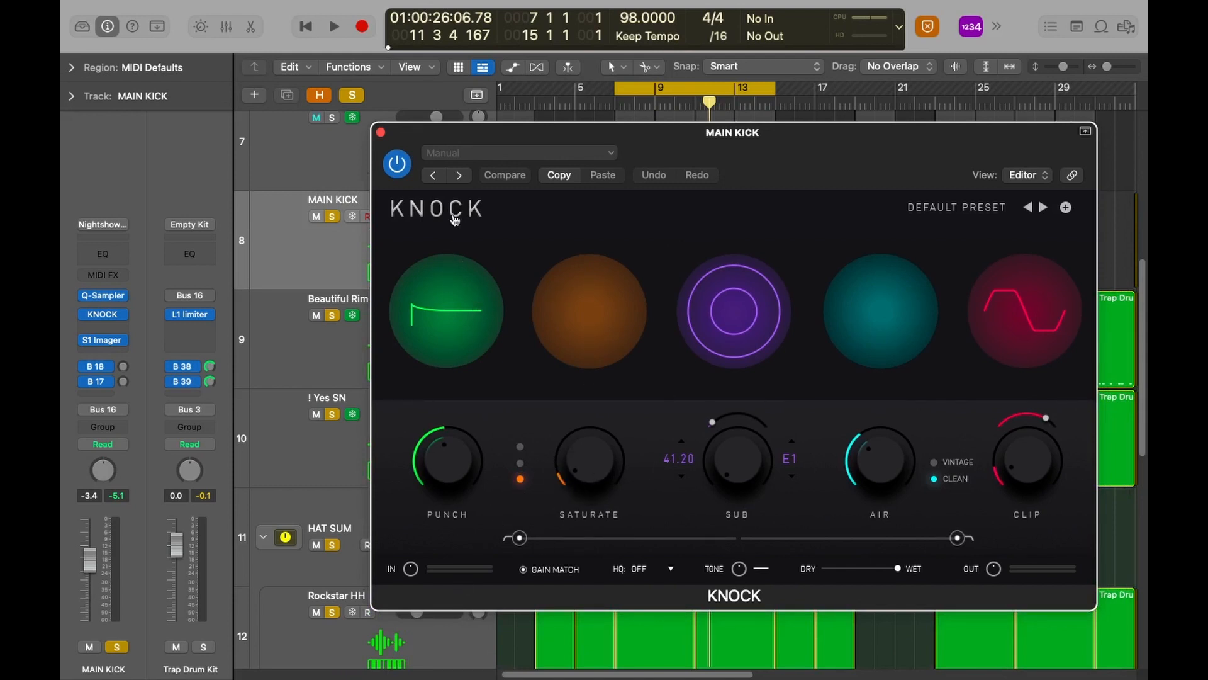
Compare the drum loop with KNOCK bypassed and enabled on MAIN KICK, stop playback, and close the plug-in
{"action": "left_click", "coordinate": [407, 163]}
{"action": "key", "text": "space"}
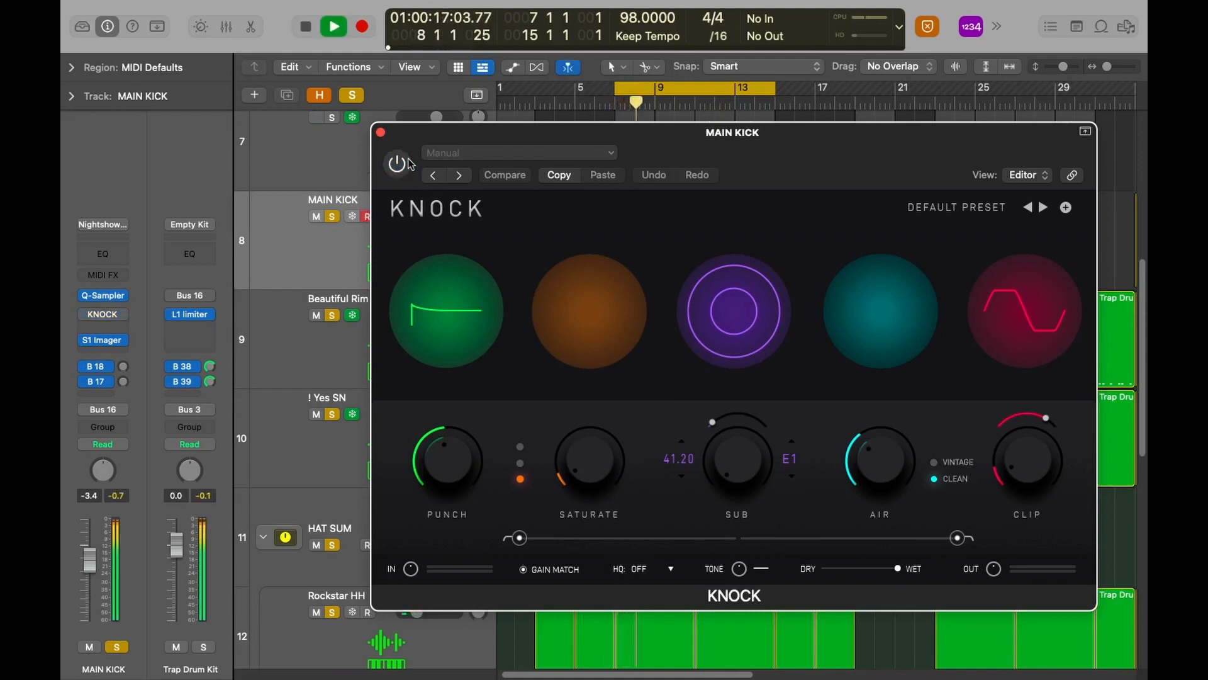
{"action": "left_click", "coordinate": [403, 165]}
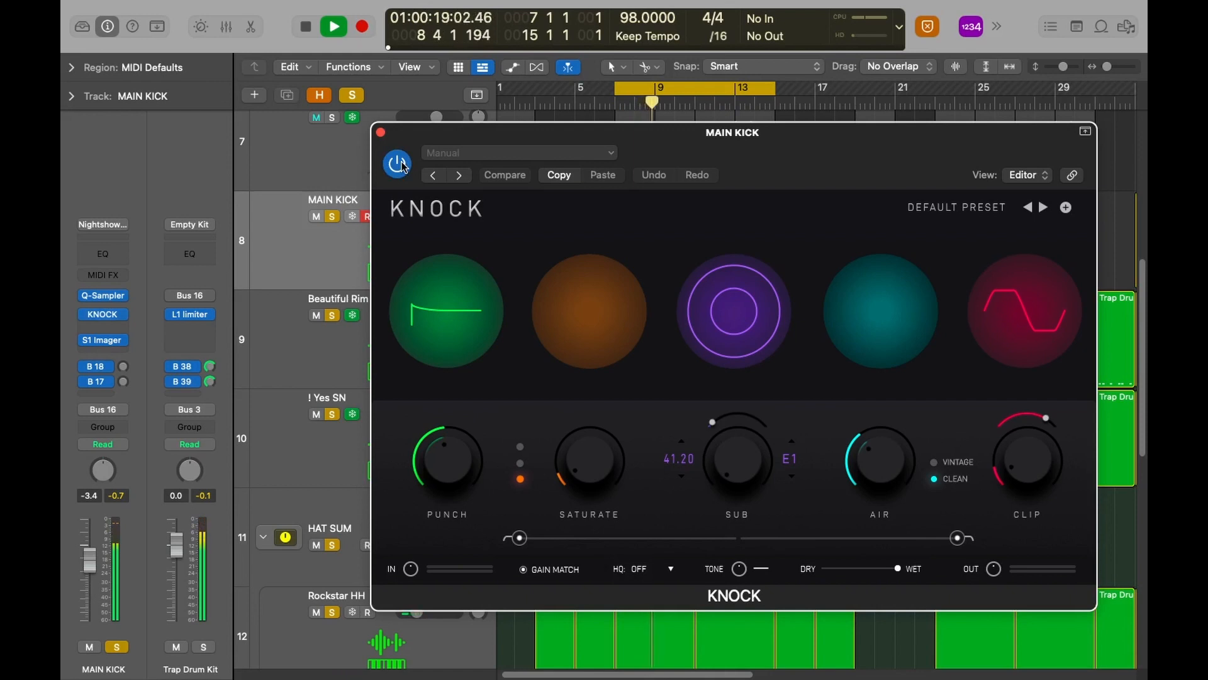
{"action": "key", "text": "space"}
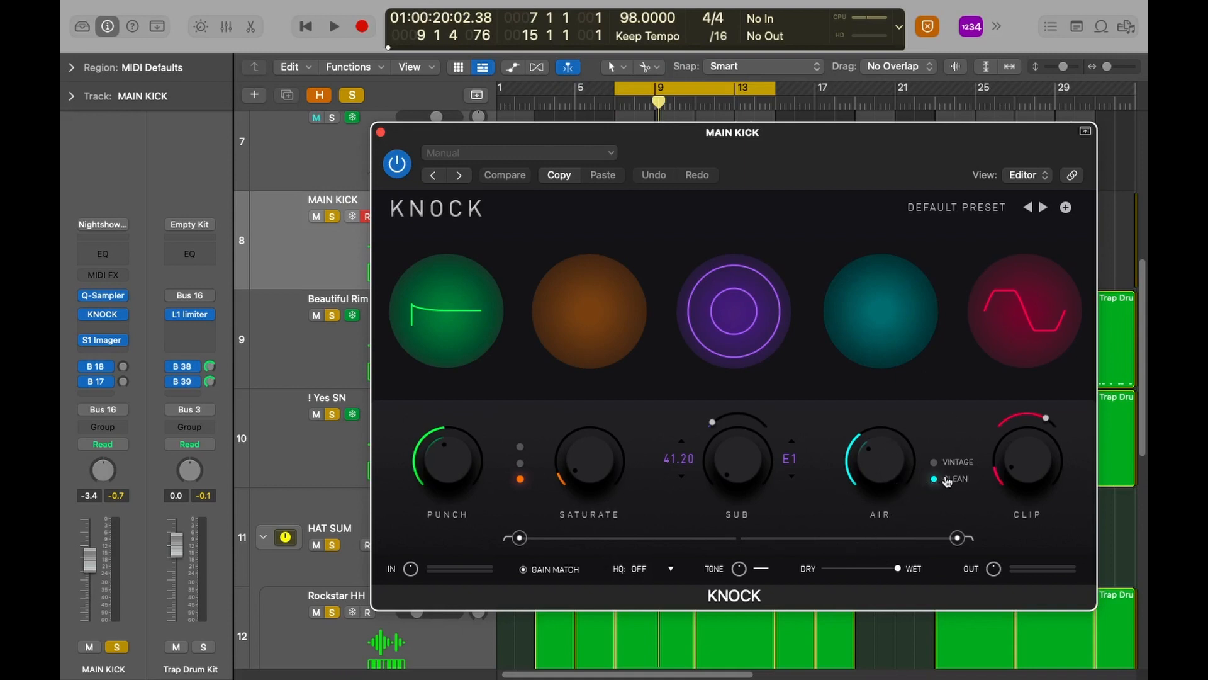
{"action": "left_click", "coordinate": [381, 133]}
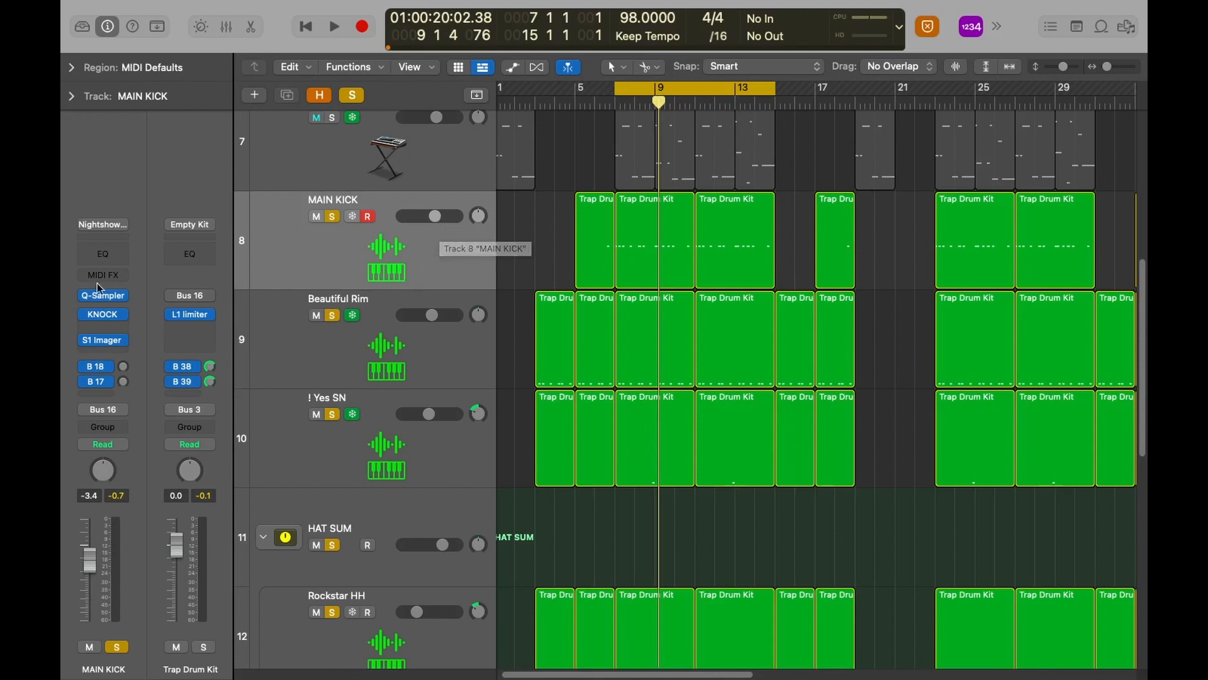
Inspect the S1 Imager settings on the MAIN KICK track, close the plug-in, and briefly play the drum loop
{"action": "left_click", "coordinate": [106, 342]}
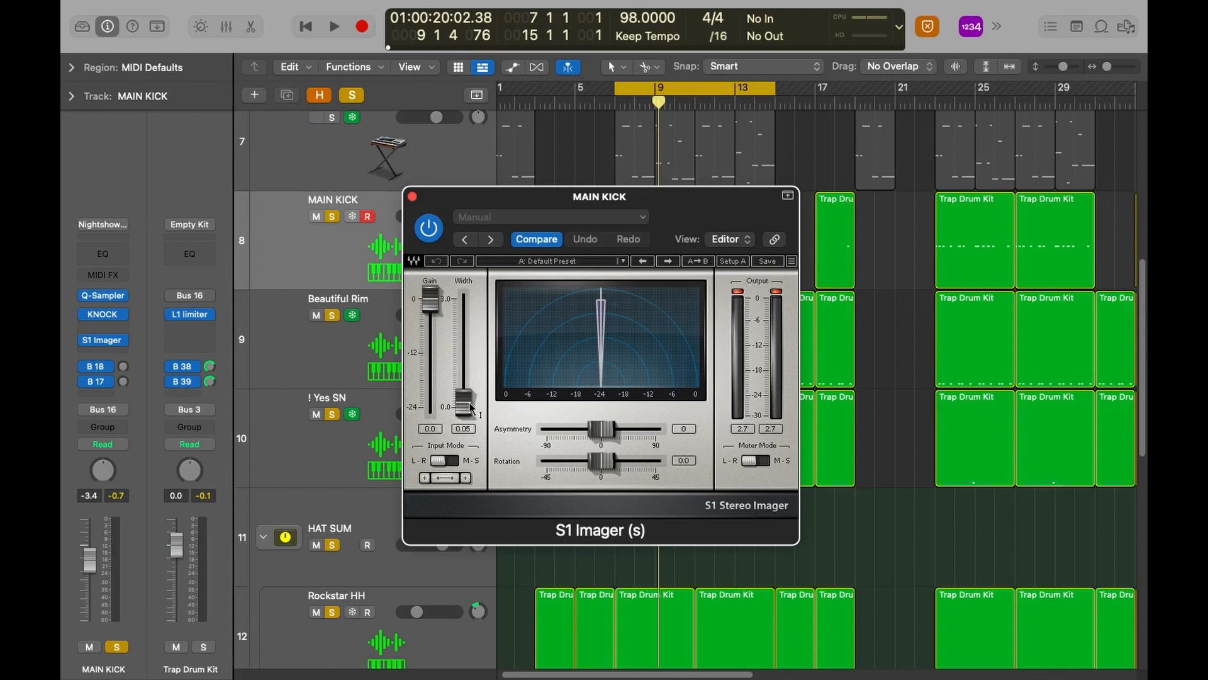
{"action": "left_click", "coordinate": [412, 196]}
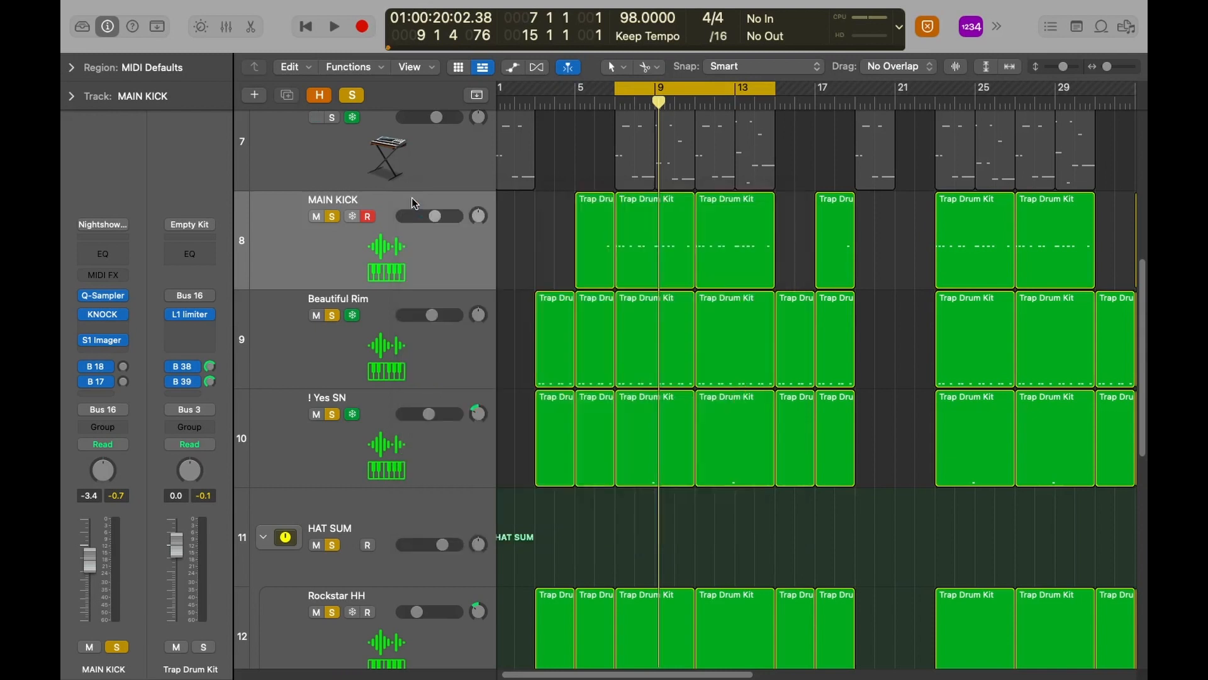
{"action": "key", "text": "space"}
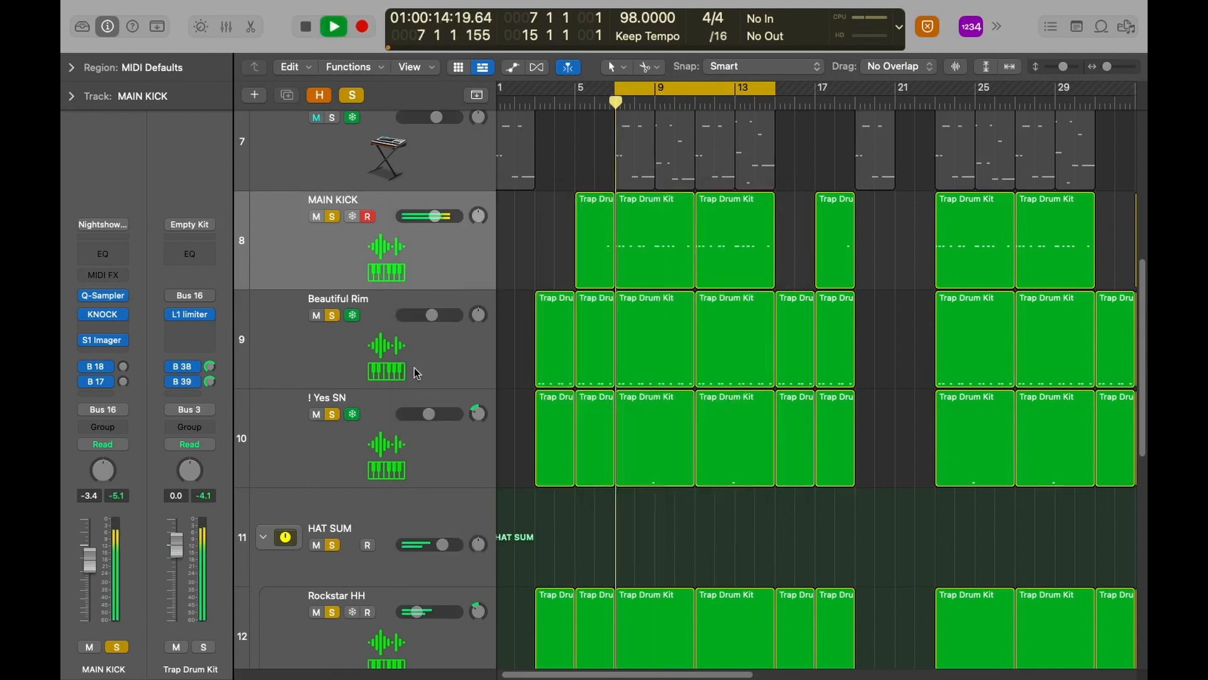
{"action": "key", "text": "space"}
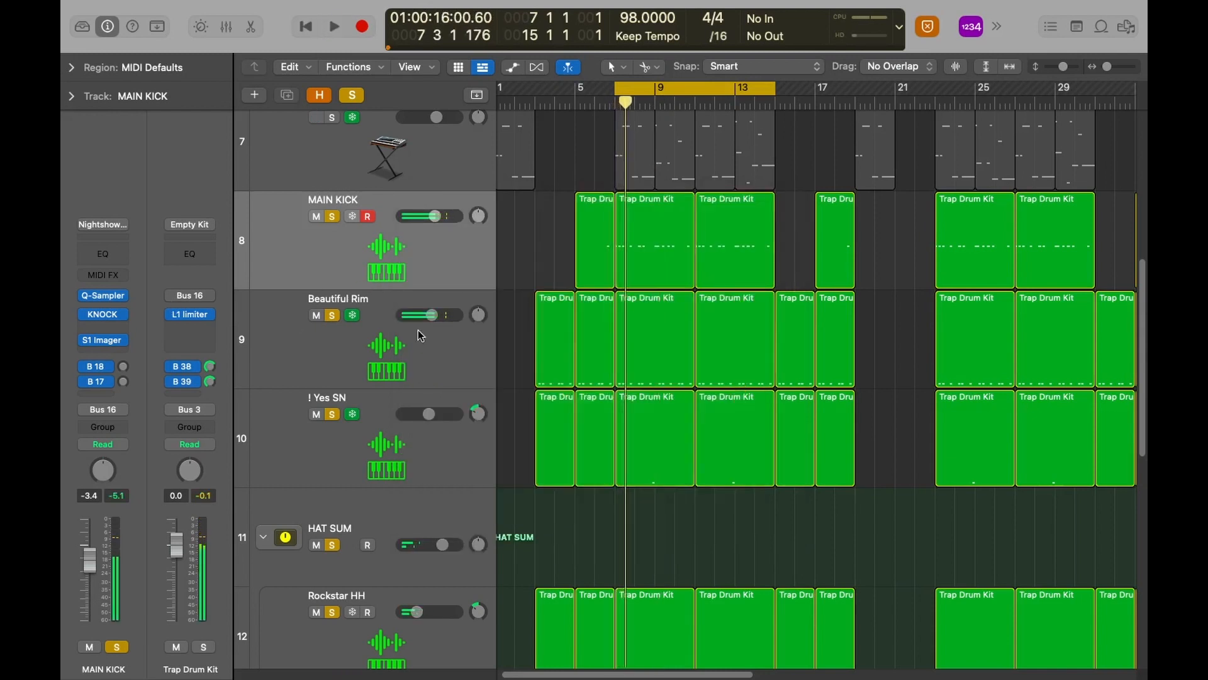
Select the Beautiful Rim track, deselect its regions, and unfreeze the track
{"action": "left_click", "coordinate": [418, 330]}
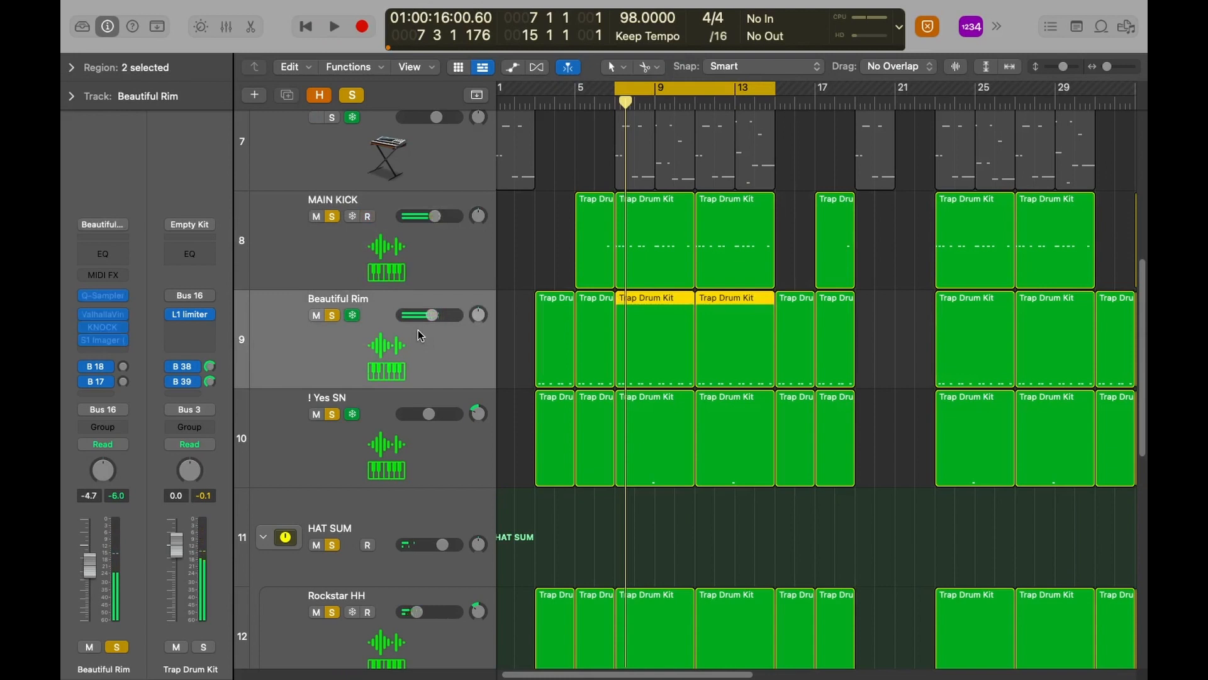
{"action": "left_click", "coordinate": [525, 365]}
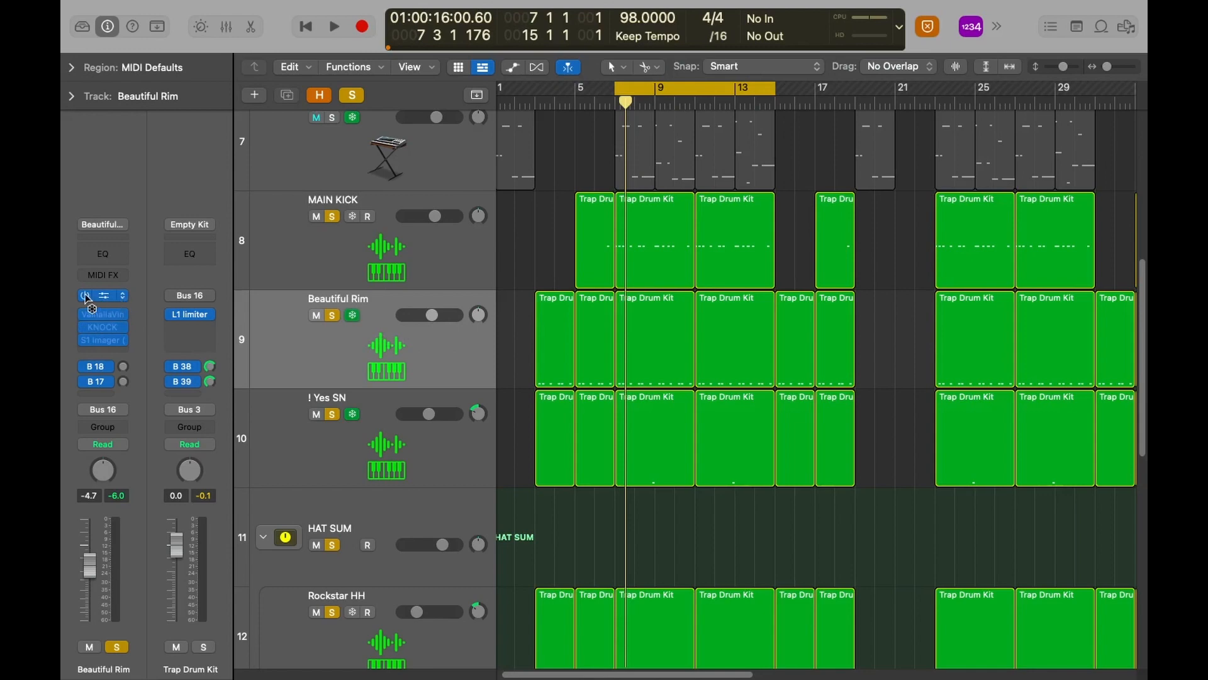
{"action": "left_click", "coordinate": [353, 316]}
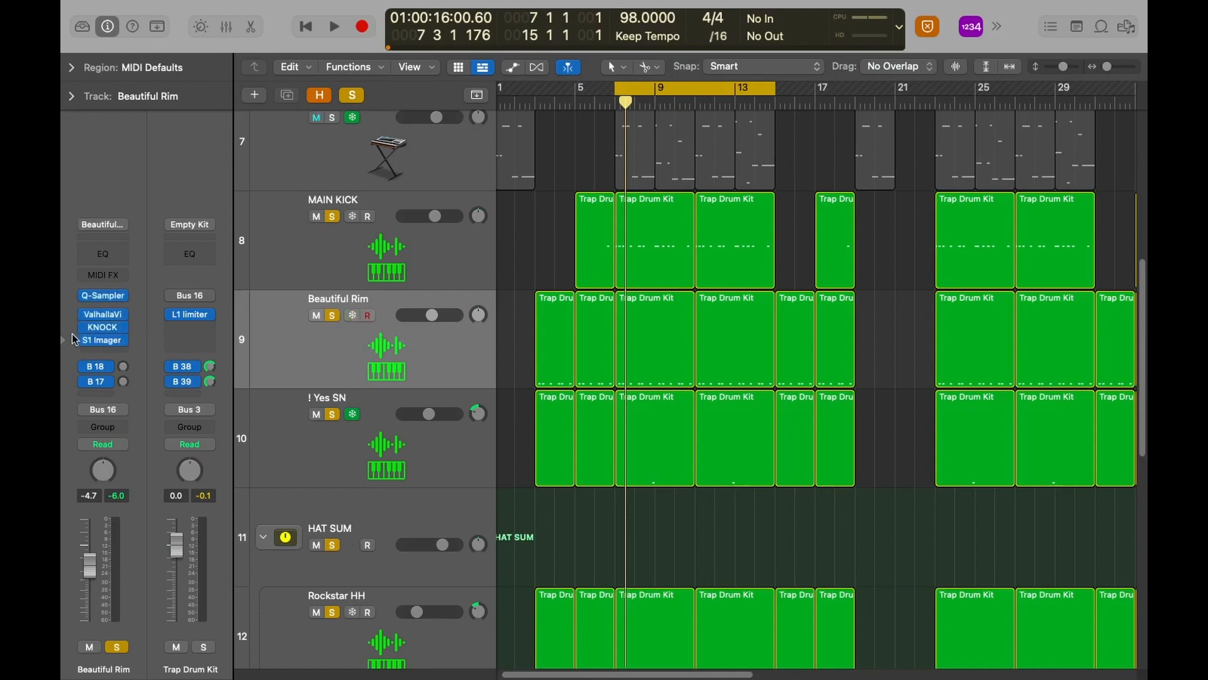
Compare the drum loop with ValhallaVintageVerb bypassed and enabled on the Beautiful Rim track, and inspect the track's KNOCK settings, closing both plug-ins
{"action": "left_click", "coordinate": [107, 318]}
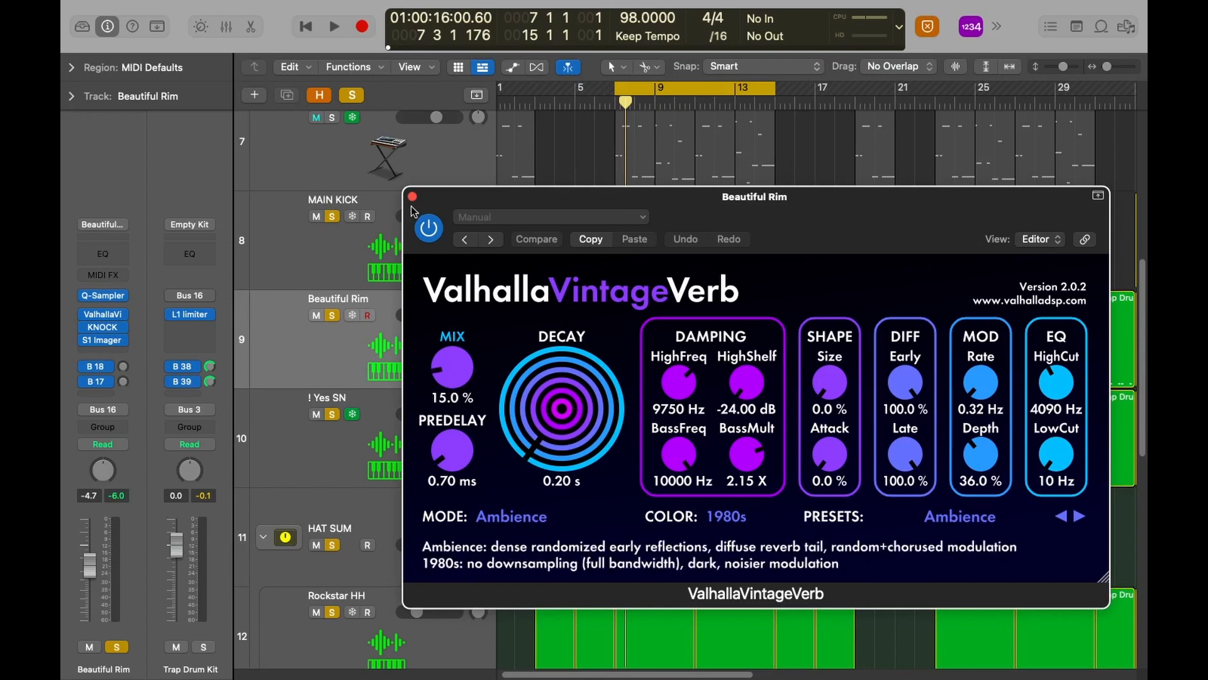
{"action": "left_click", "coordinate": [427, 230]}
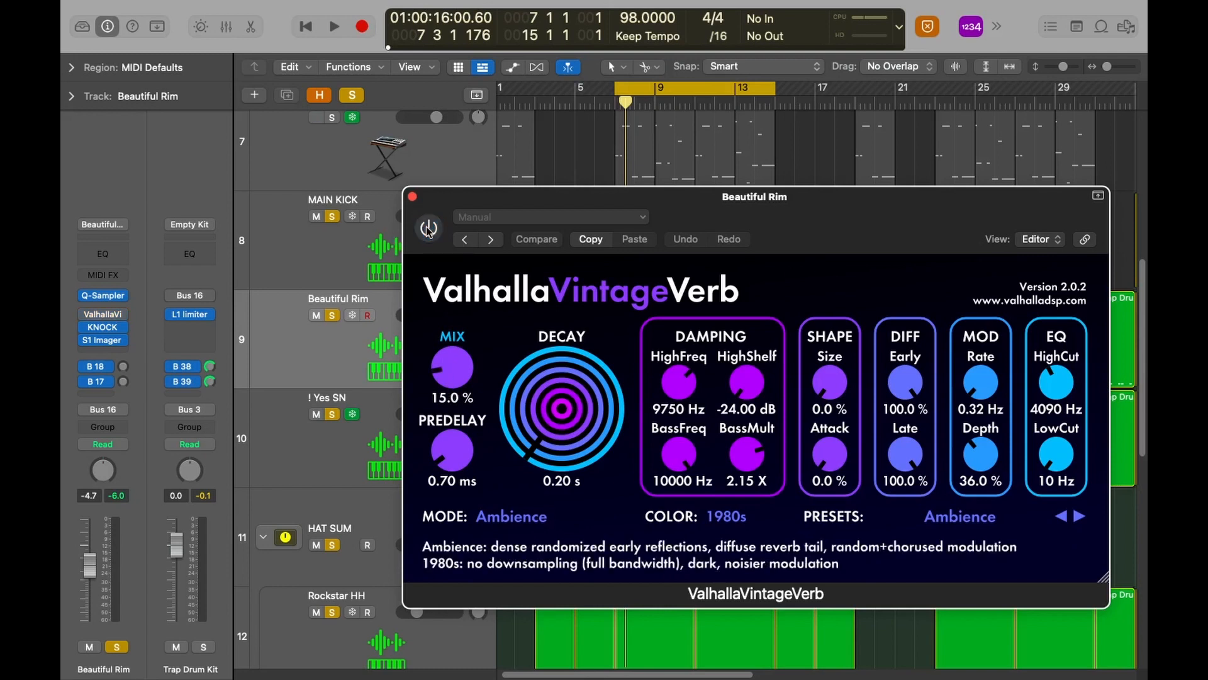
{"action": "key", "text": "space"}
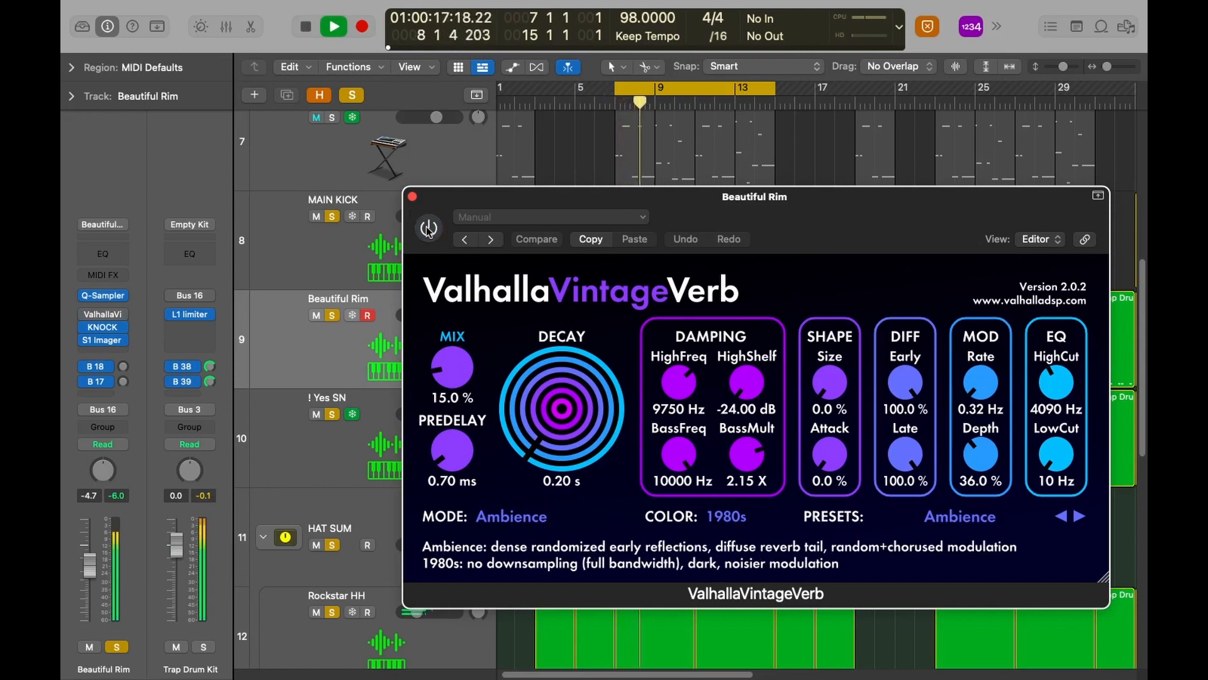
{"action": "key", "text": "space"}
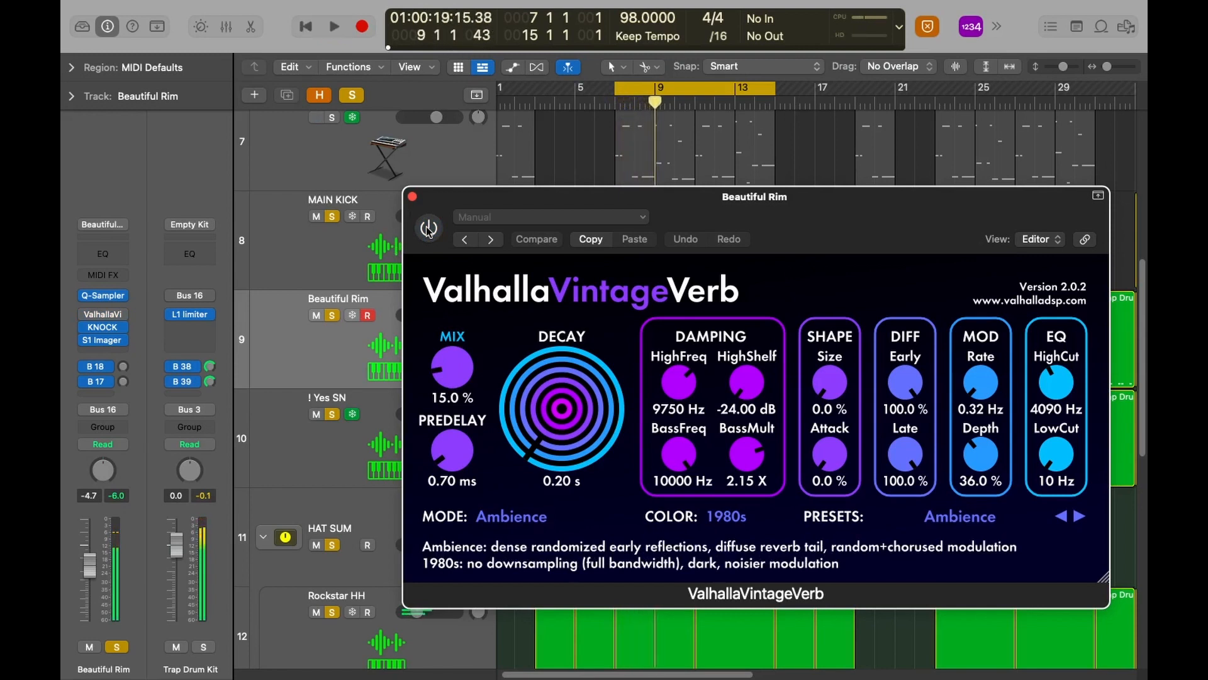
{"action": "left_click", "coordinate": [427, 230]}
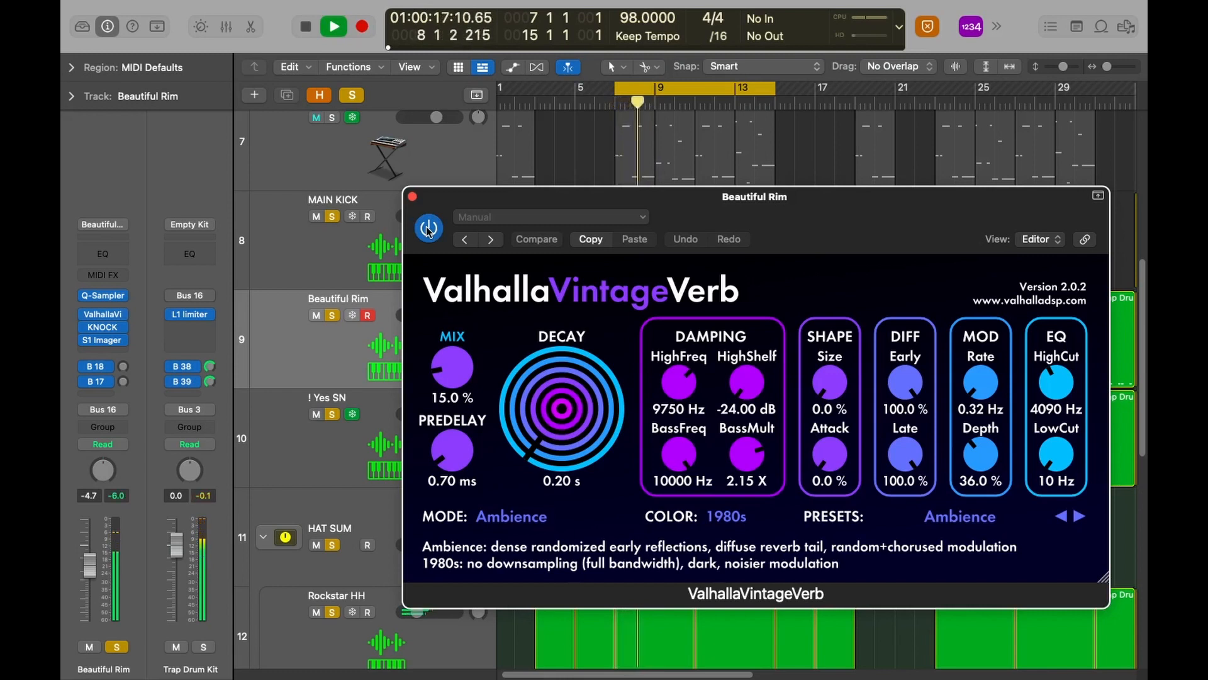
{"action": "key", "text": "space"}
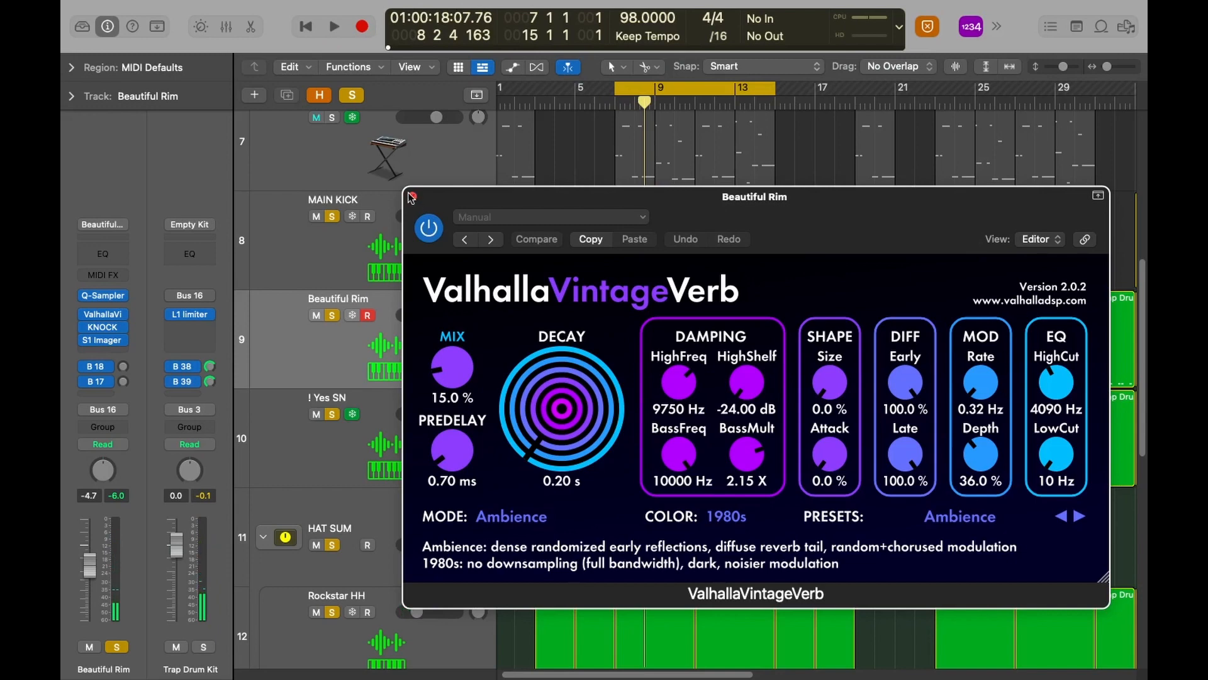
{"action": "left_click", "coordinate": [412, 196]}
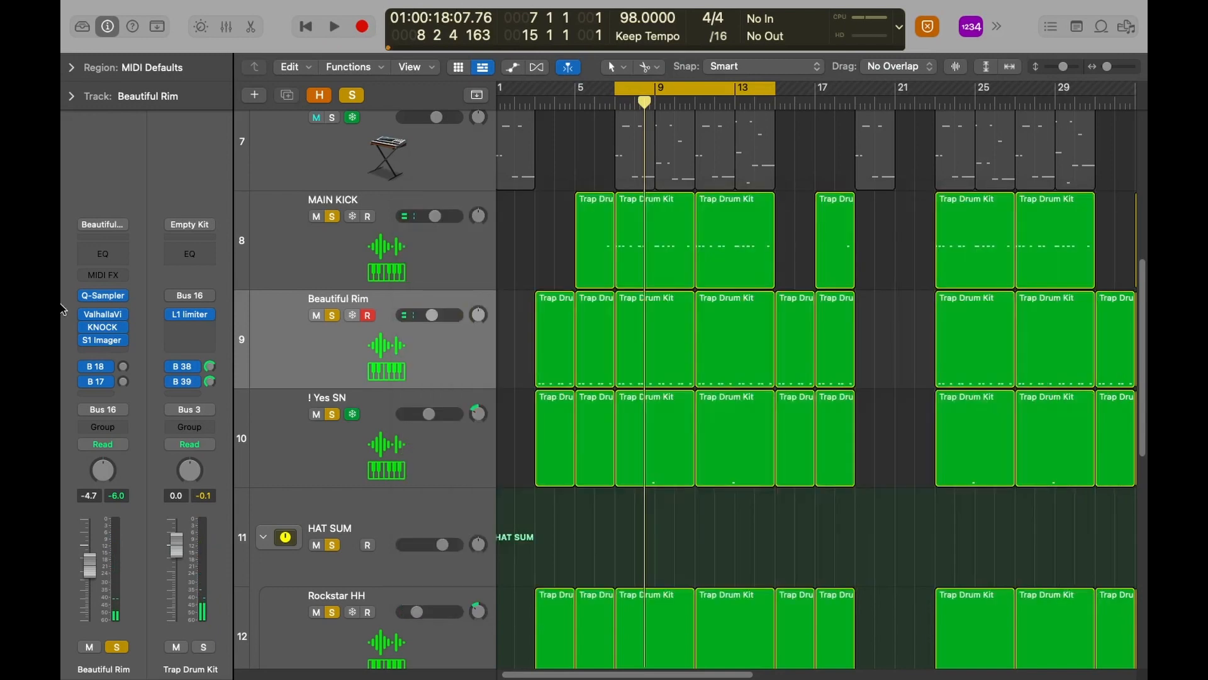
{"action": "left_click", "coordinate": [104, 329]}
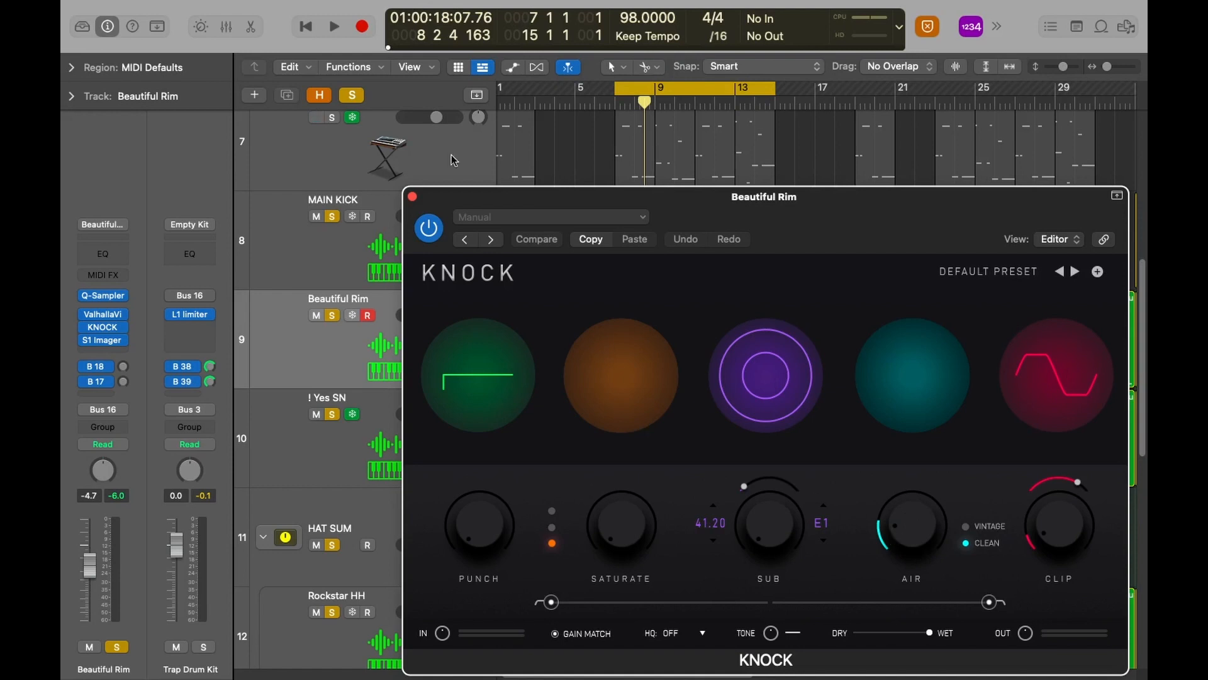
{"action": "left_click", "coordinate": [412, 198]}
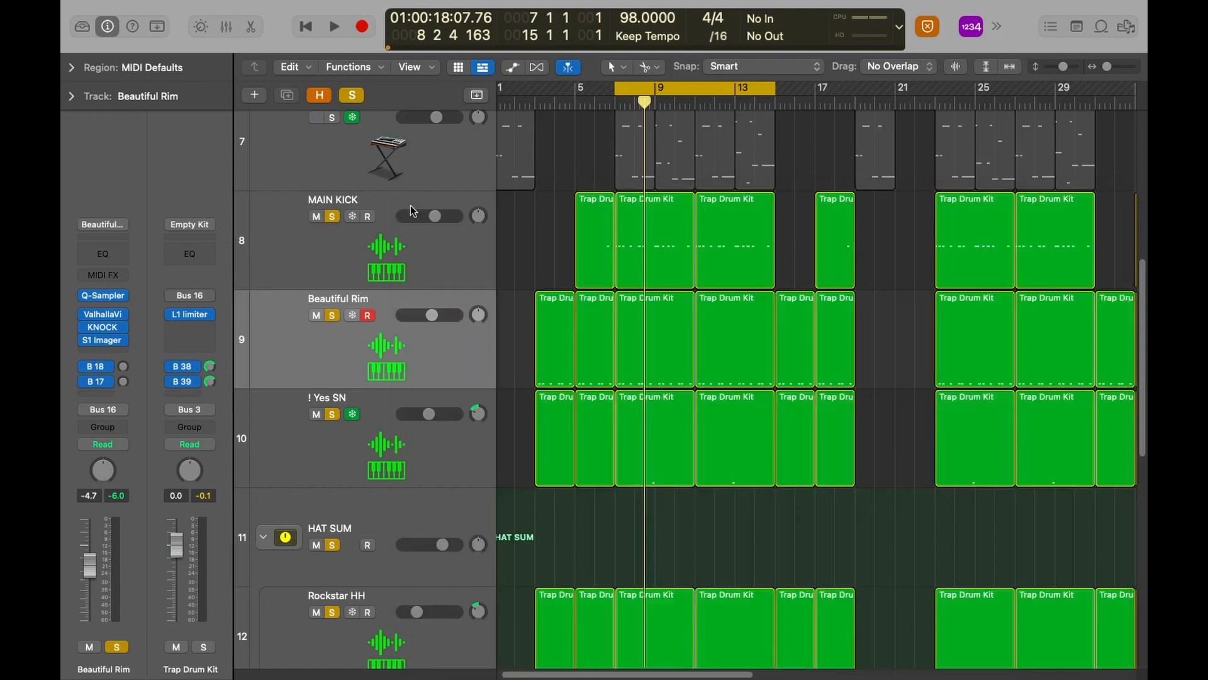
Select the ! Yes SN track, turn off cycle mode, and audition the soloed drums from bar 7 and from bar 8
{"action": "left_click", "coordinate": [430, 443]}
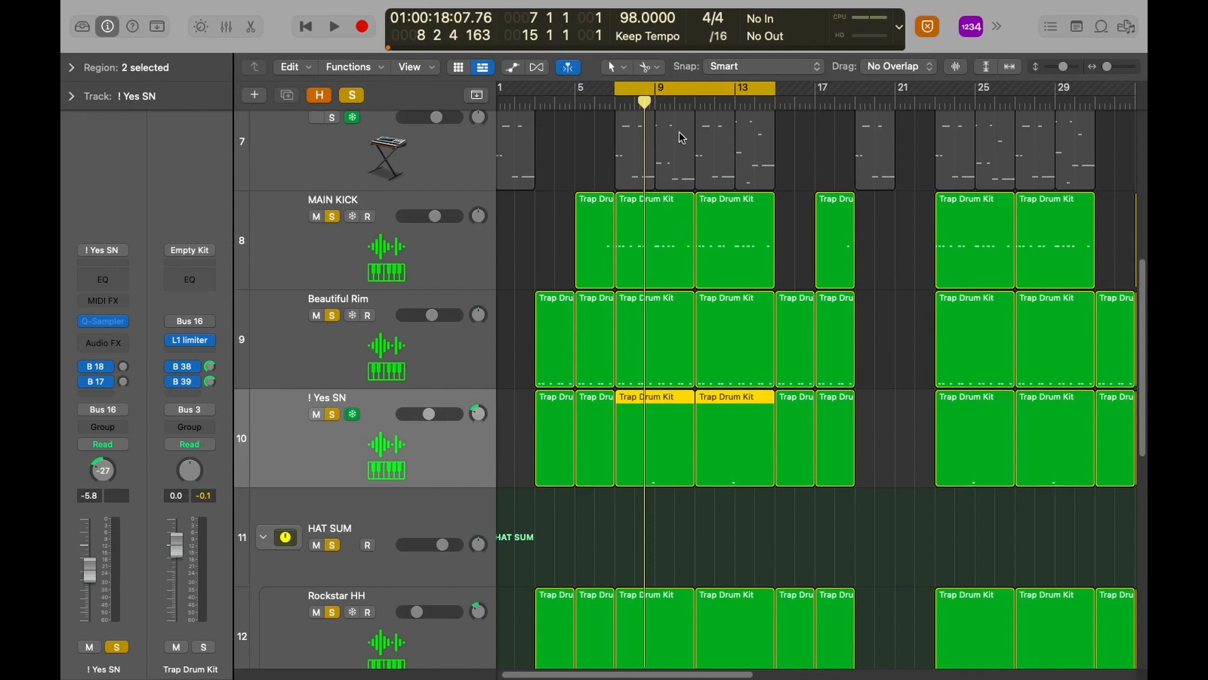
{"action": "left_click", "coordinate": [645, 91]}
{"action": "left_click", "coordinate": [608, 101]}
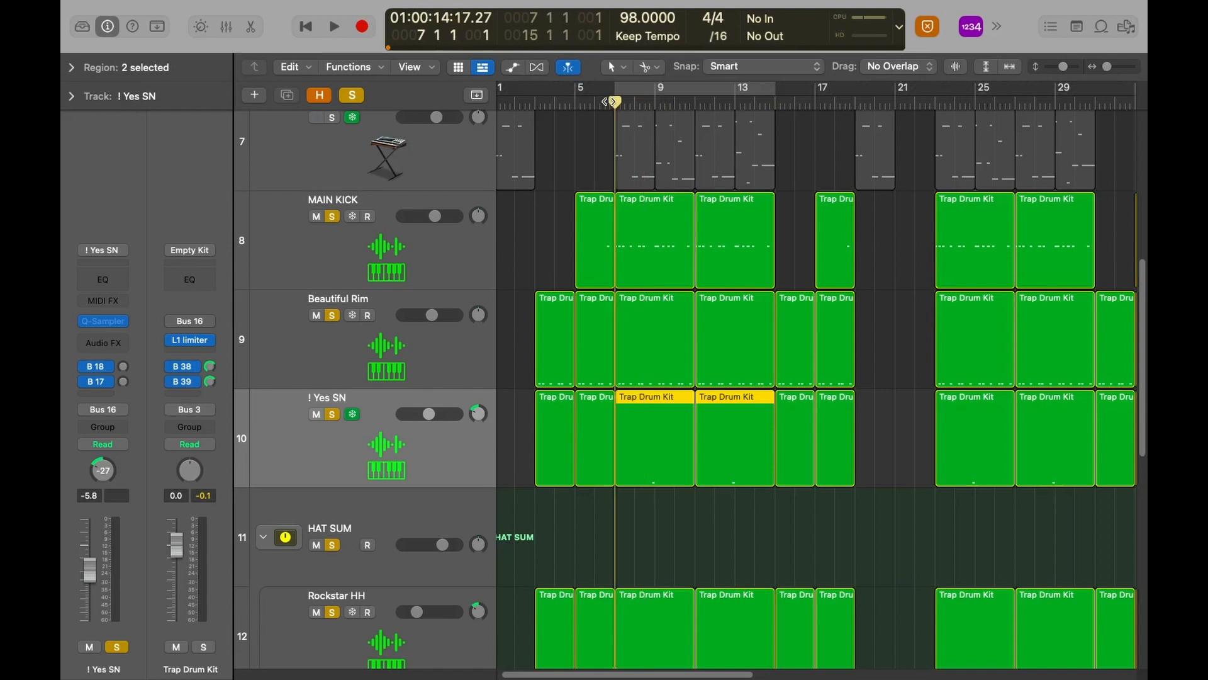
{"action": "key", "text": "space"}
{"action": "key", "text": "space"}
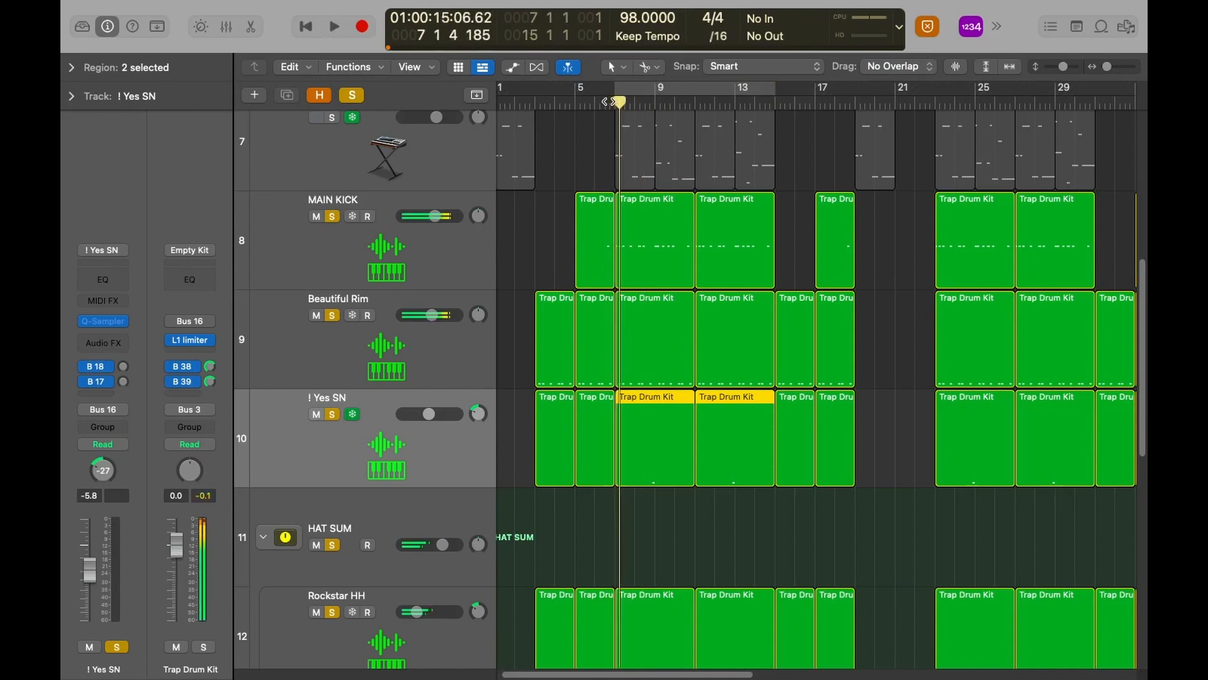
{"action": "left_click", "coordinate": [641, 102]}
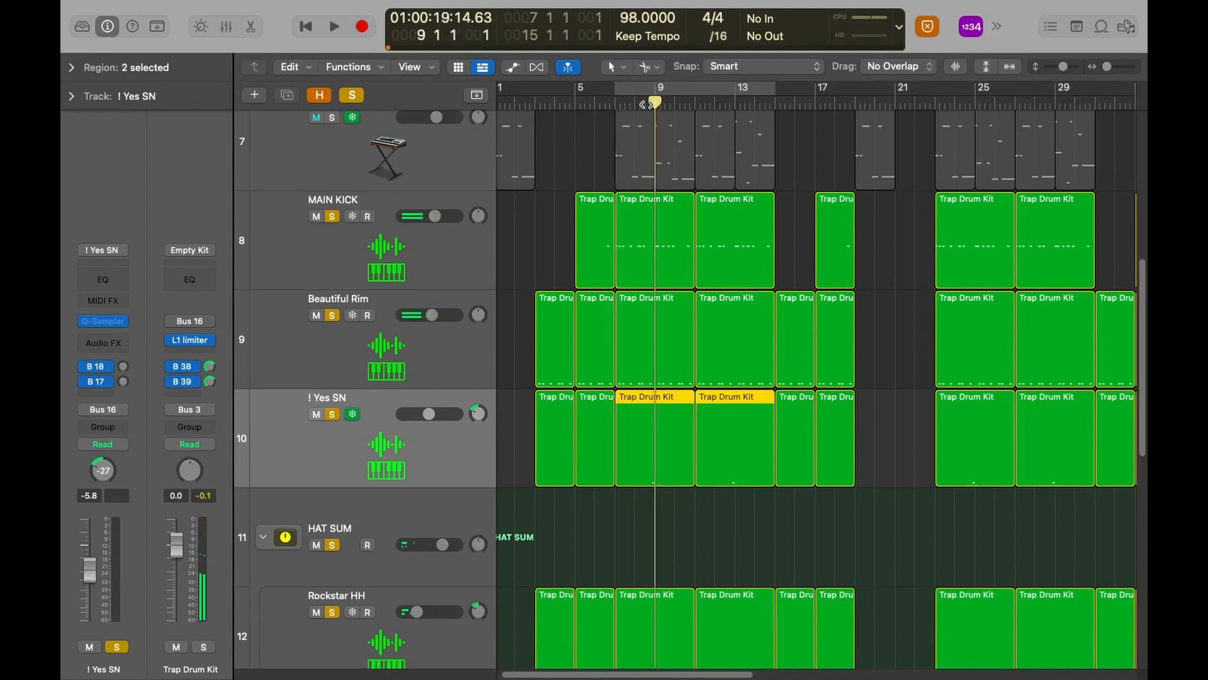
{"action": "left_click", "coordinate": [642, 103]}
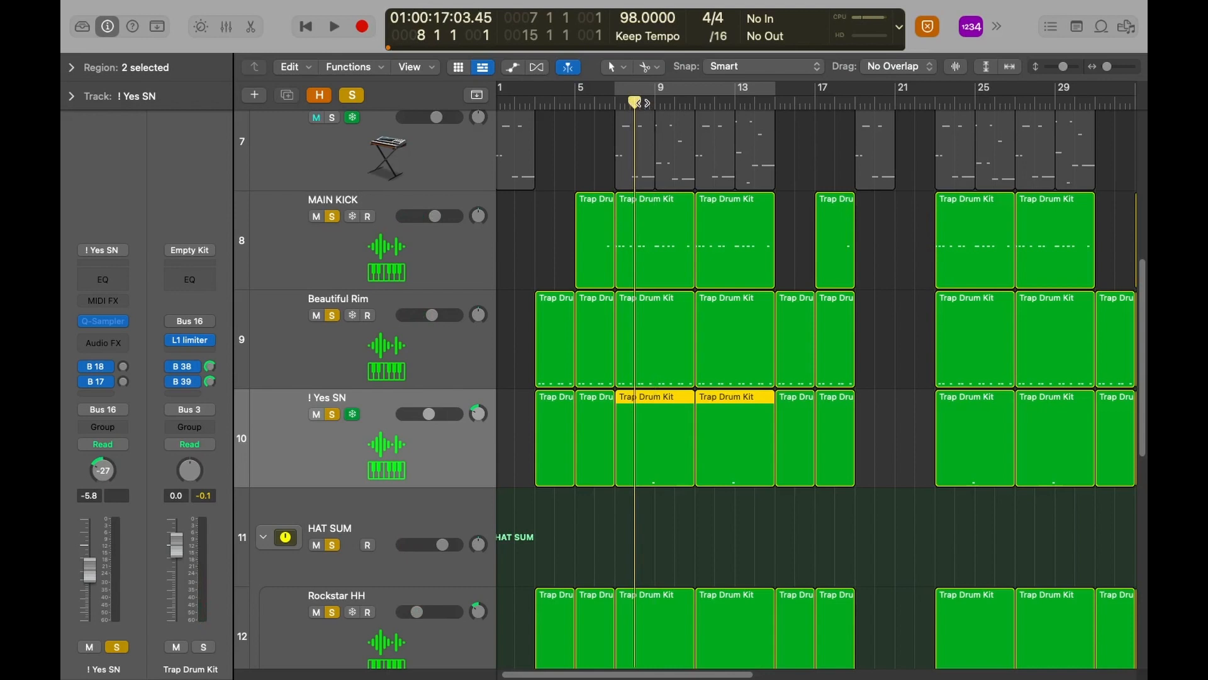
{"action": "key", "text": "space"}
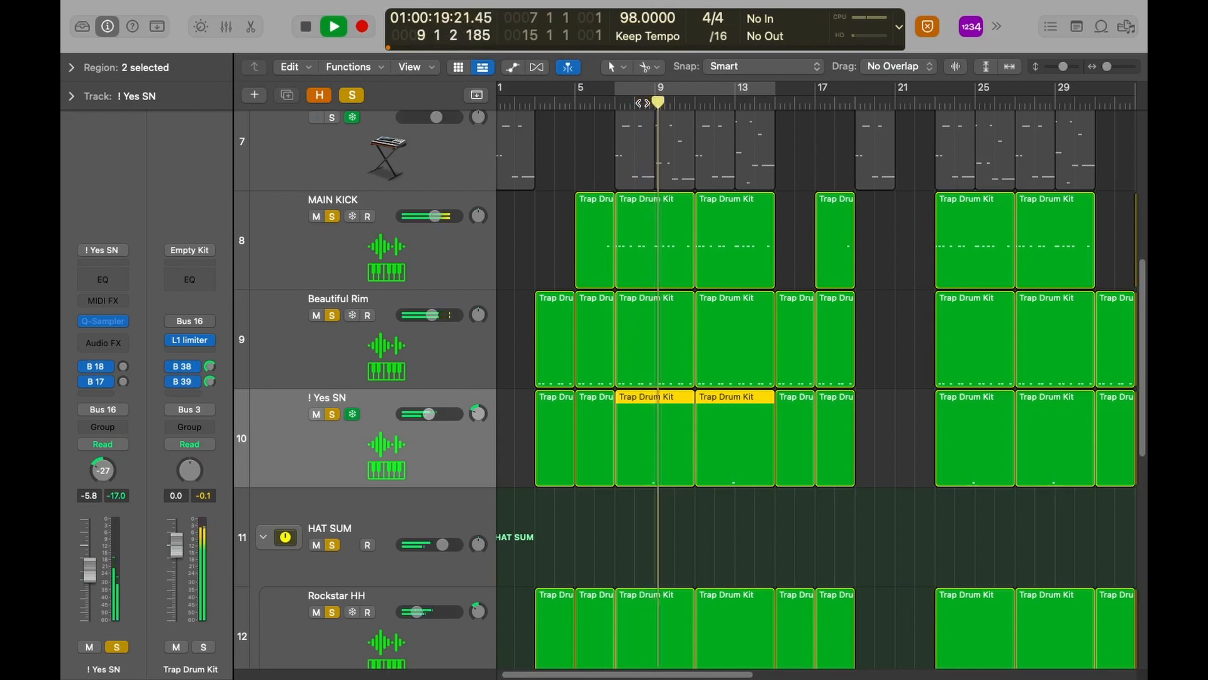
{"action": "key", "text": "space"}
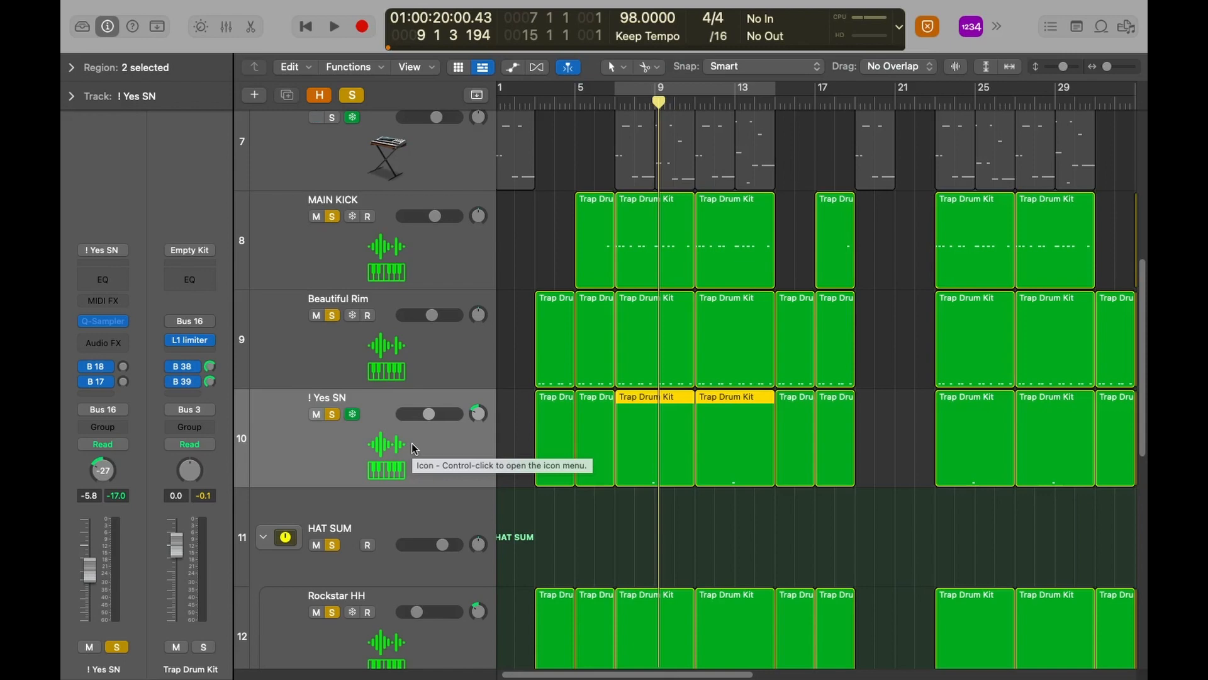
Select the Rockstar HH track, turn cycle mode back on, and briefly play the drum loop
{"action": "scroll", "coordinate": [411, 443], "scroll_direction": "down", "scroll_amount": 3}
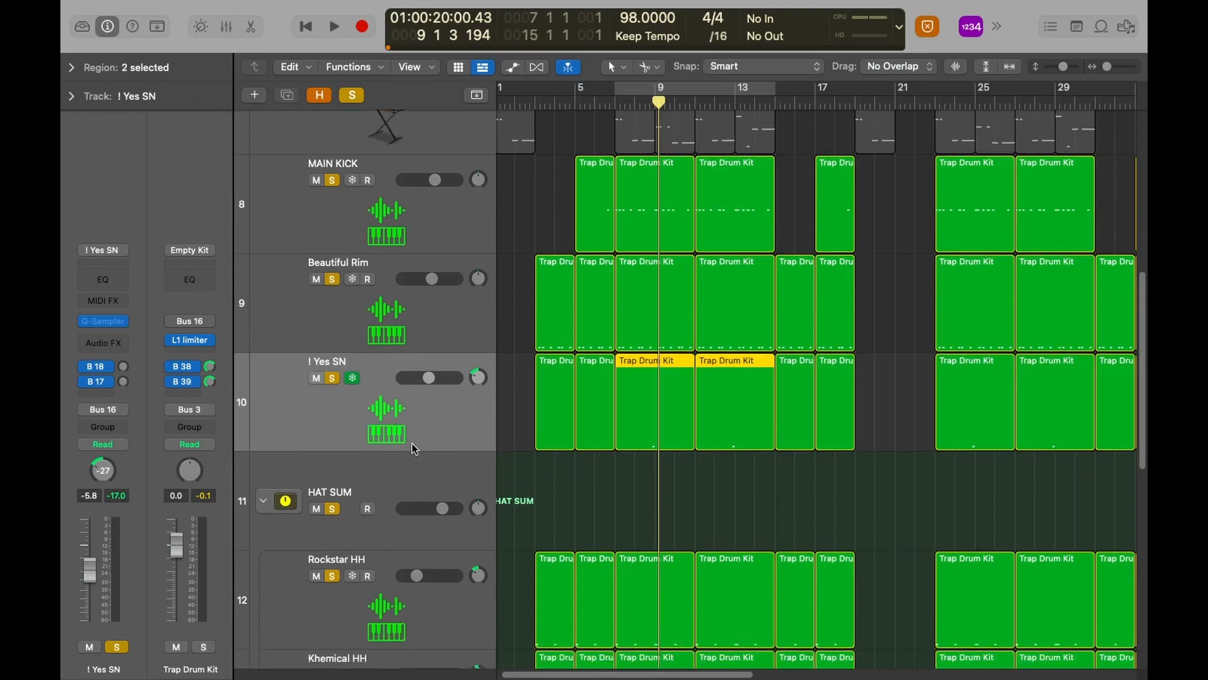
{"action": "scroll", "coordinate": [411, 443], "scroll_direction": "down", "scroll_amount": 1}
{"action": "left_click", "coordinate": [419, 535]}
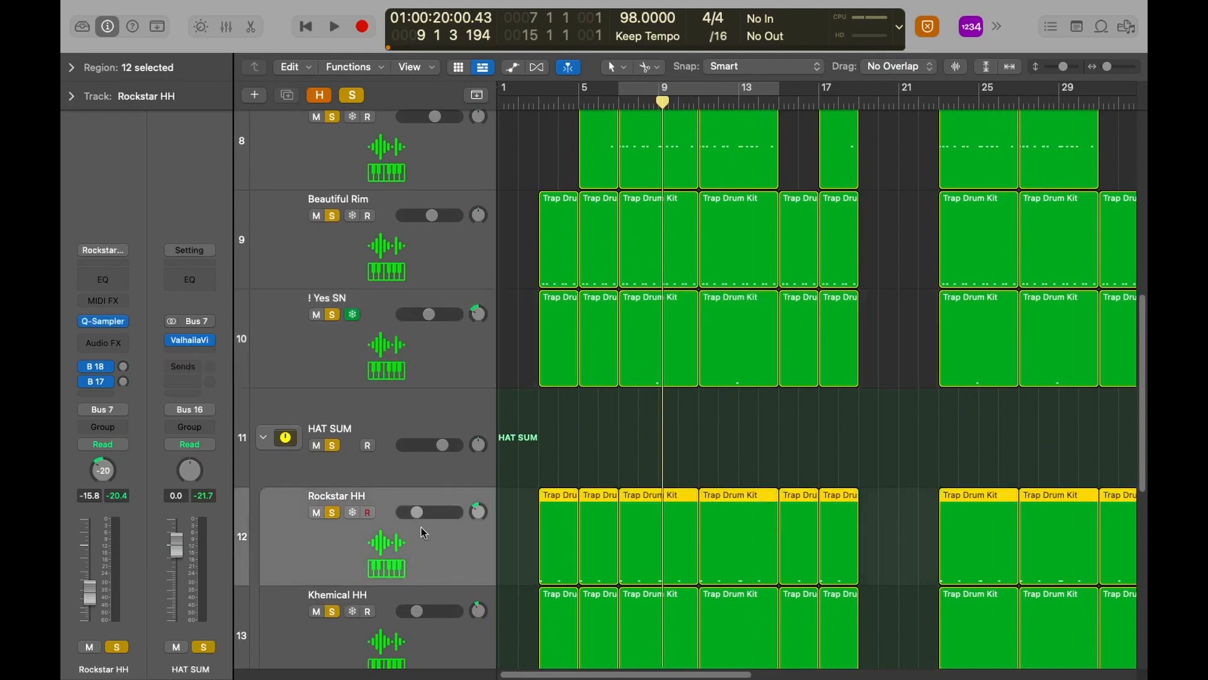
{"action": "left_click", "coordinate": [674, 84]}
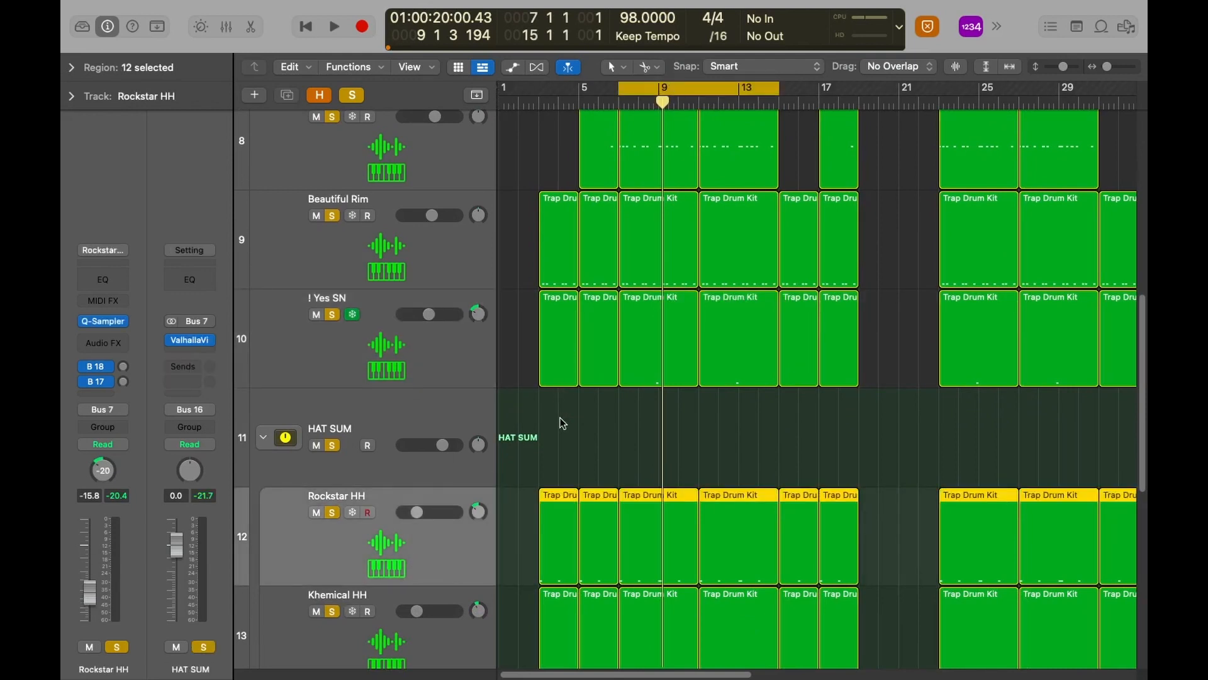
{"action": "key", "text": "space"}
{"action": "scroll", "coordinate": [483, 484], "scroll_direction": "down", "scroll_amount": 3}
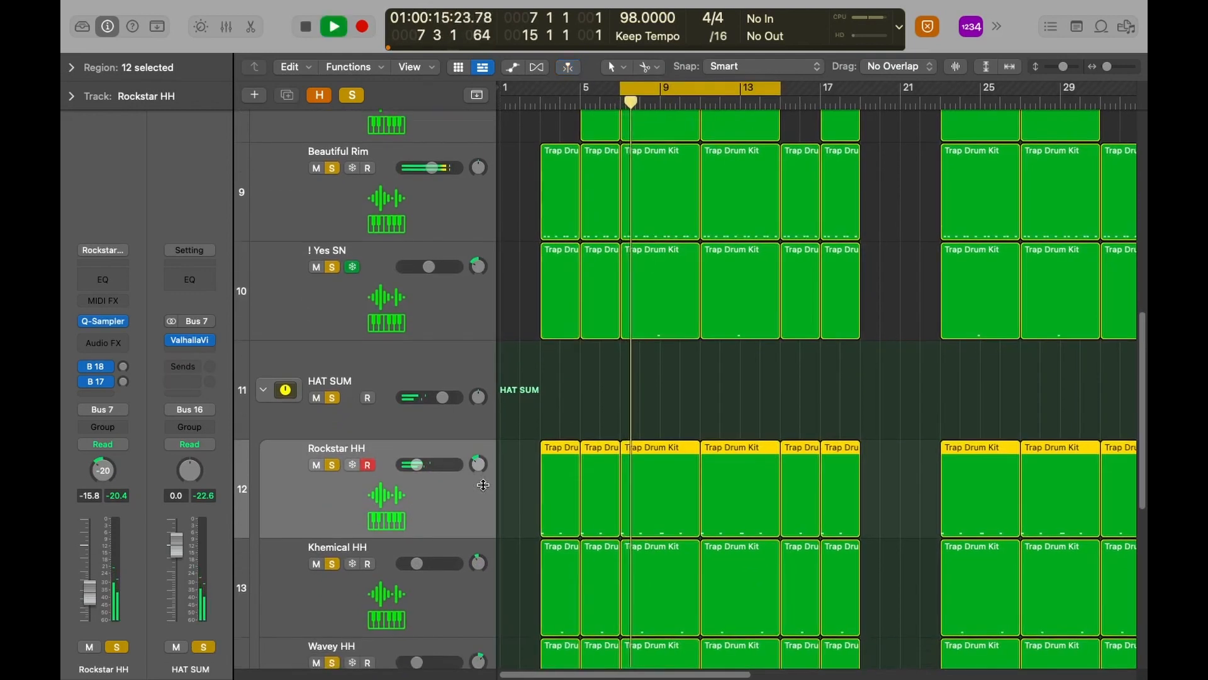
{"action": "key", "text": "space"}
Step through the Khemical HH and Wavey HH tracks and select the HAT SUM track
{"action": "key", "text": "Down"}
{"action": "key", "text": "Down"}
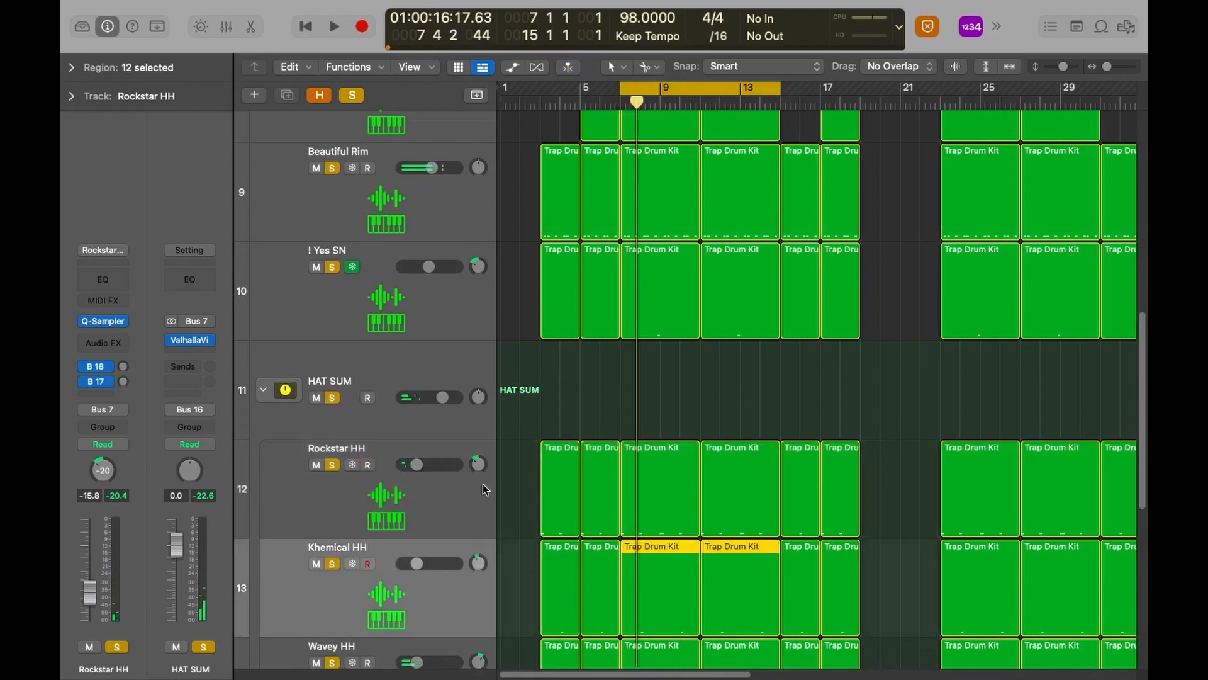
{"action": "key", "text": "Down"}
{"action": "key", "text": "Up"}
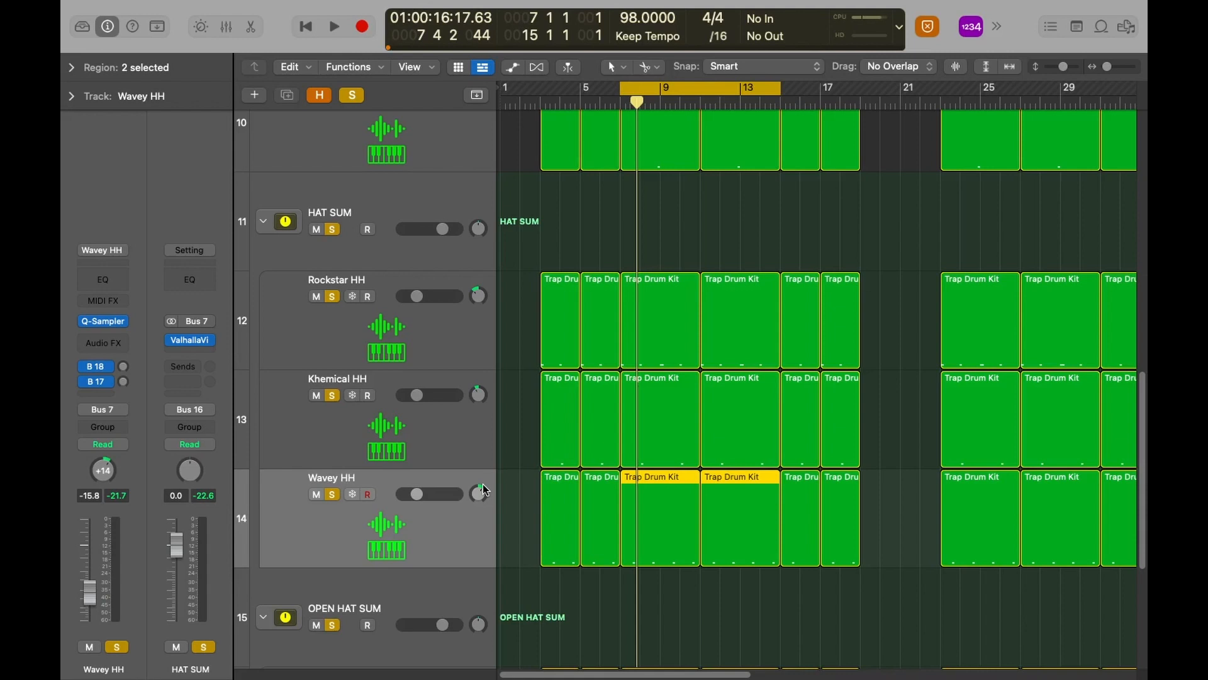
{"action": "key", "text": "Up"}
{"action": "key", "text": "Up"}
{"action": "key", "text": "Up"}
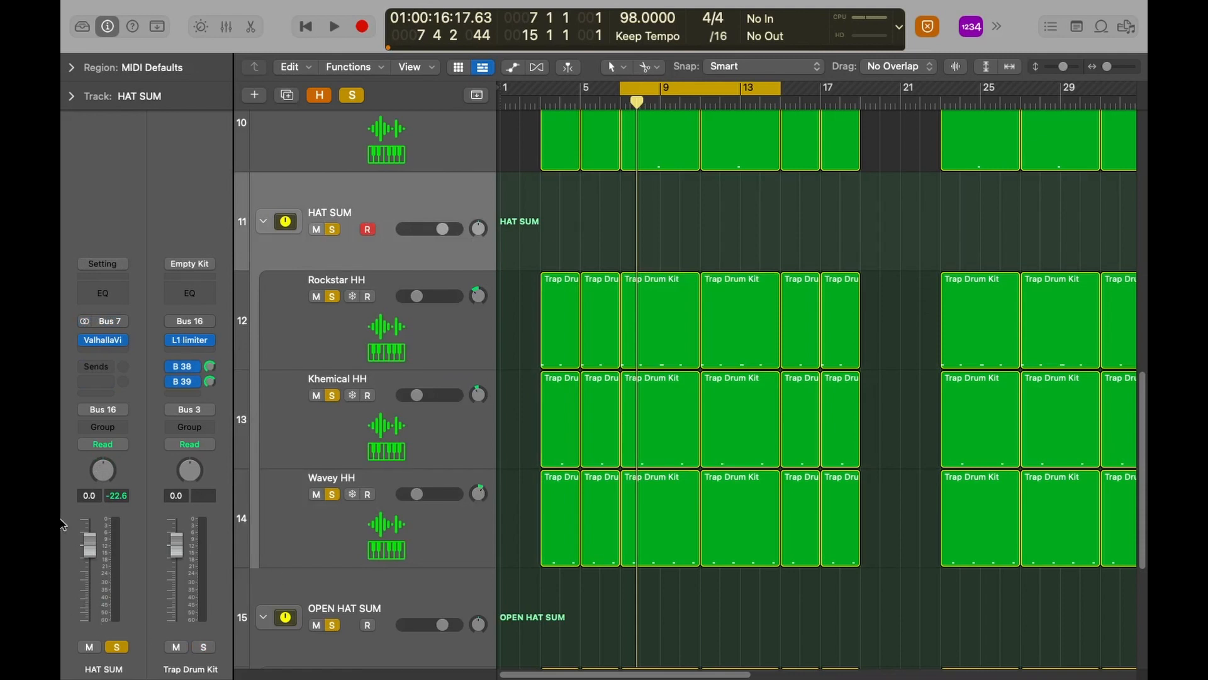
Compare the drum loop with ValhallaVintageVerb bypassed and enabled on HAT SUM, leaving the reverb on and playback stopped
{"action": "mouse_move", "coordinate": [88, 344]}
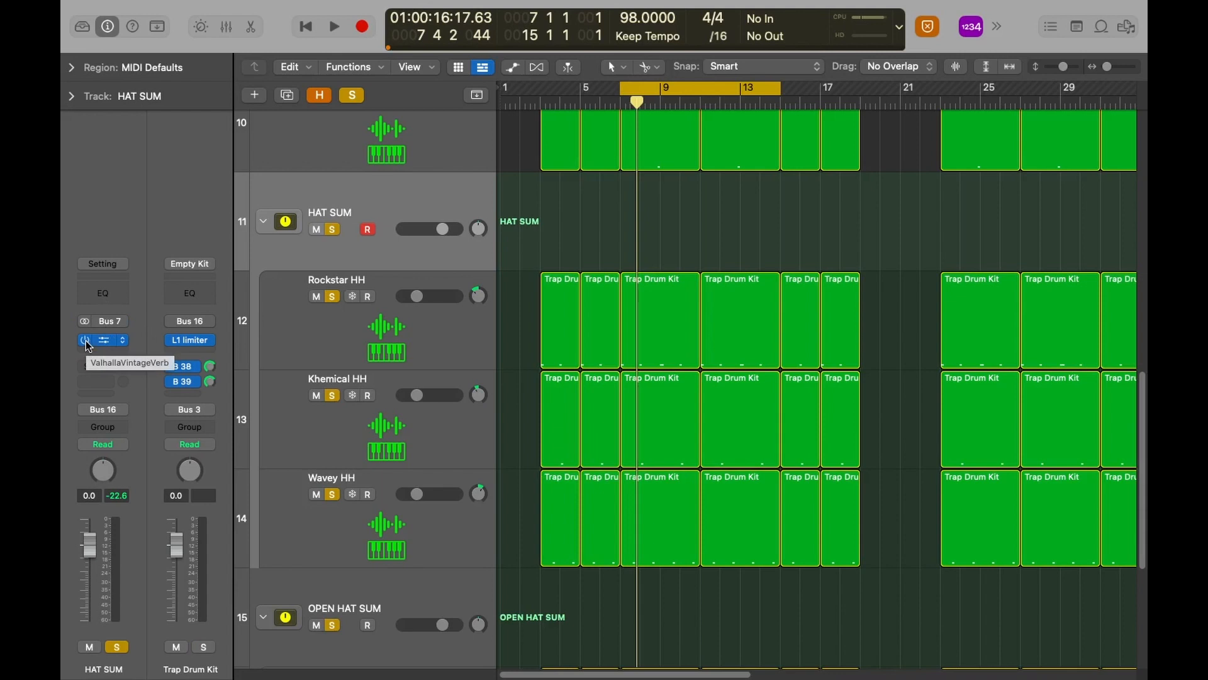
{"action": "key", "text": "space"}
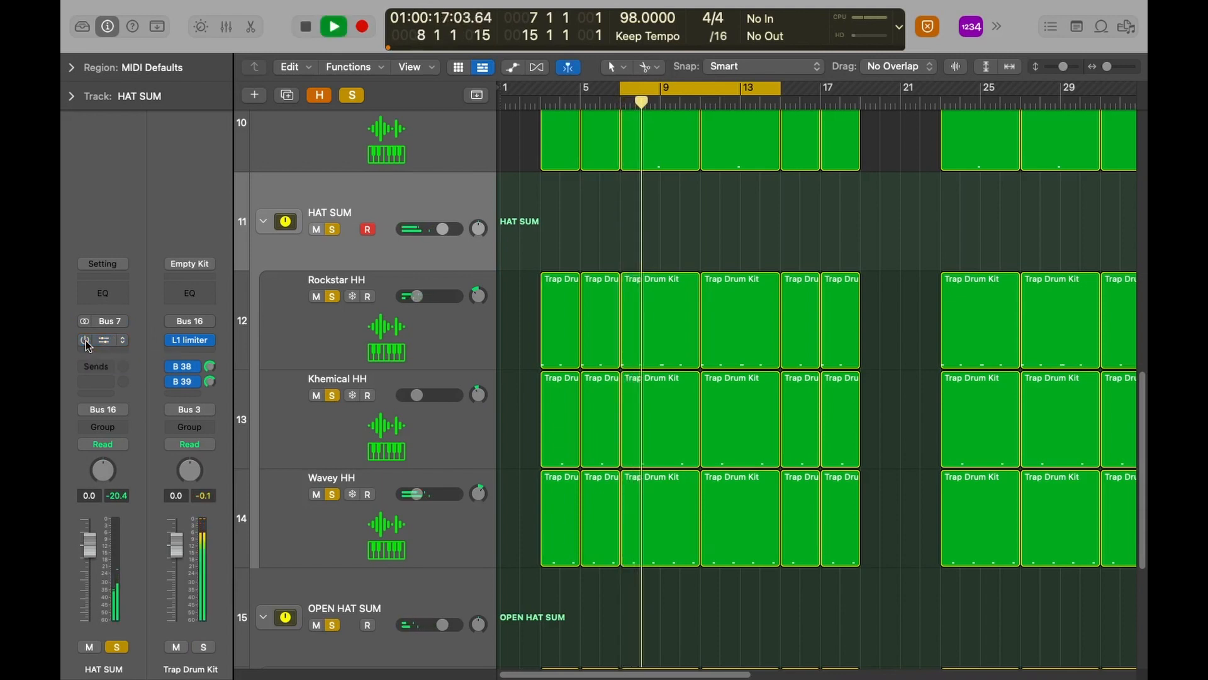
{"action": "key", "text": "space"}
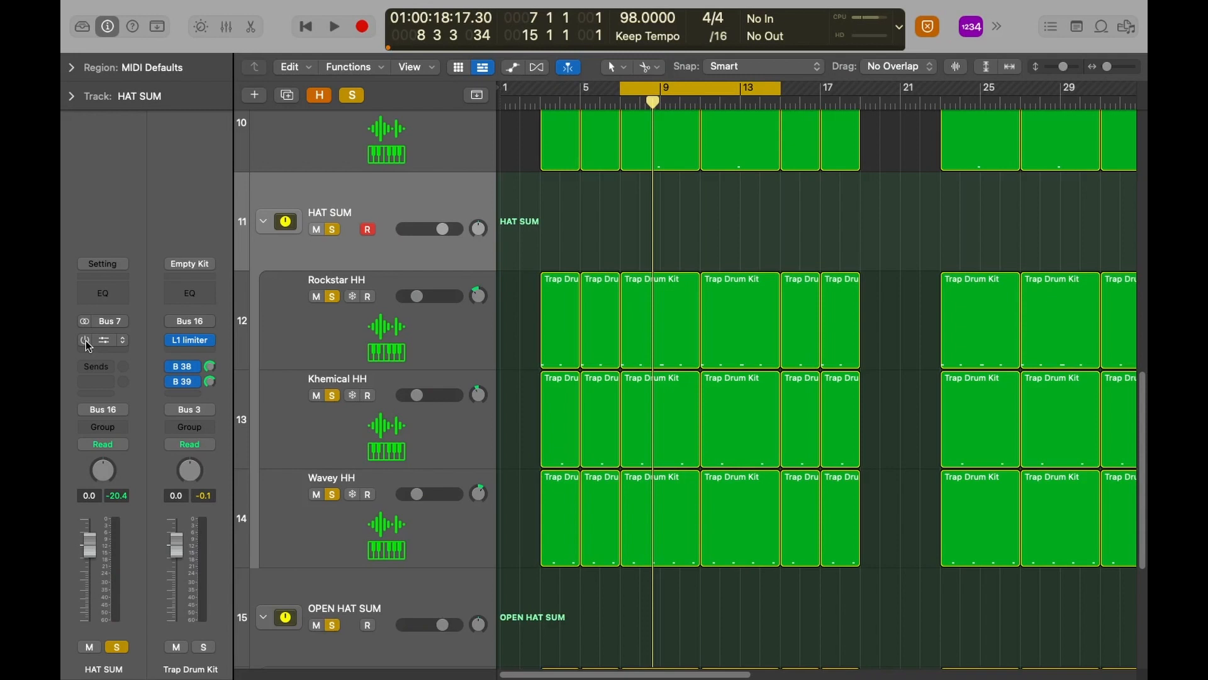
{"action": "left_click", "coordinate": [84, 340]}
{"action": "key", "text": "space"}
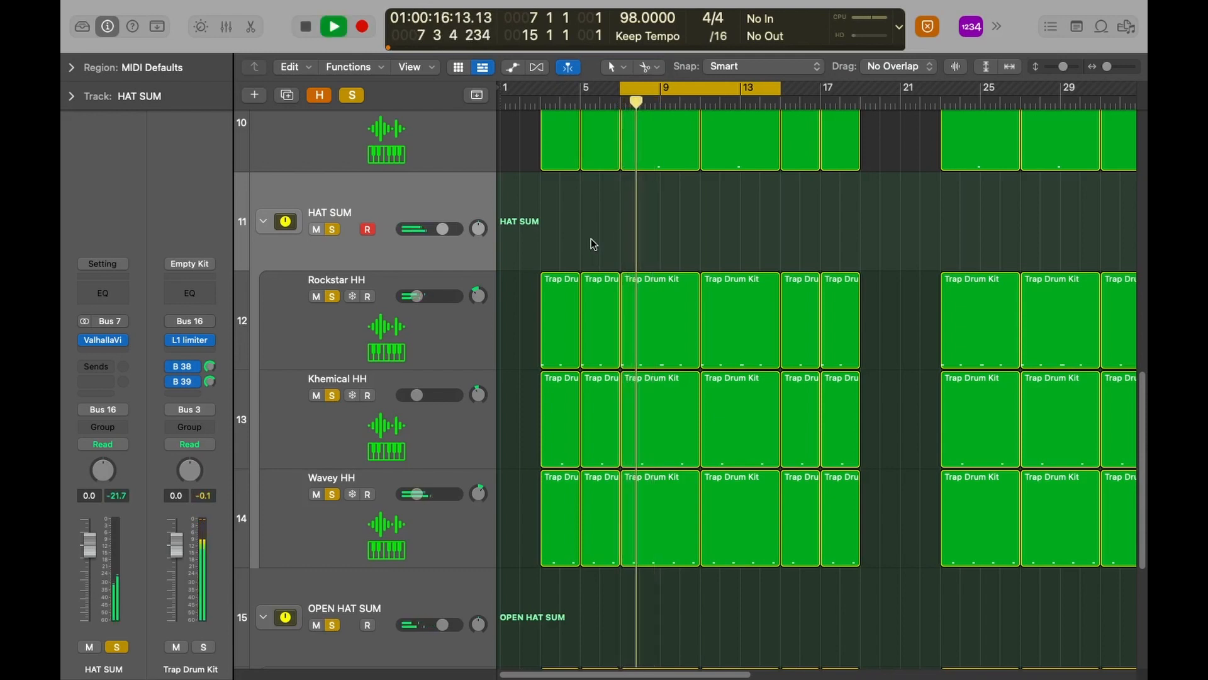
{"action": "key", "text": "space"}
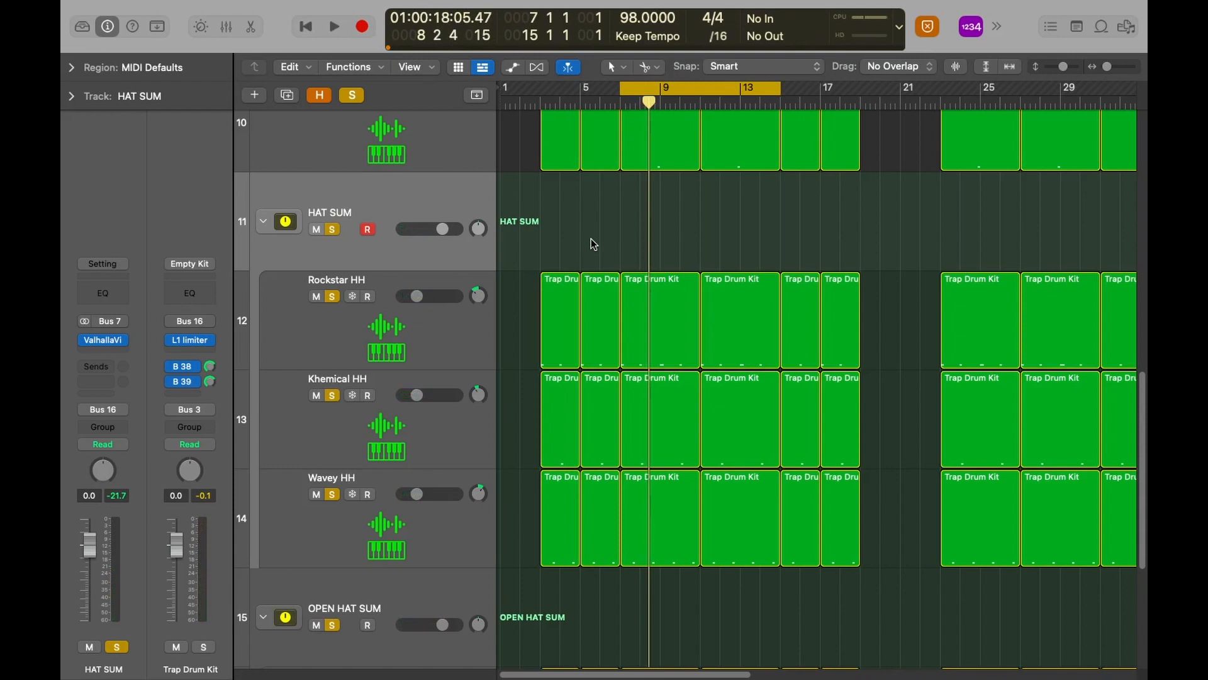
Alternate between the ! Signature OH -24b and Misery OH tracks to review their channel strip settings
{"action": "scroll", "coordinate": [592, 243], "scroll_direction": "down", "scroll_amount": 8}
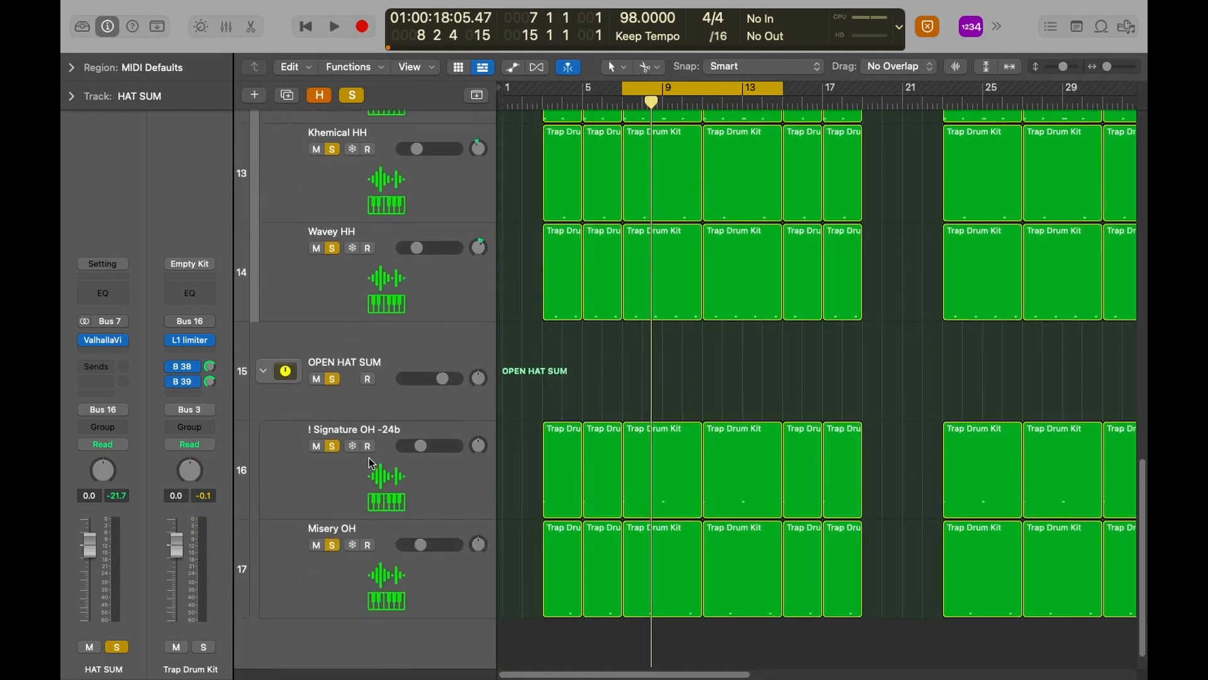
{"action": "left_click", "coordinate": [415, 479]}
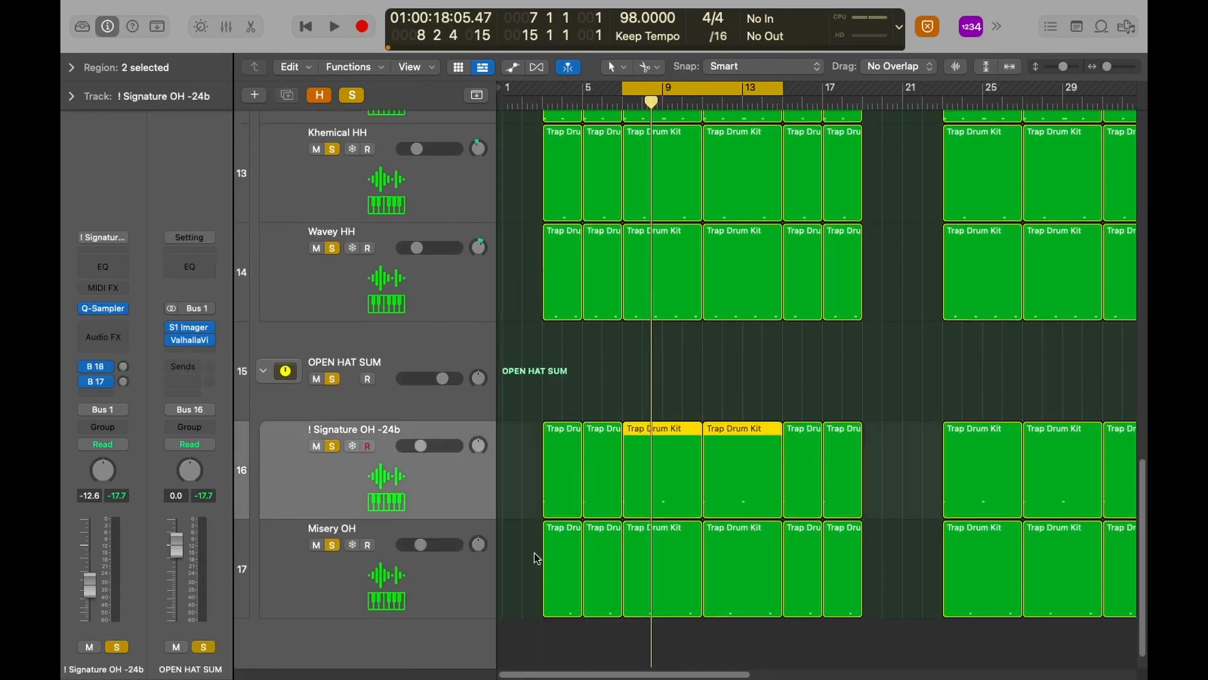
{"action": "left_click", "coordinate": [453, 588]}
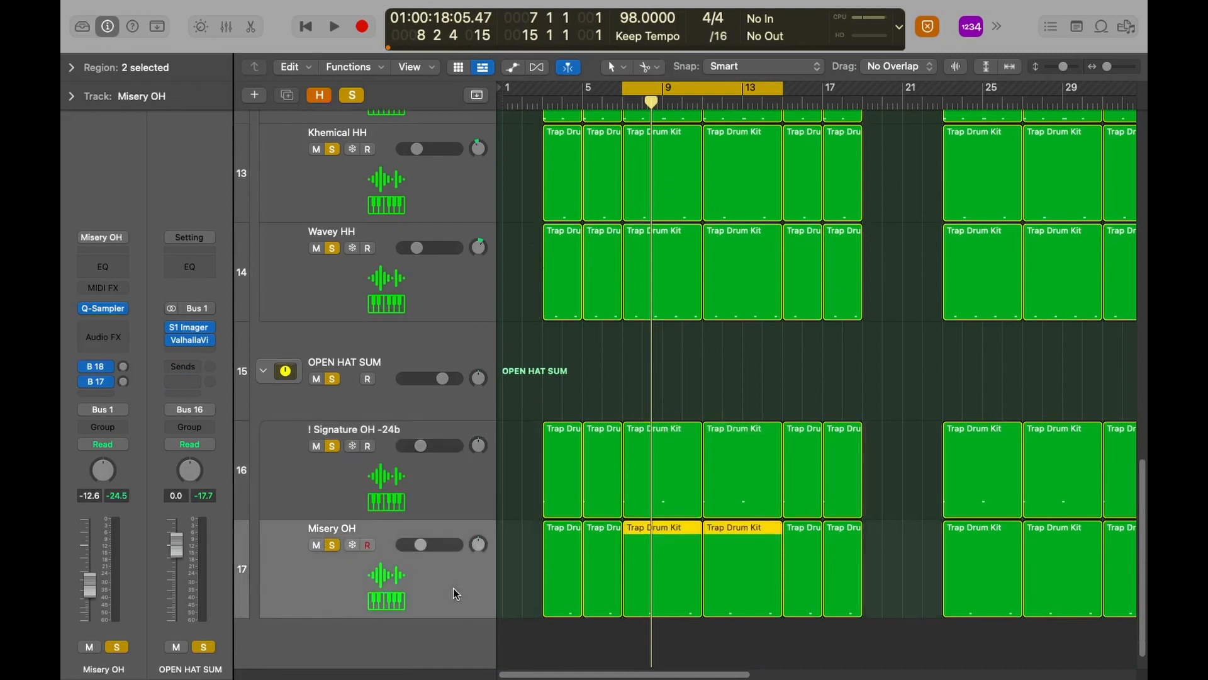
{"action": "left_click", "coordinate": [444, 505]}
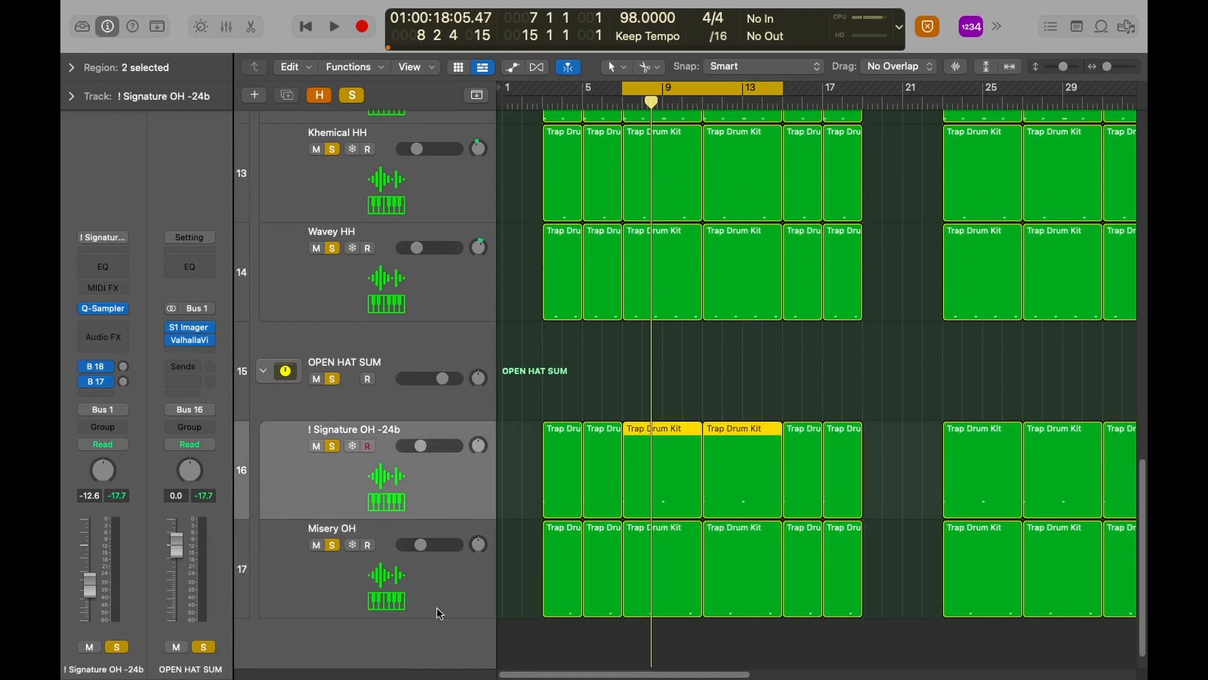
{"action": "left_click", "coordinate": [436, 601]}
{"action": "left_click", "coordinate": [433, 508]}
Select the OPEN HAT SUM track and open its S1 Imager plug-in
{"action": "left_click", "coordinate": [391, 346]}
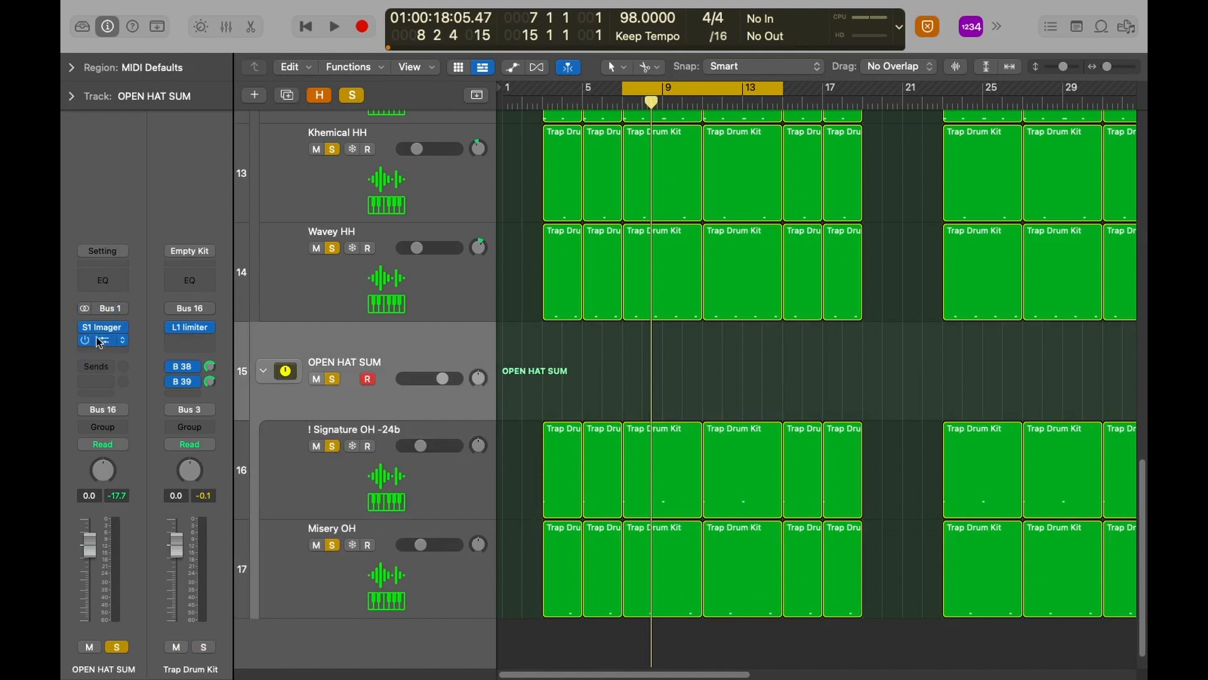
{"action": "mouse_move", "coordinate": [101, 330]}
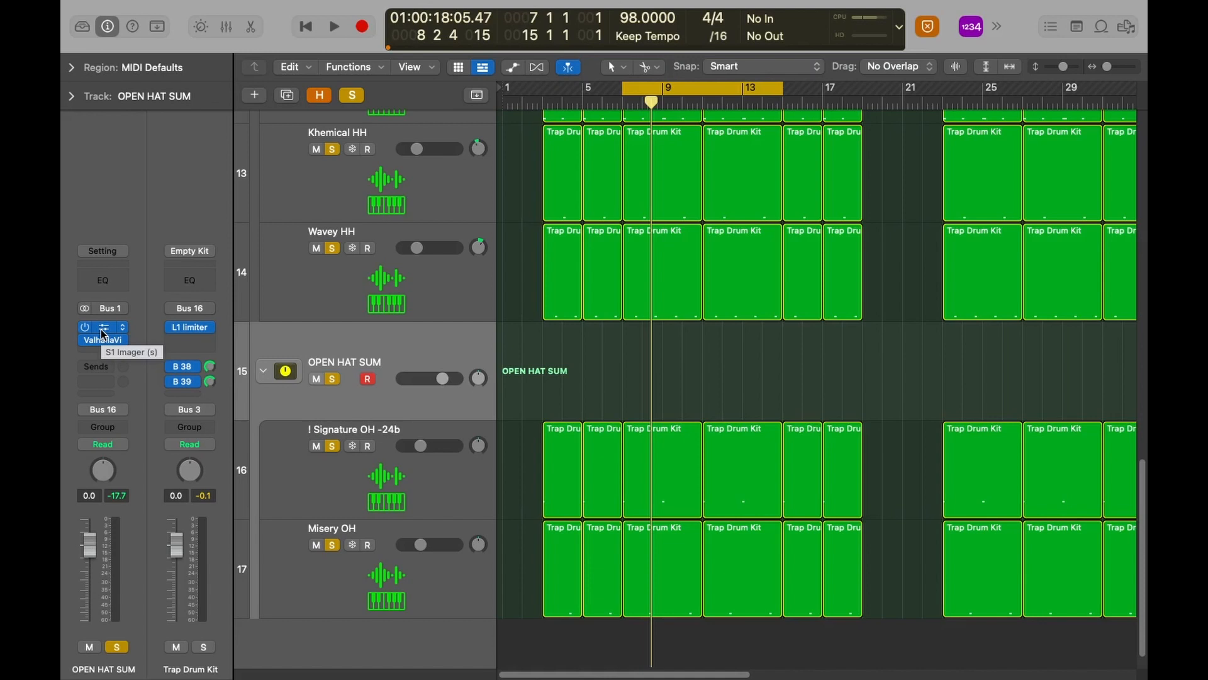
{"action": "left_click", "coordinate": [104, 334]}
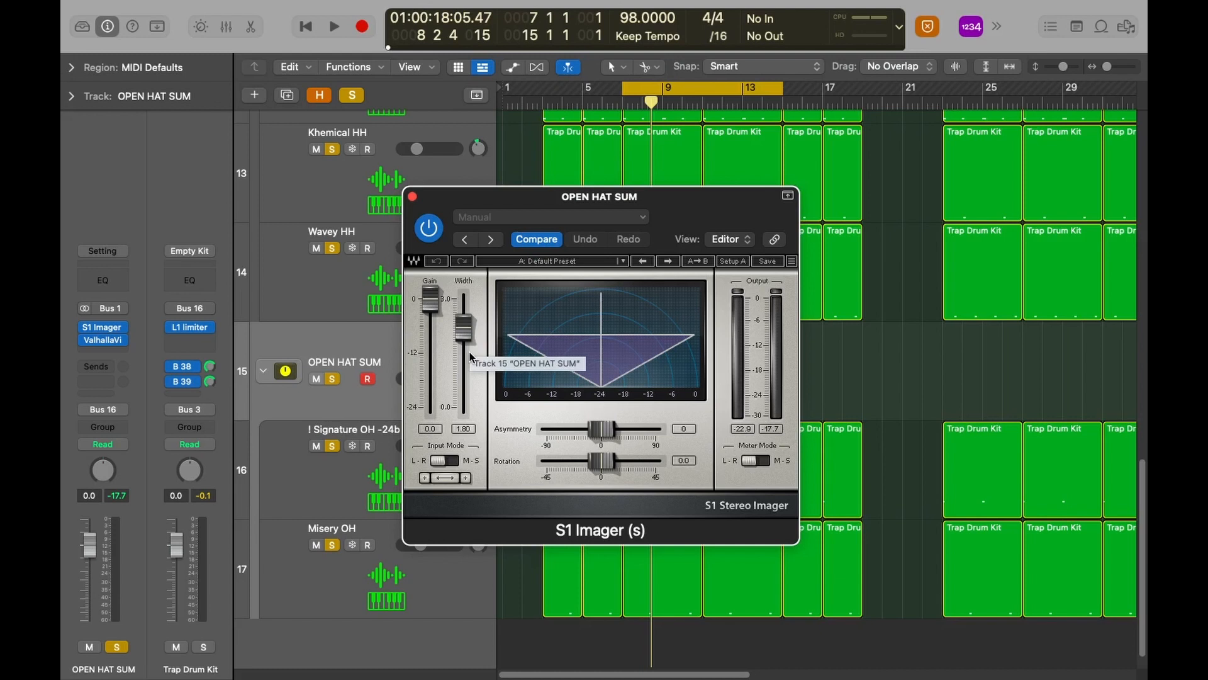
Close the S1 Imager and inspect the ValhallaVintageVerb settings on OPEN HAT SUM
{"action": "left_click", "coordinate": [413, 196]}
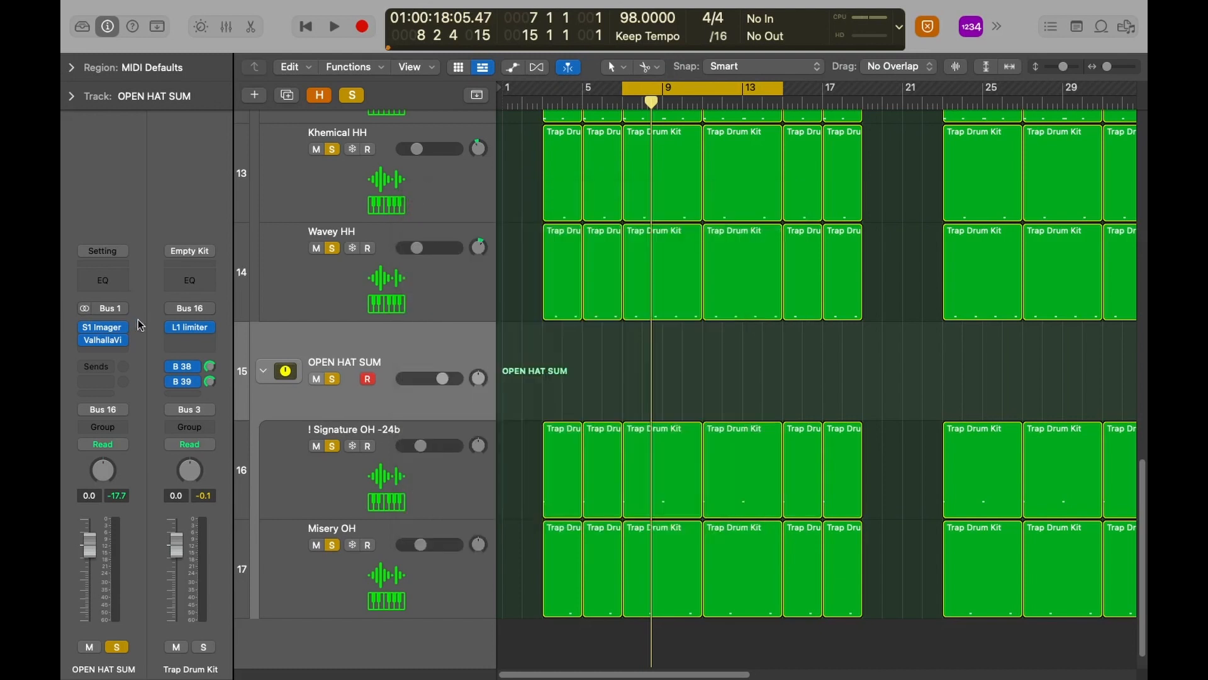
{"action": "left_click", "coordinate": [105, 344]}
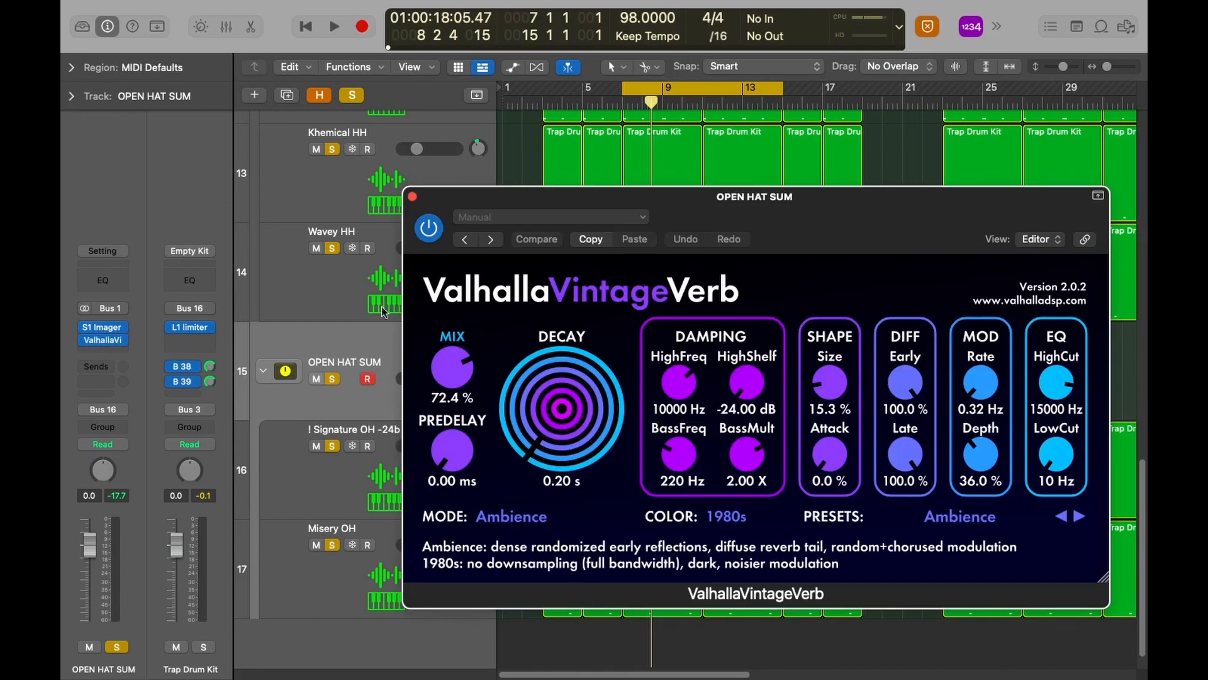
{"action": "left_click", "coordinate": [413, 196]}
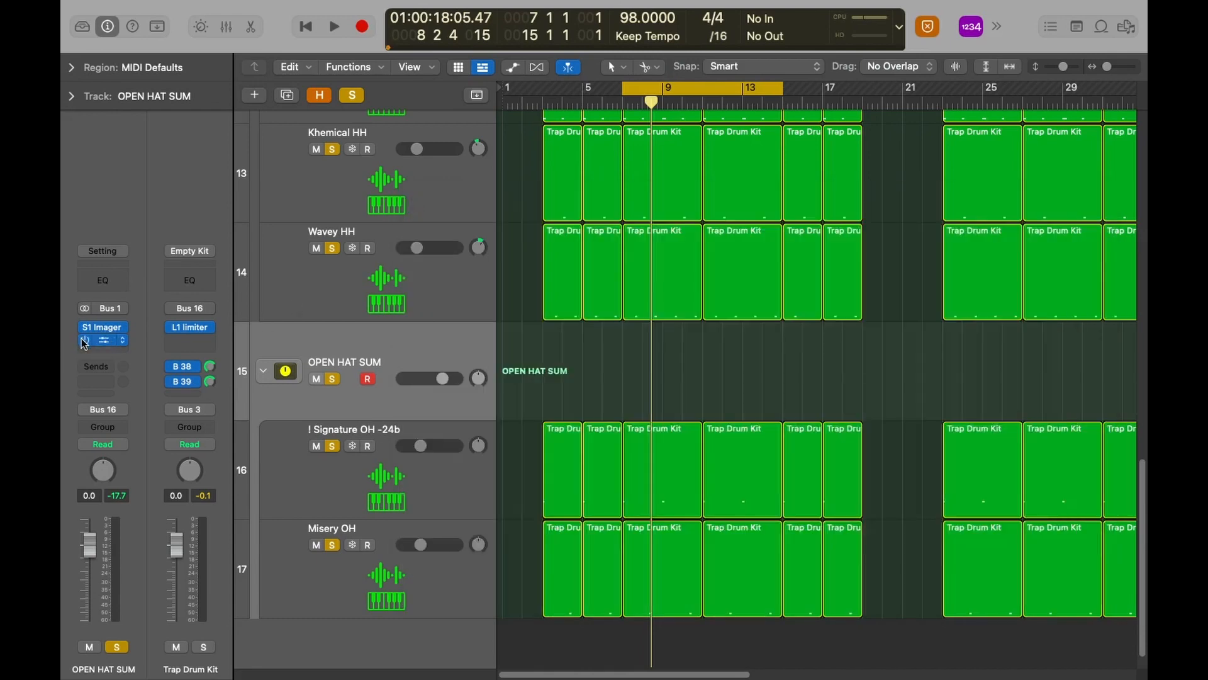
Bypass ValhallaVintageVerb and S1 Imager on OPEN HAT SUM and audition the start of the drum loop
{"action": "left_click", "coordinate": [83, 340]}
{"action": "left_click", "coordinate": [84, 327]}
{"action": "key", "text": "space"}
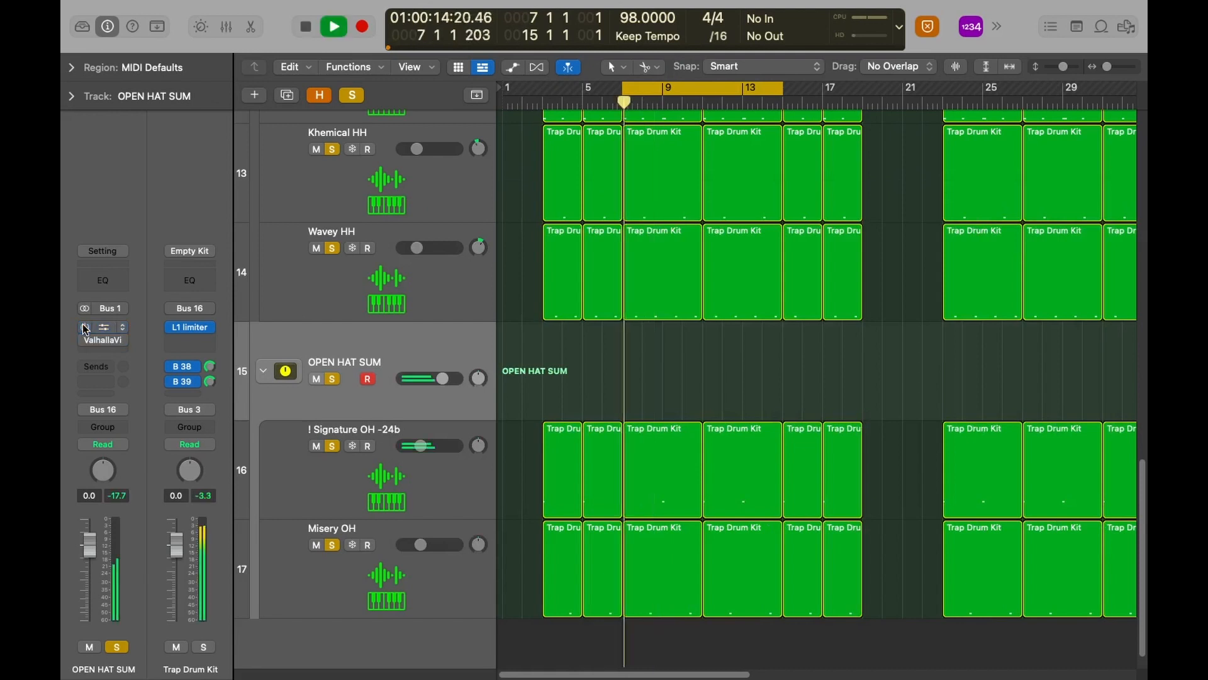
{"action": "key", "text": "space"}
{"action": "key", "text": "space"}
{"action": "key", "text": "space"}
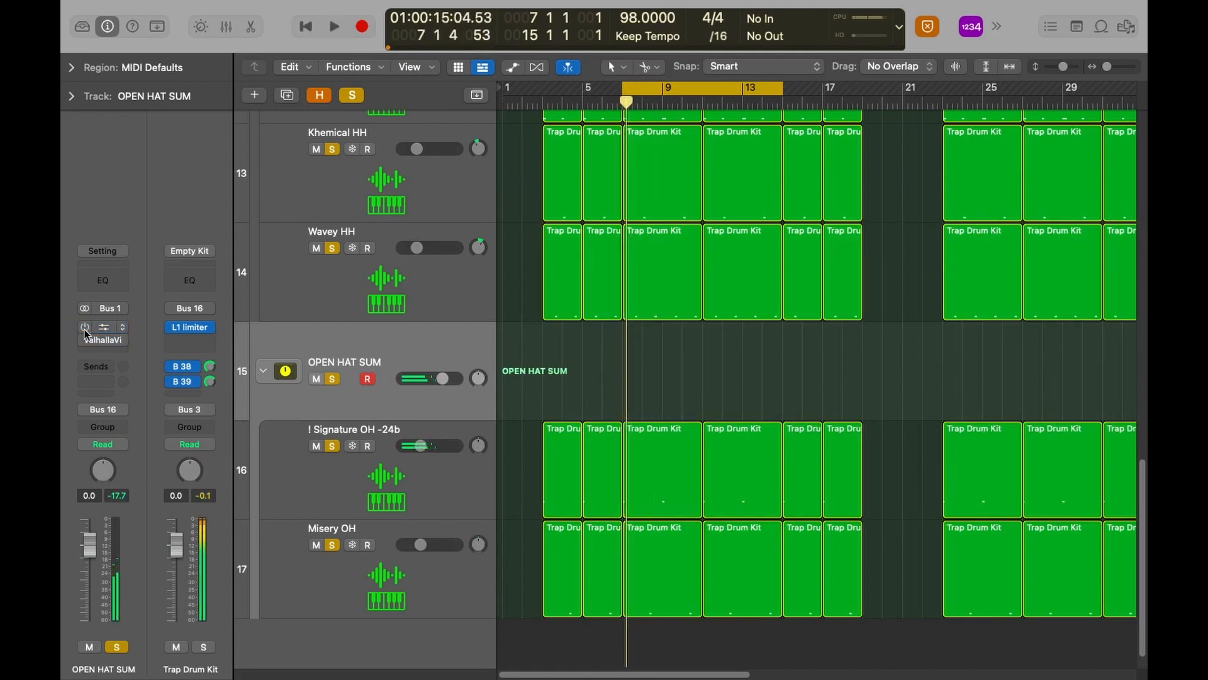
{"action": "left_click", "coordinate": [398, 455]}
{"action": "key", "text": "s"}
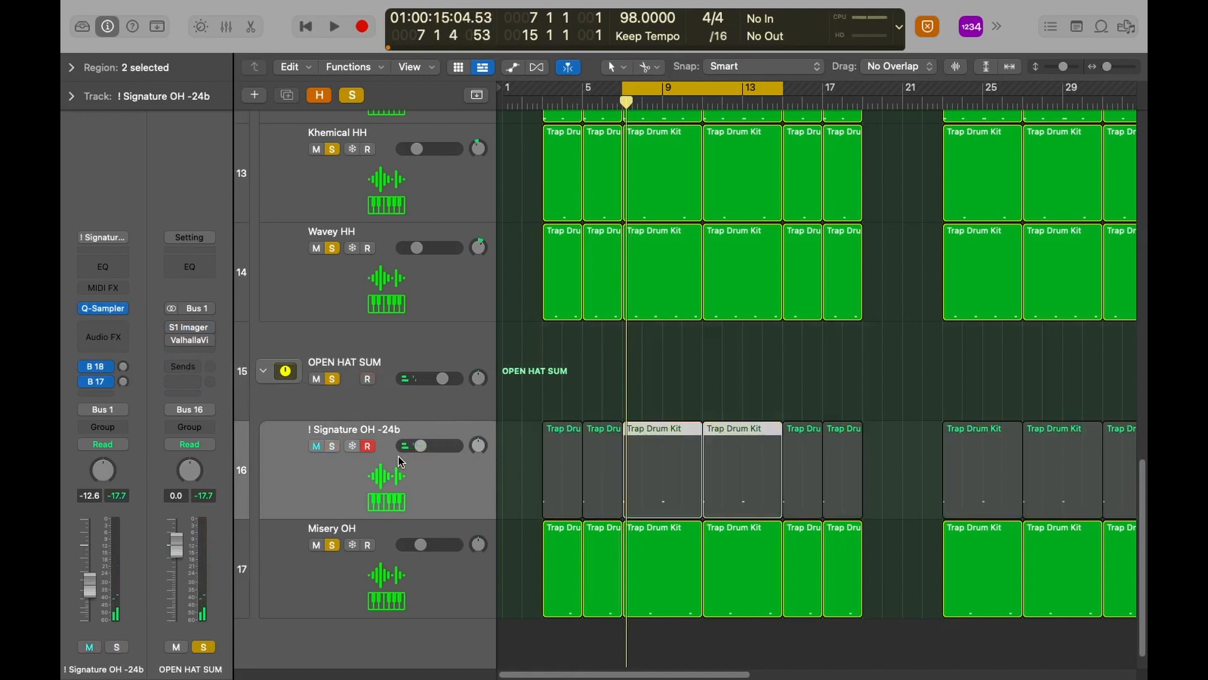
{"action": "key", "text": "s"}
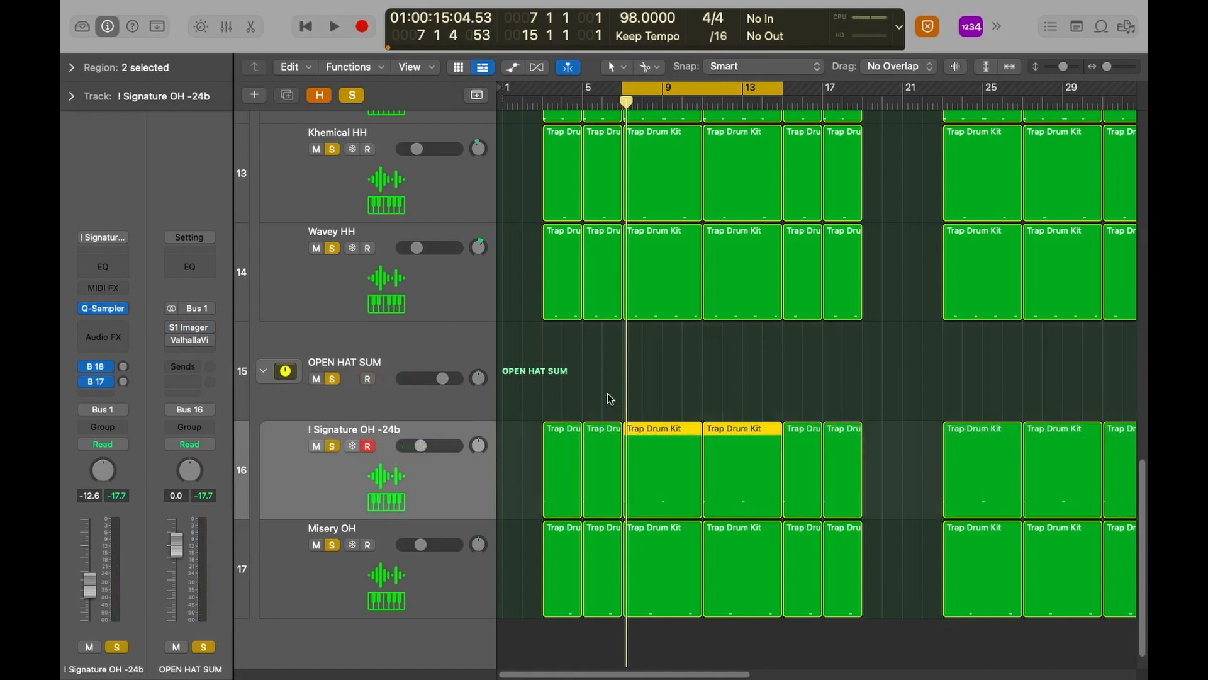
{"action": "left_click", "coordinate": [589, 374]}
Compare the drum loop with S1 Imager and ValhallaVintageVerb bypassed and with both enabled on OPEN HAT SUM
{"action": "key", "text": "space"}
{"action": "key", "text": "space"}
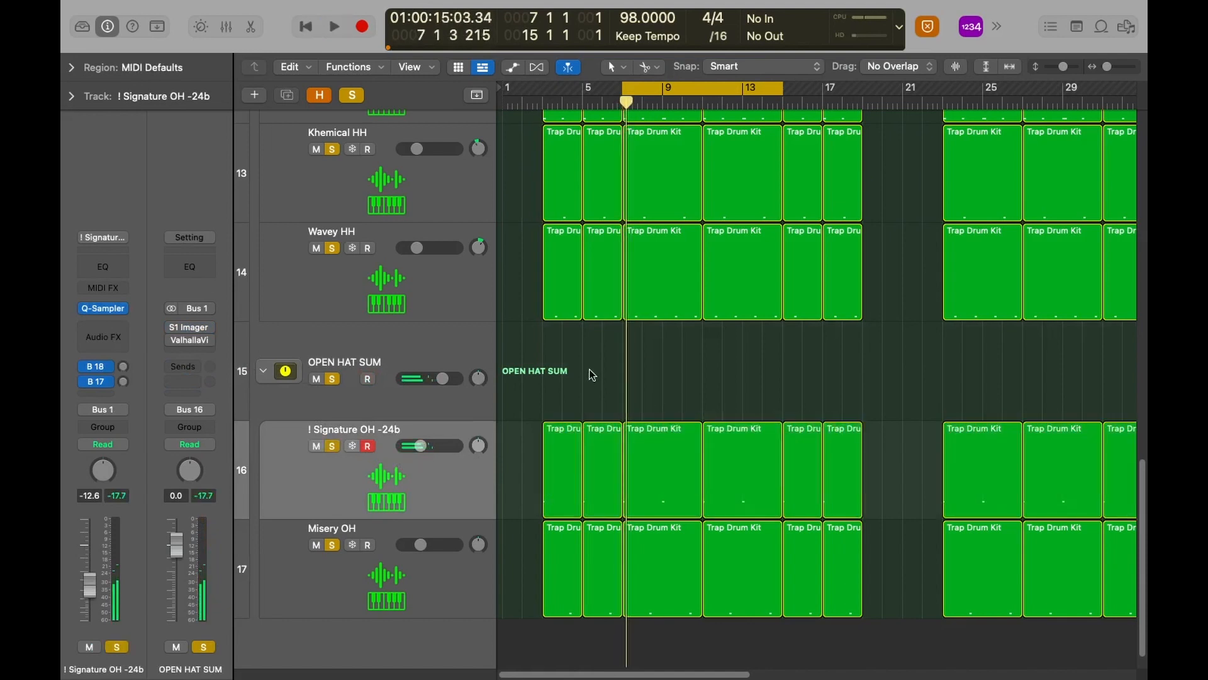
{"action": "key", "text": "space"}
{"action": "key", "text": "space"}
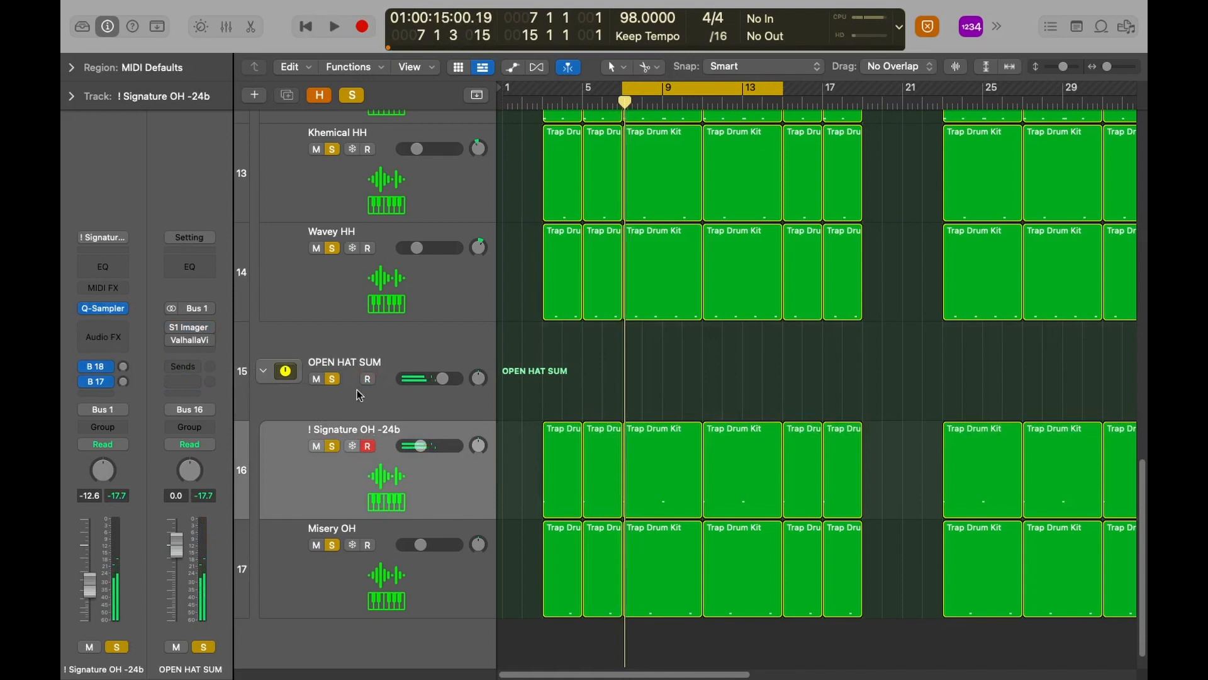
{"action": "left_click", "coordinate": [369, 346]}
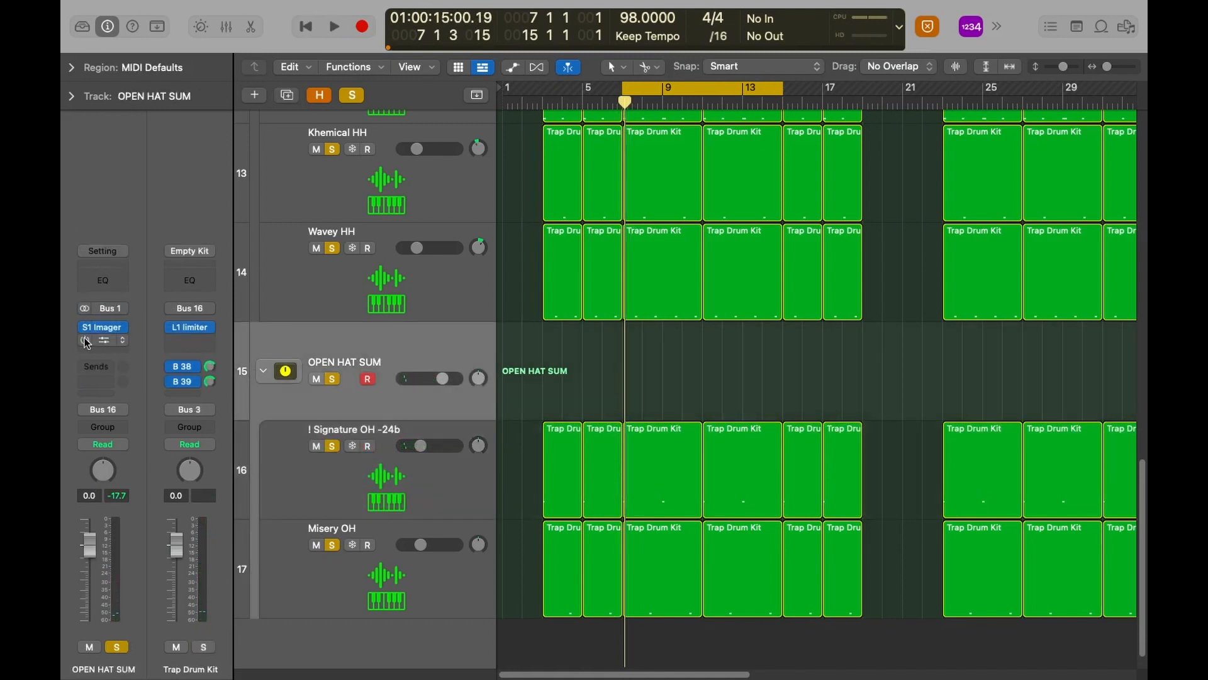
{"action": "left_click", "coordinate": [84, 340]}
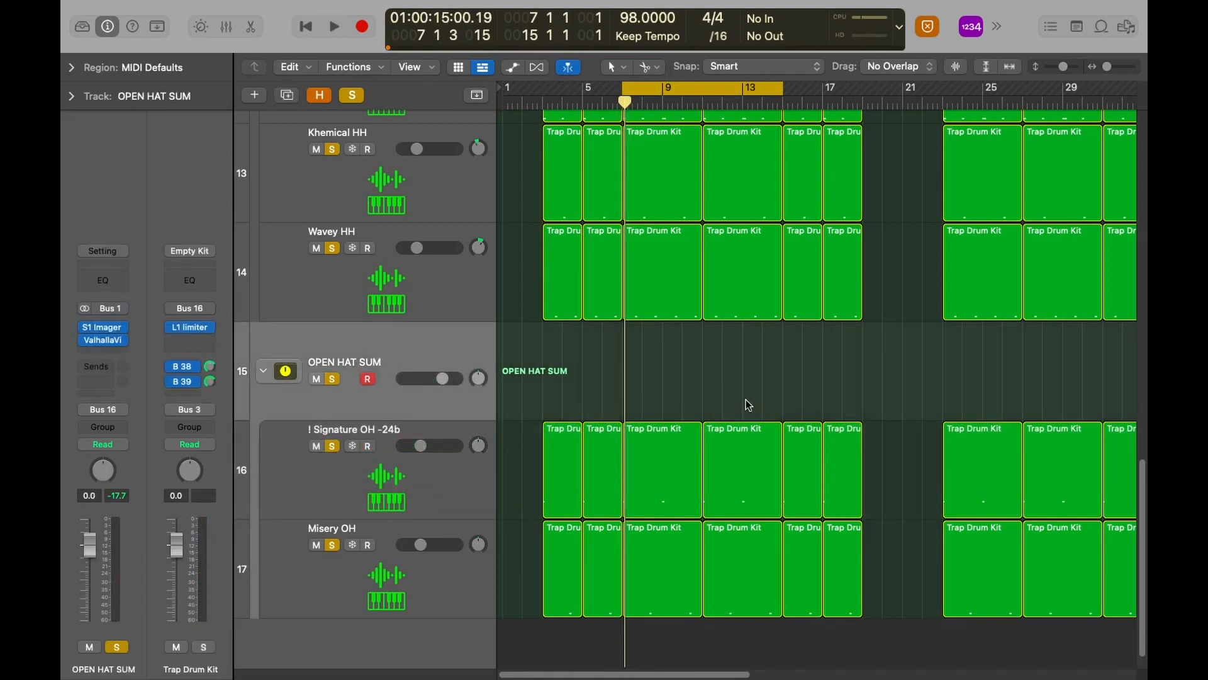
{"action": "key", "text": "space"}
{"action": "key", "text": "space"}
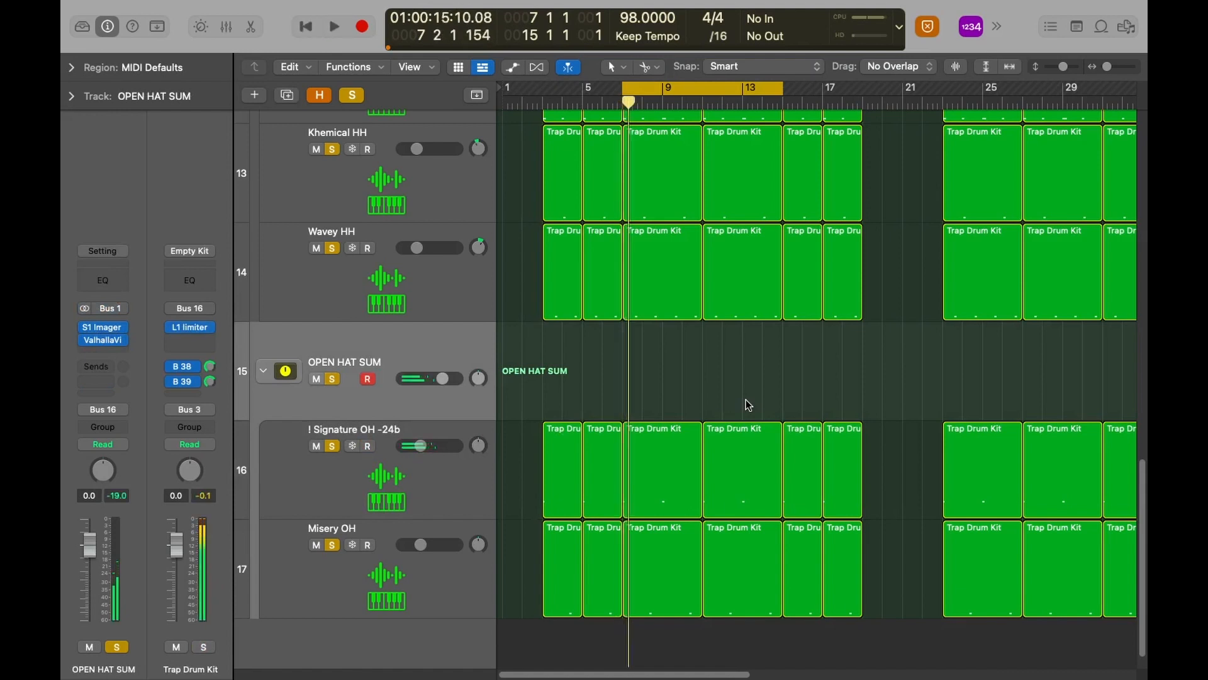
Bypass S1 Imager and ValhallaVintageVerb on OPEN HAT SUM again and replay the start of the loop
{"action": "left_click", "coordinate": [84, 327]}
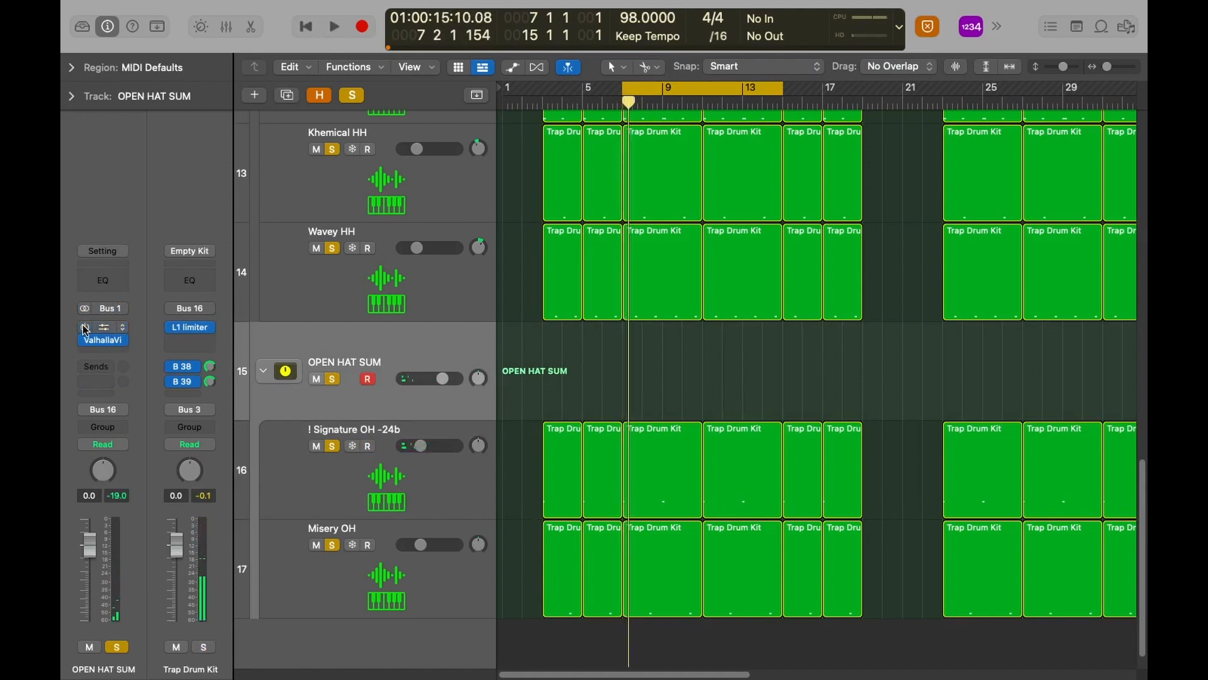
{"action": "left_click", "coordinate": [86, 341]}
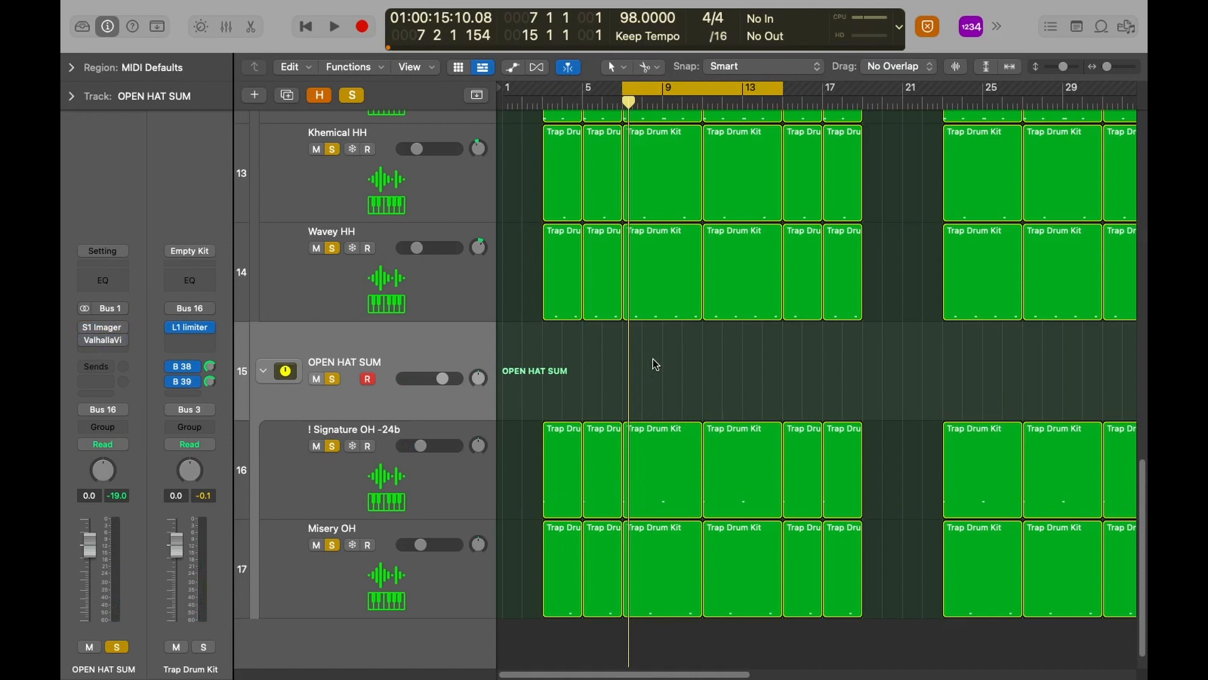
{"action": "key", "text": "space"}
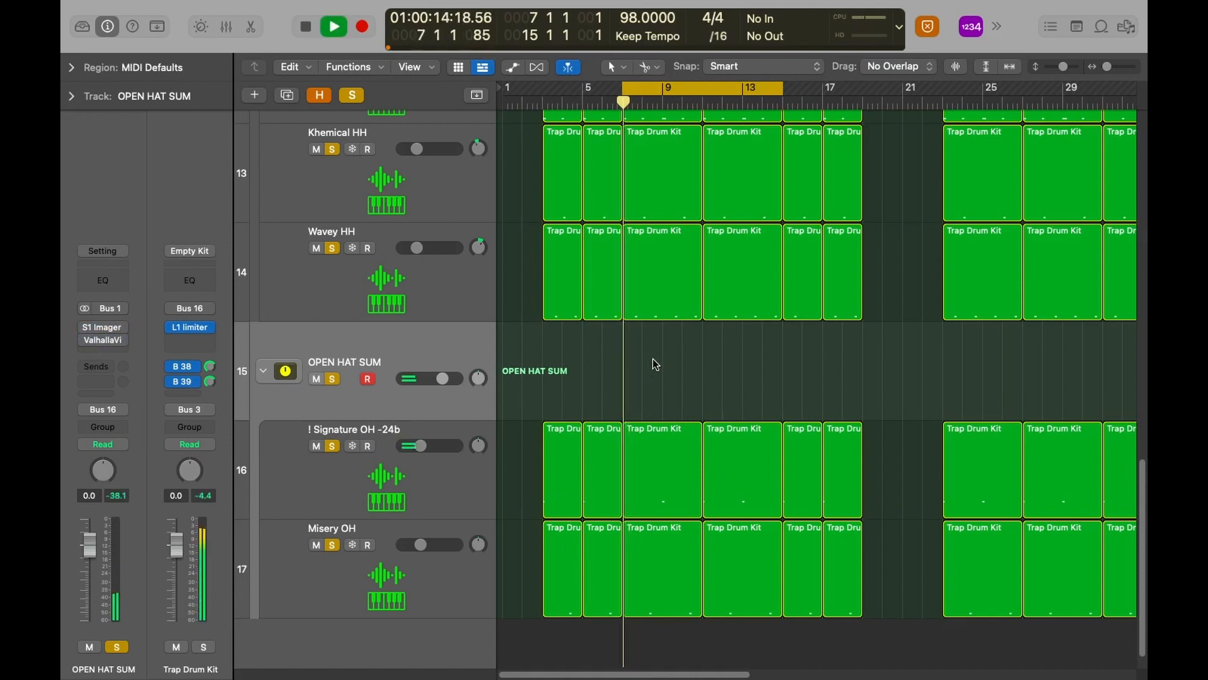
{"action": "key", "text": "space"}
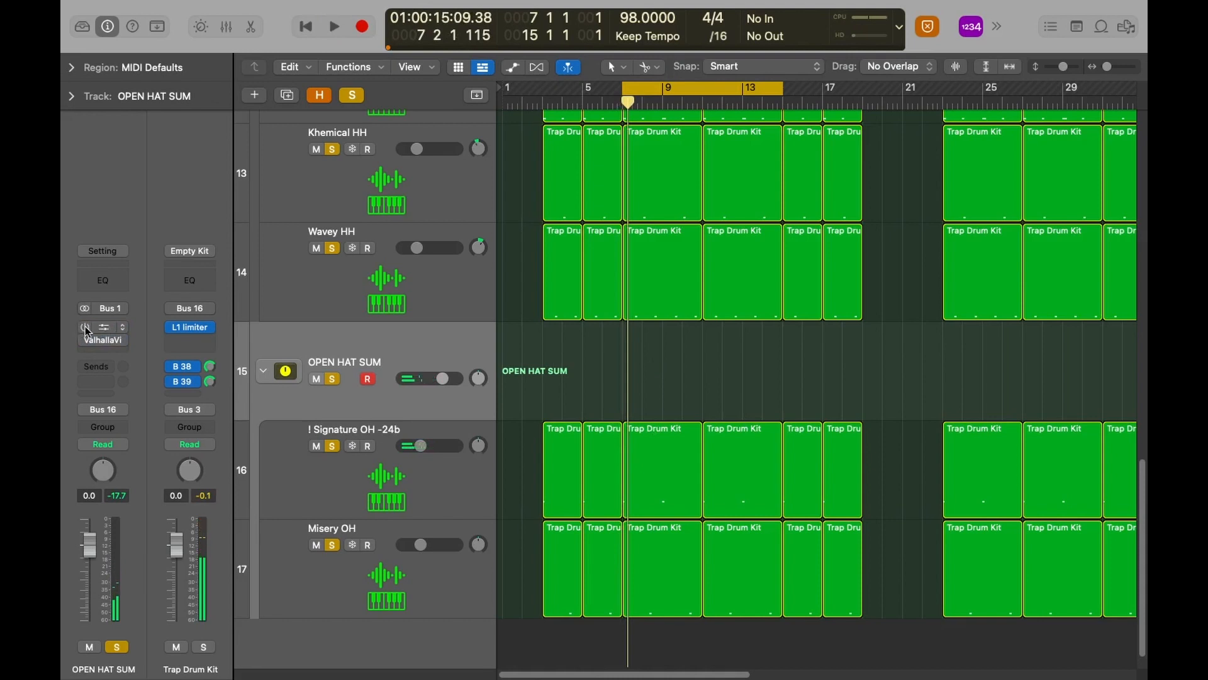
Re-enable S1 Imager and ValhallaVintageVerb on OPEN HAT SUM and replay the loop, leaving playback stopped
{"action": "left_click", "coordinate": [85, 326]}
{"action": "left_click", "coordinate": [85, 340]}
{"action": "scroll", "coordinate": [731, 296], "scroll_direction": "up", "scroll_amount": 1}
{"action": "scroll", "coordinate": [731, 296], "scroll_direction": "up", "scroll_amount": 1}
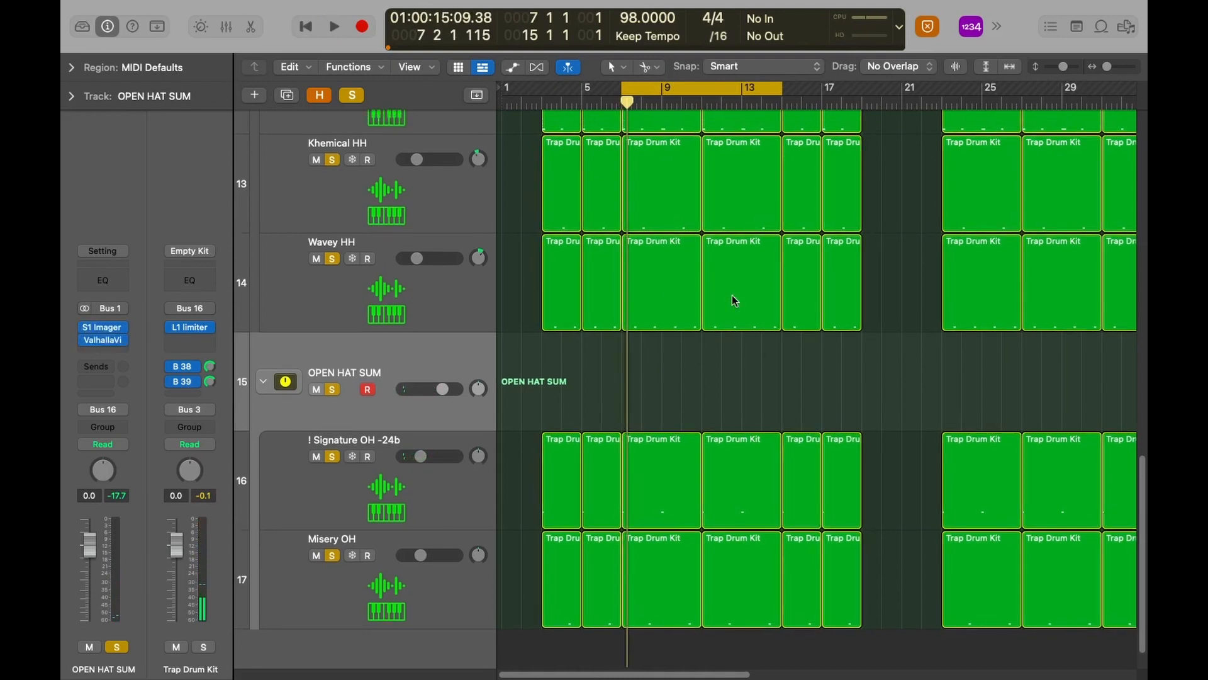
{"action": "key", "text": "space"}
{"action": "key", "text": "space"}
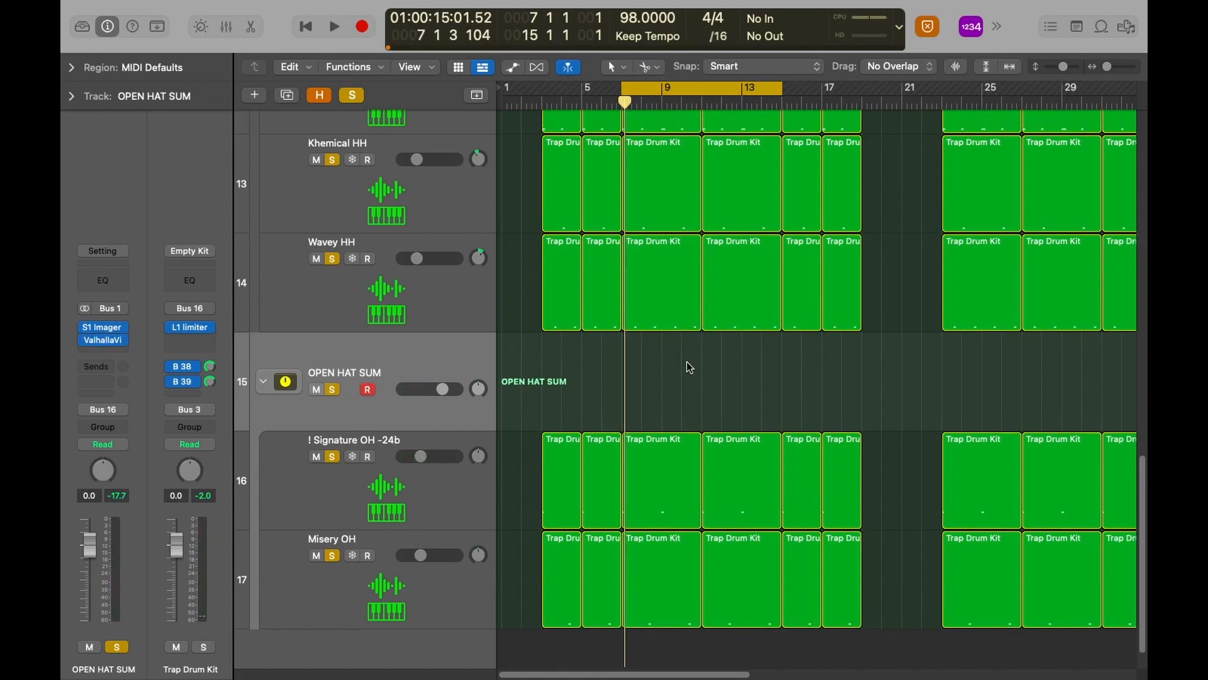
Select the MAIN KICK track, check the Trap Drum Kit channel's DRUM TAPE send, and clear the region selection
{"action": "scroll", "coordinate": [641, 375], "scroll_direction": "up", "scroll_amount": 10}
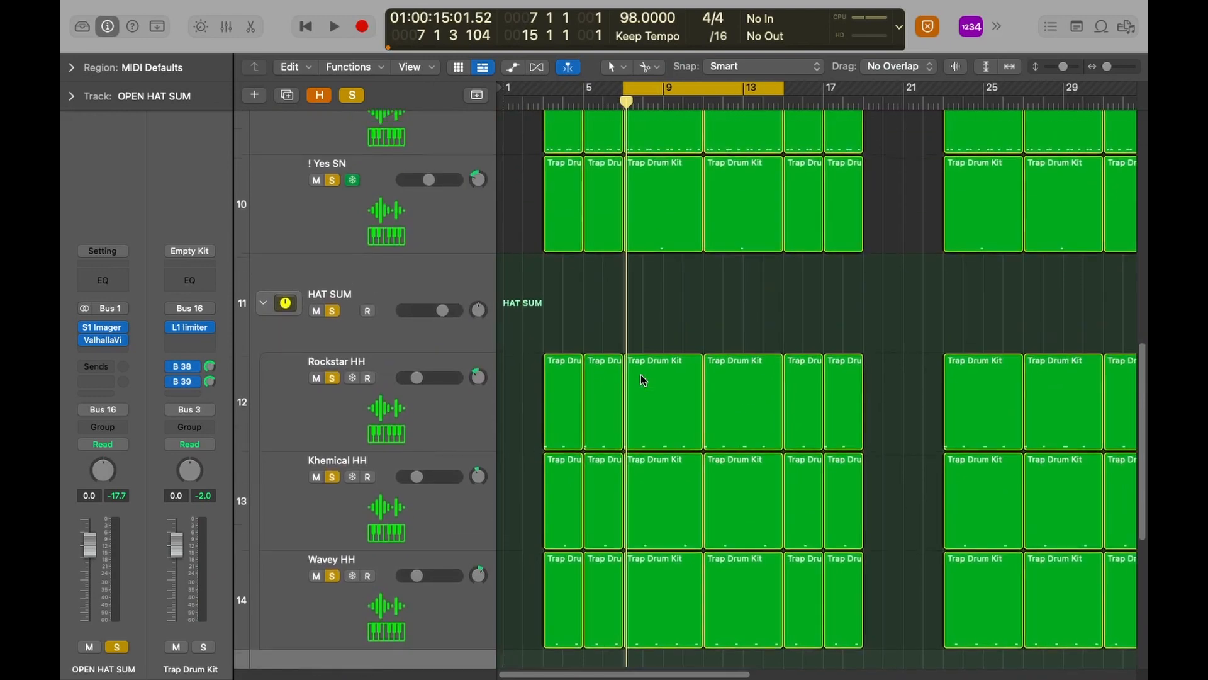
{"action": "scroll", "coordinate": [641, 375], "scroll_direction": "up", "scroll_amount": 4}
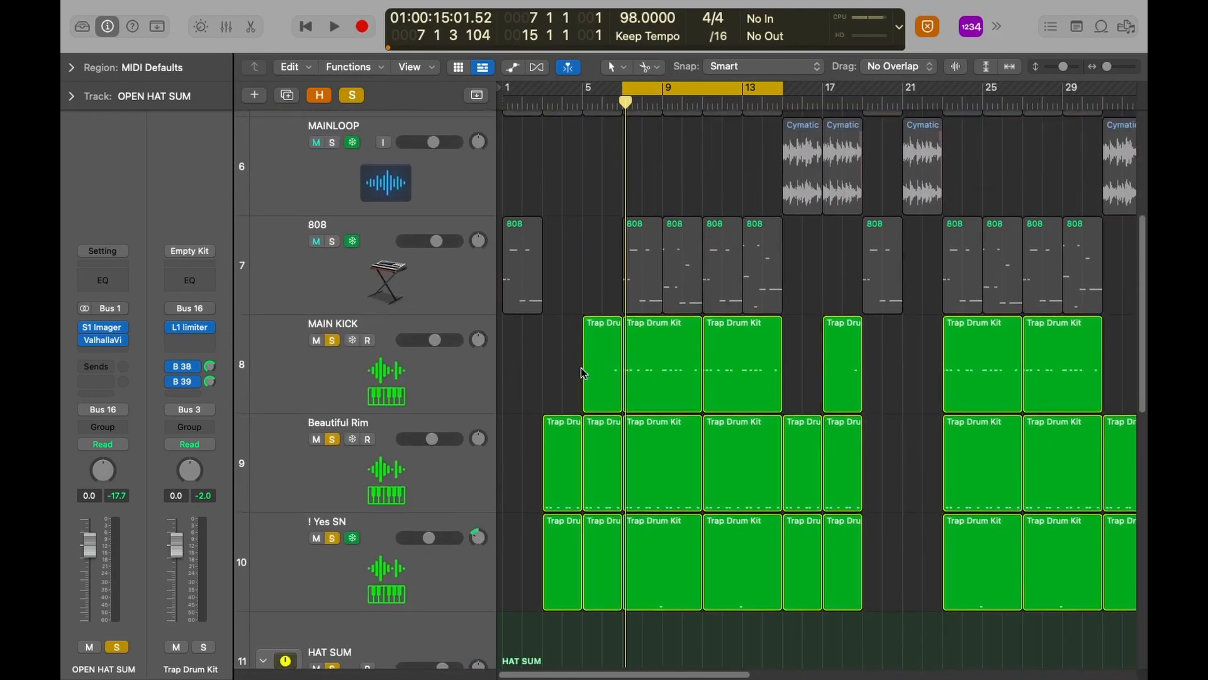
{"action": "left_click", "coordinate": [443, 377]}
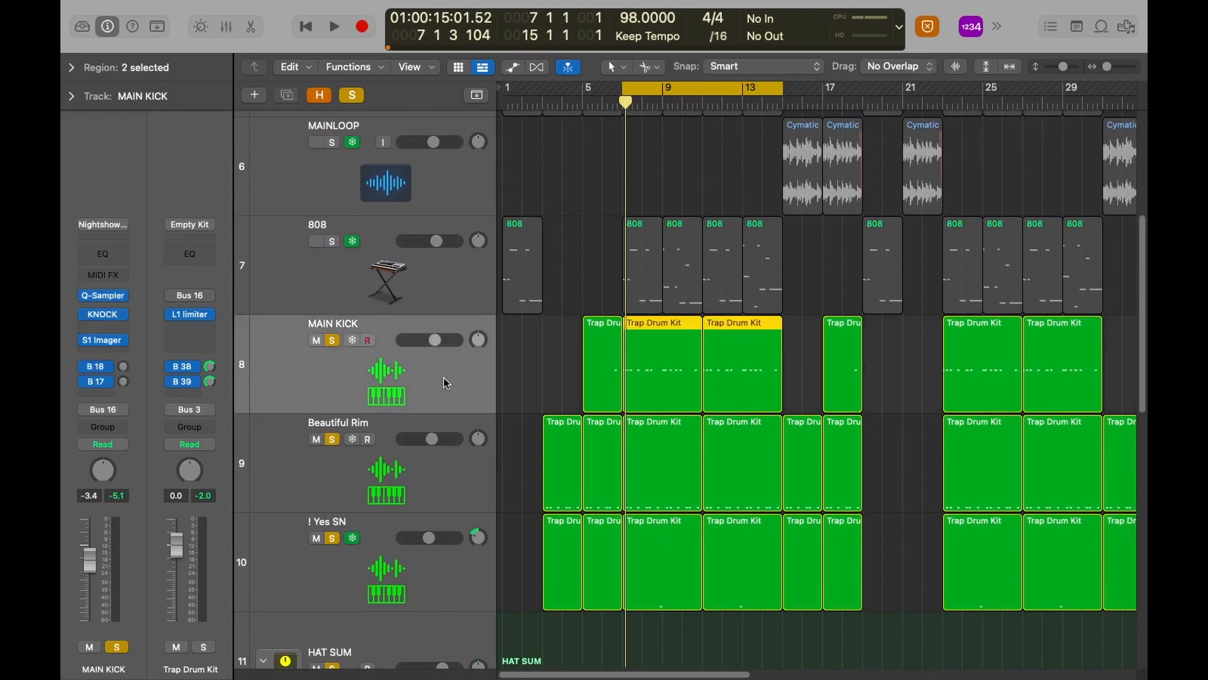
{"action": "scroll", "coordinate": [443, 377], "scroll_direction": "down", "scroll_amount": 2}
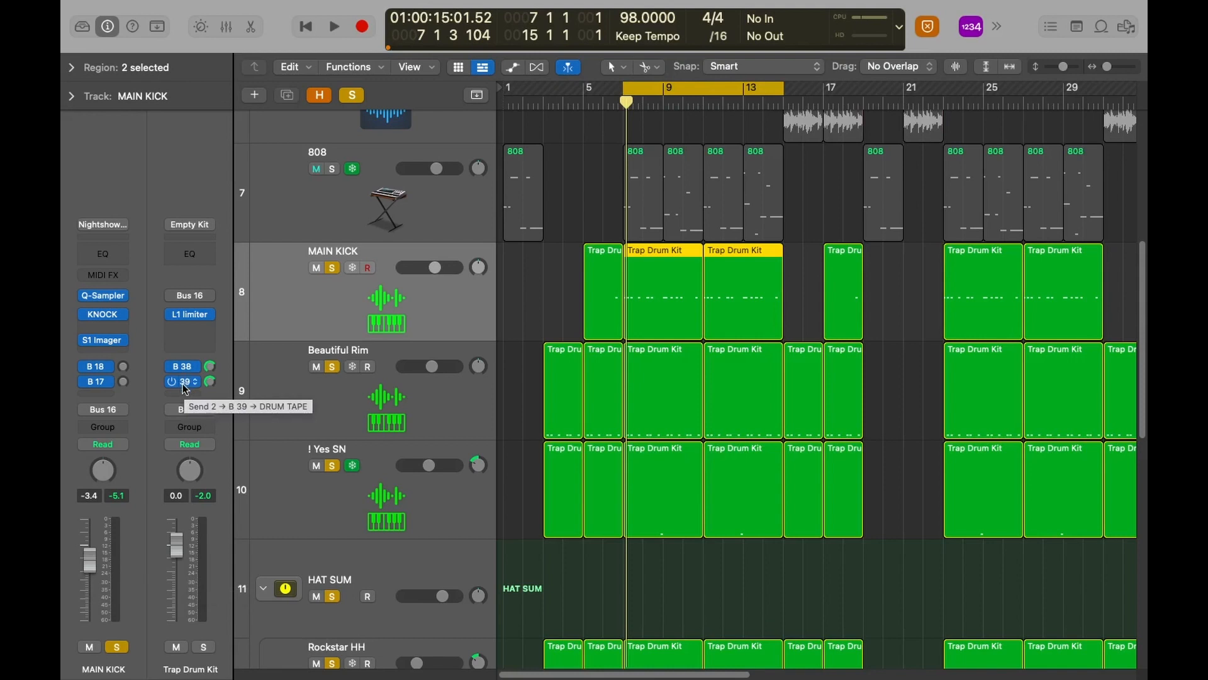
{"action": "left_click", "coordinate": [513, 573]}
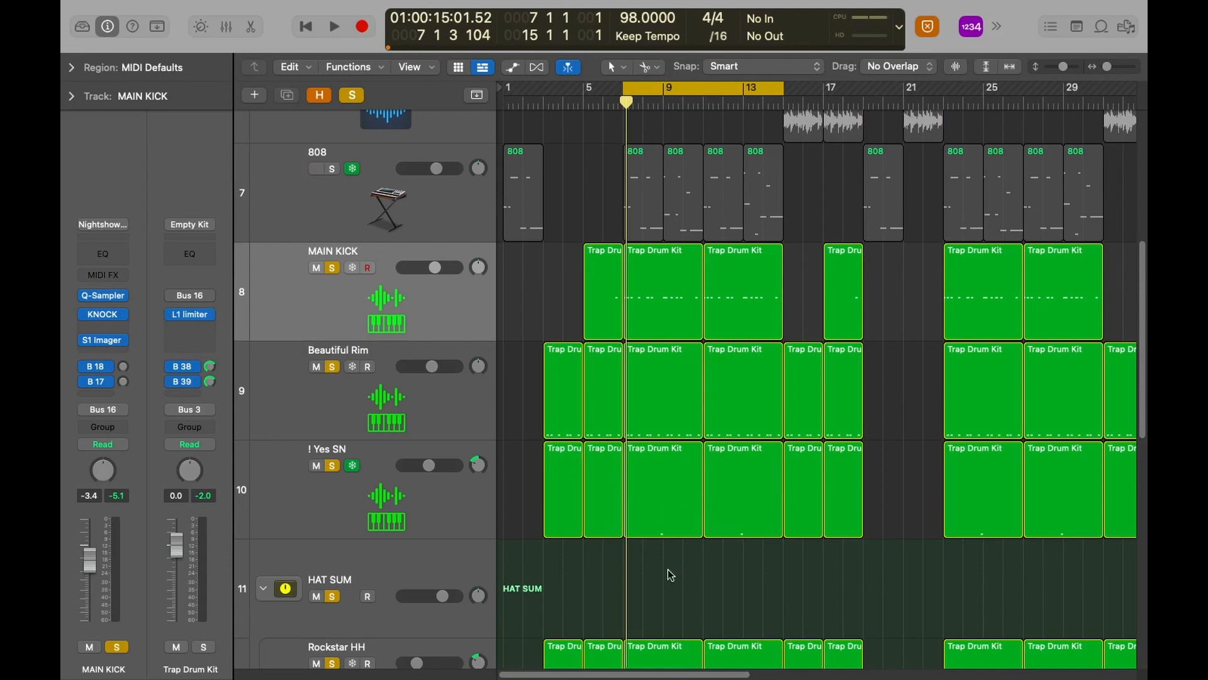
Compare the drum loop with the L1 limiter enabled and bypassed on the Trap Drum Kit channel
{"action": "key", "text": "space"}
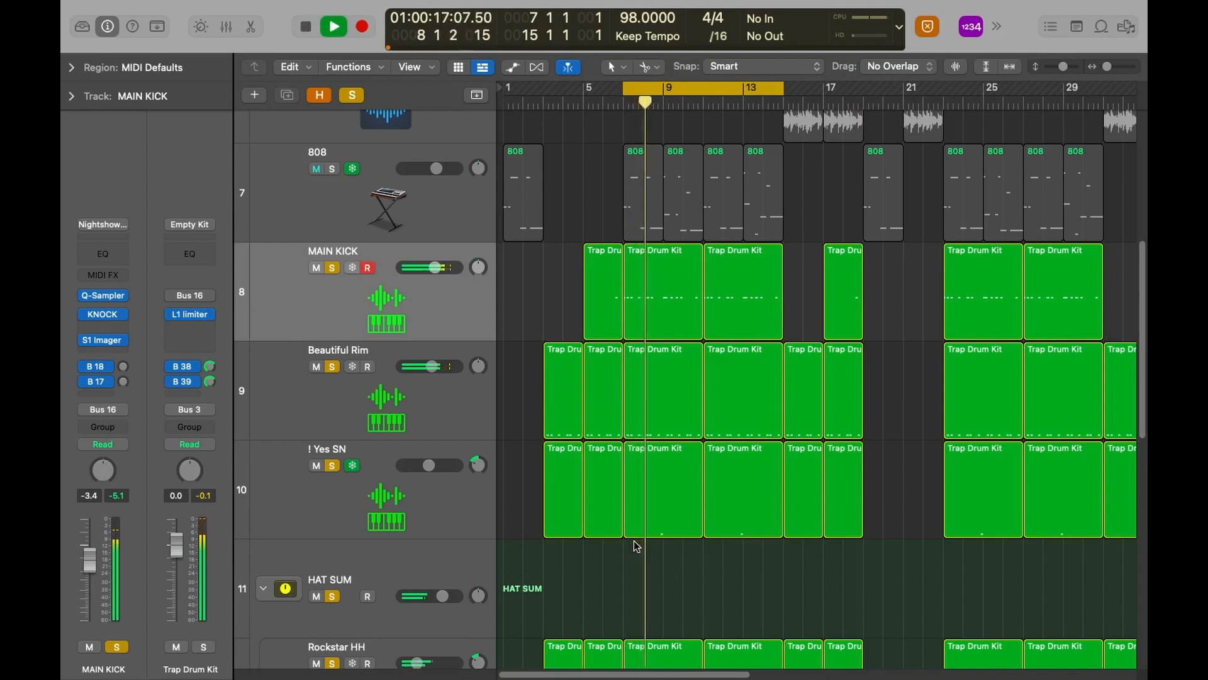
{"action": "key", "text": "space"}
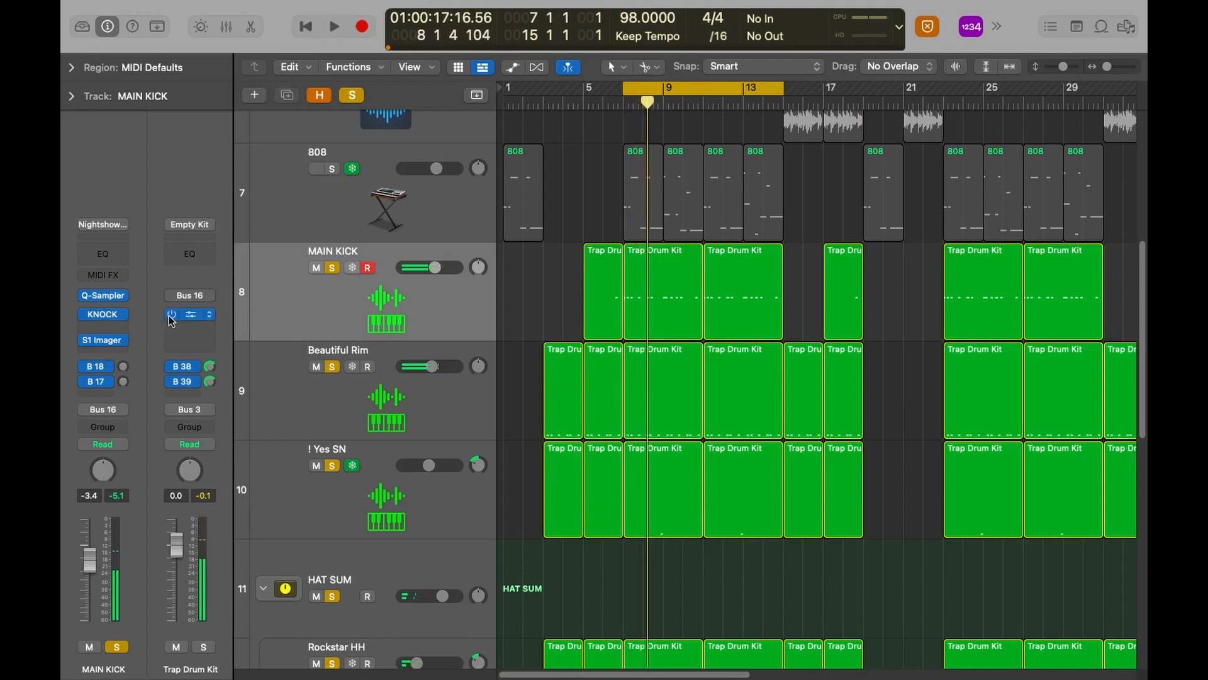
{"action": "left_click", "coordinate": [170, 314]}
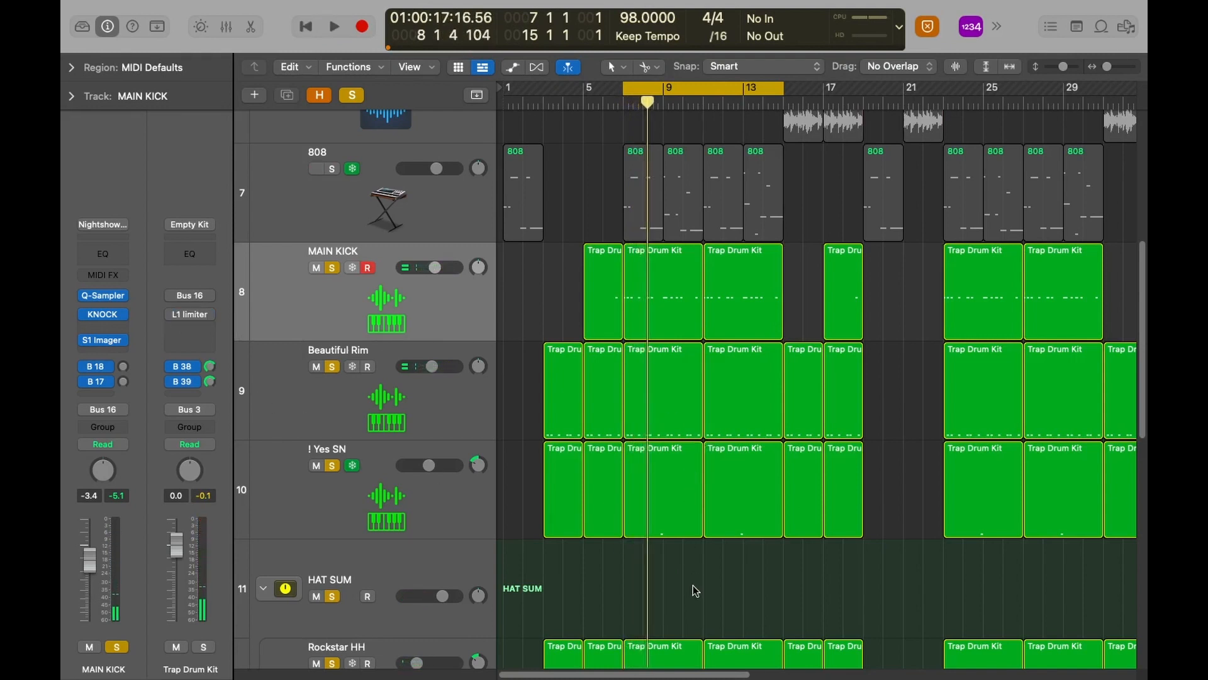
{"action": "key", "text": "space"}
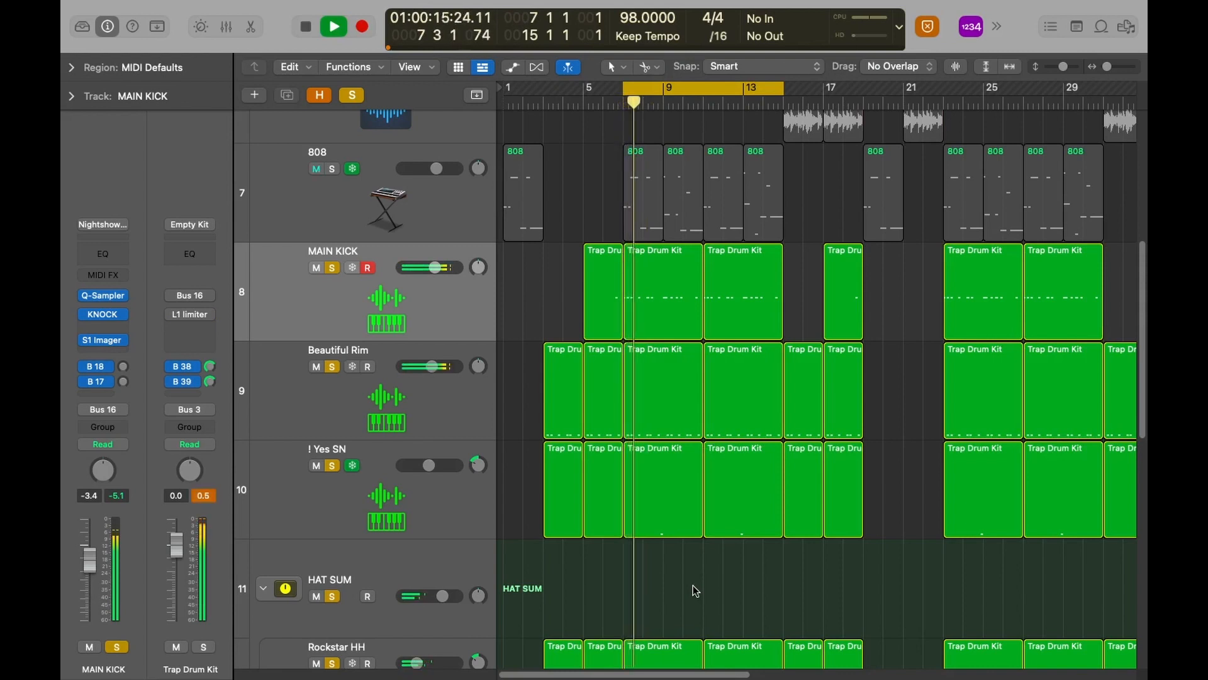
{"action": "key", "text": "space"}
{"action": "key", "text": "space"}
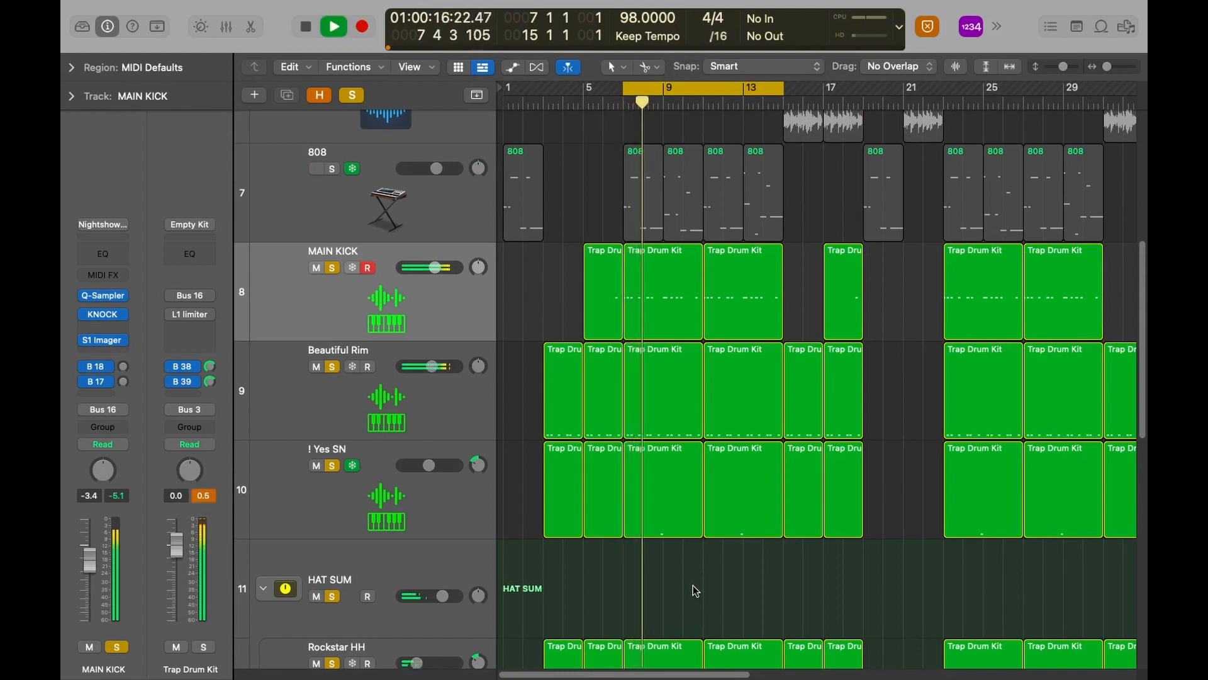
{"action": "key", "text": "space"}
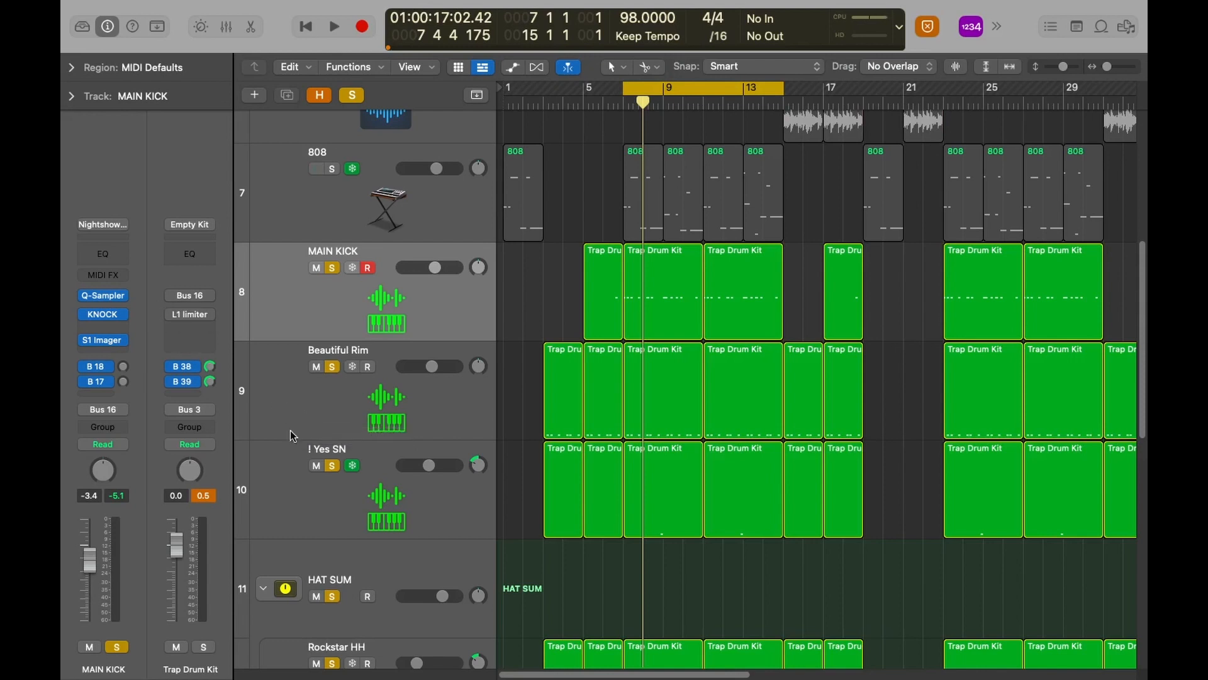
Replay the loop without the L1 limiter, re-enable it on Trap Drum Kit, and audition the loop again
{"action": "key", "text": "space"}
{"action": "key", "text": "space"}
{"action": "mouse_move", "coordinate": [169, 316]}
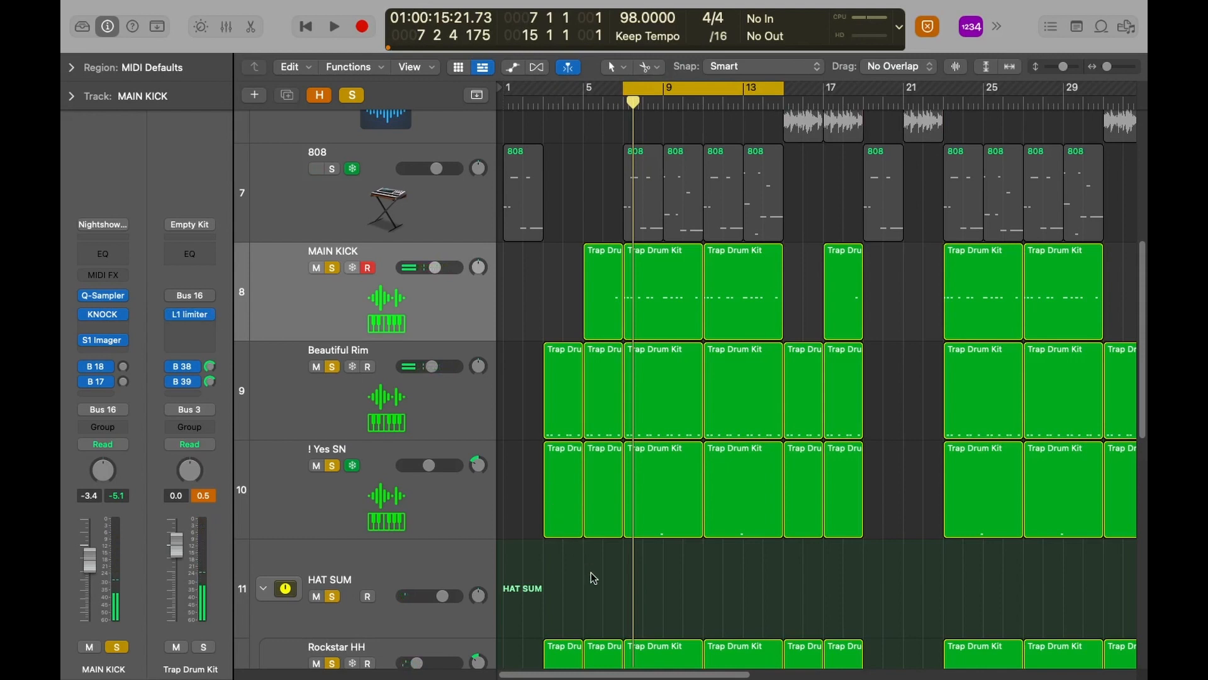
{"action": "key", "text": "space"}
{"action": "key", "text": "space"}
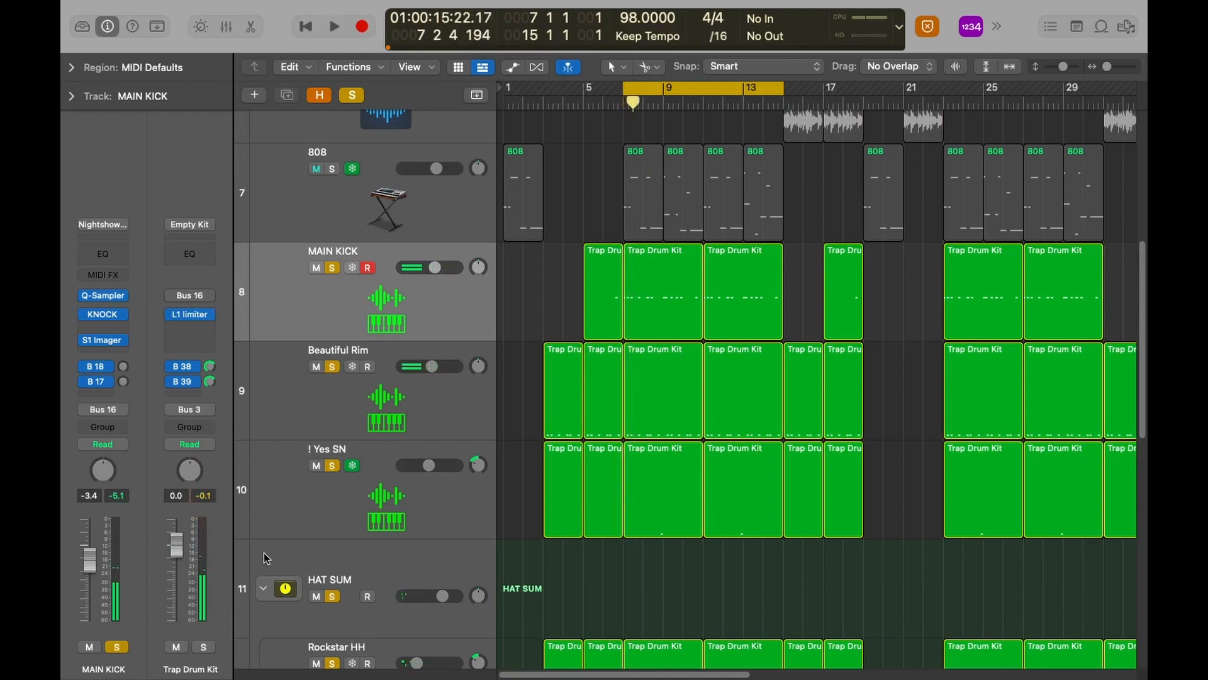
Open the Mixer to show the channel strips of all tracks and buses
{"action": "key", "text": "x"}
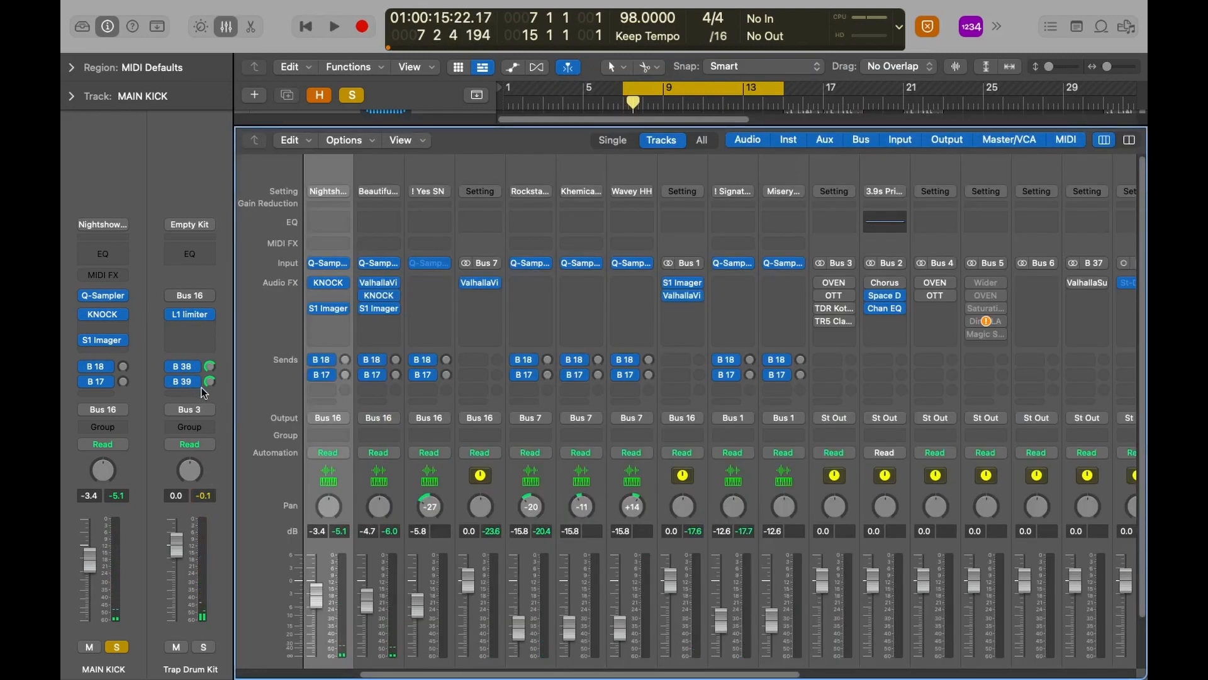